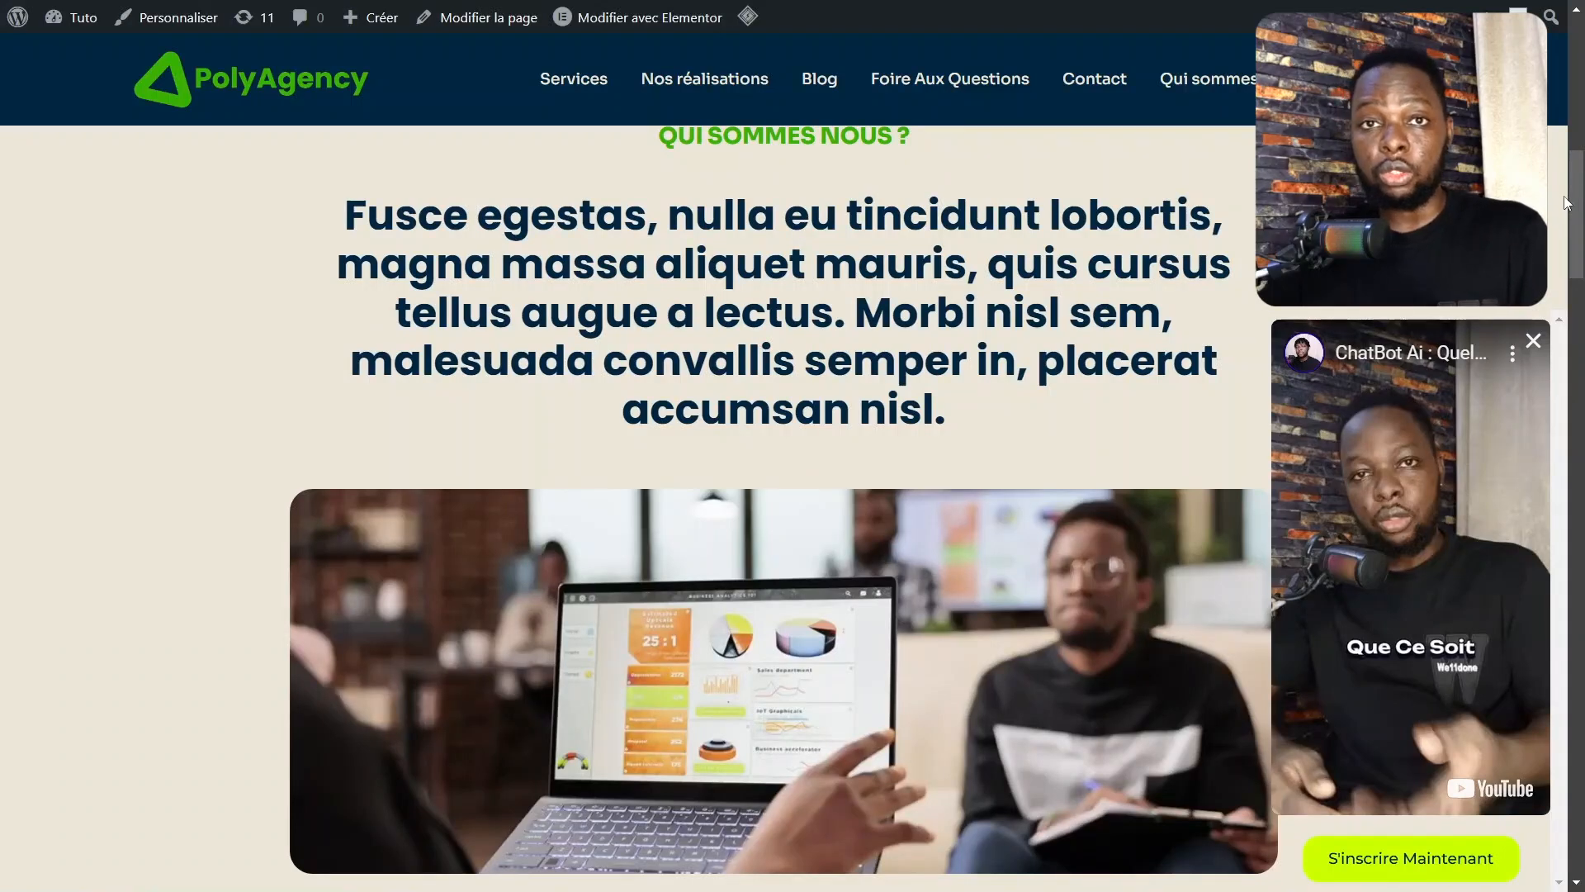
{"action": "left_click_drag", "start_coordinate": [1575, 203], "coordinate": [1575, 253]}
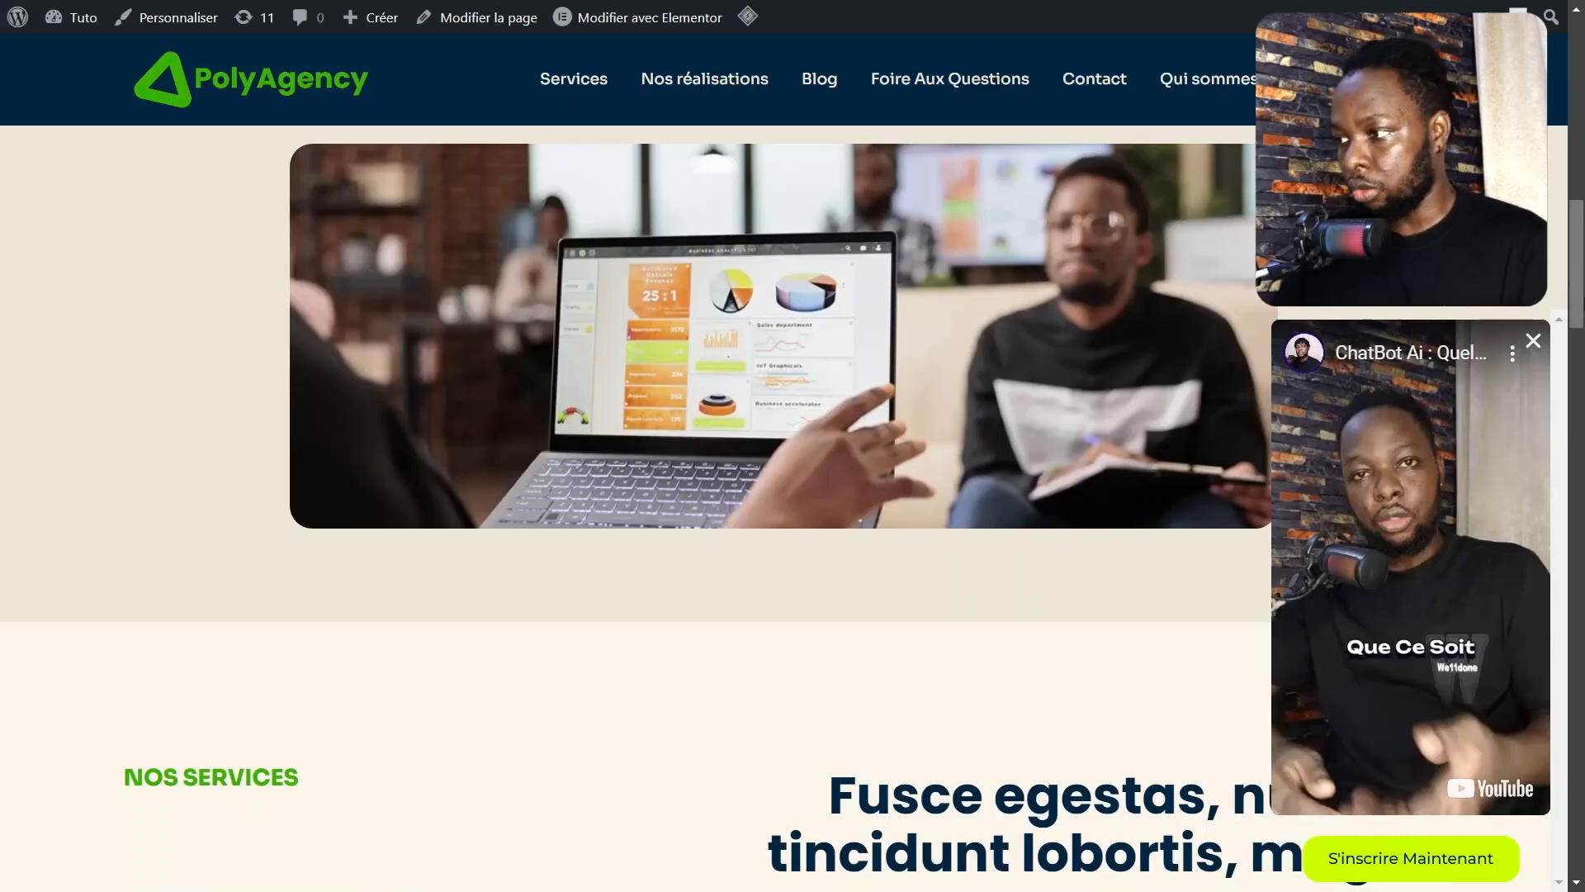
{"action": "scroll", "coordinate": [627, 412], "scroll_direction": "down", "scroll_amount": 5}
{"action": "scroll", "coordinate": [1376, 863], "scroll_direction": "up", "scroll_amount": 10}
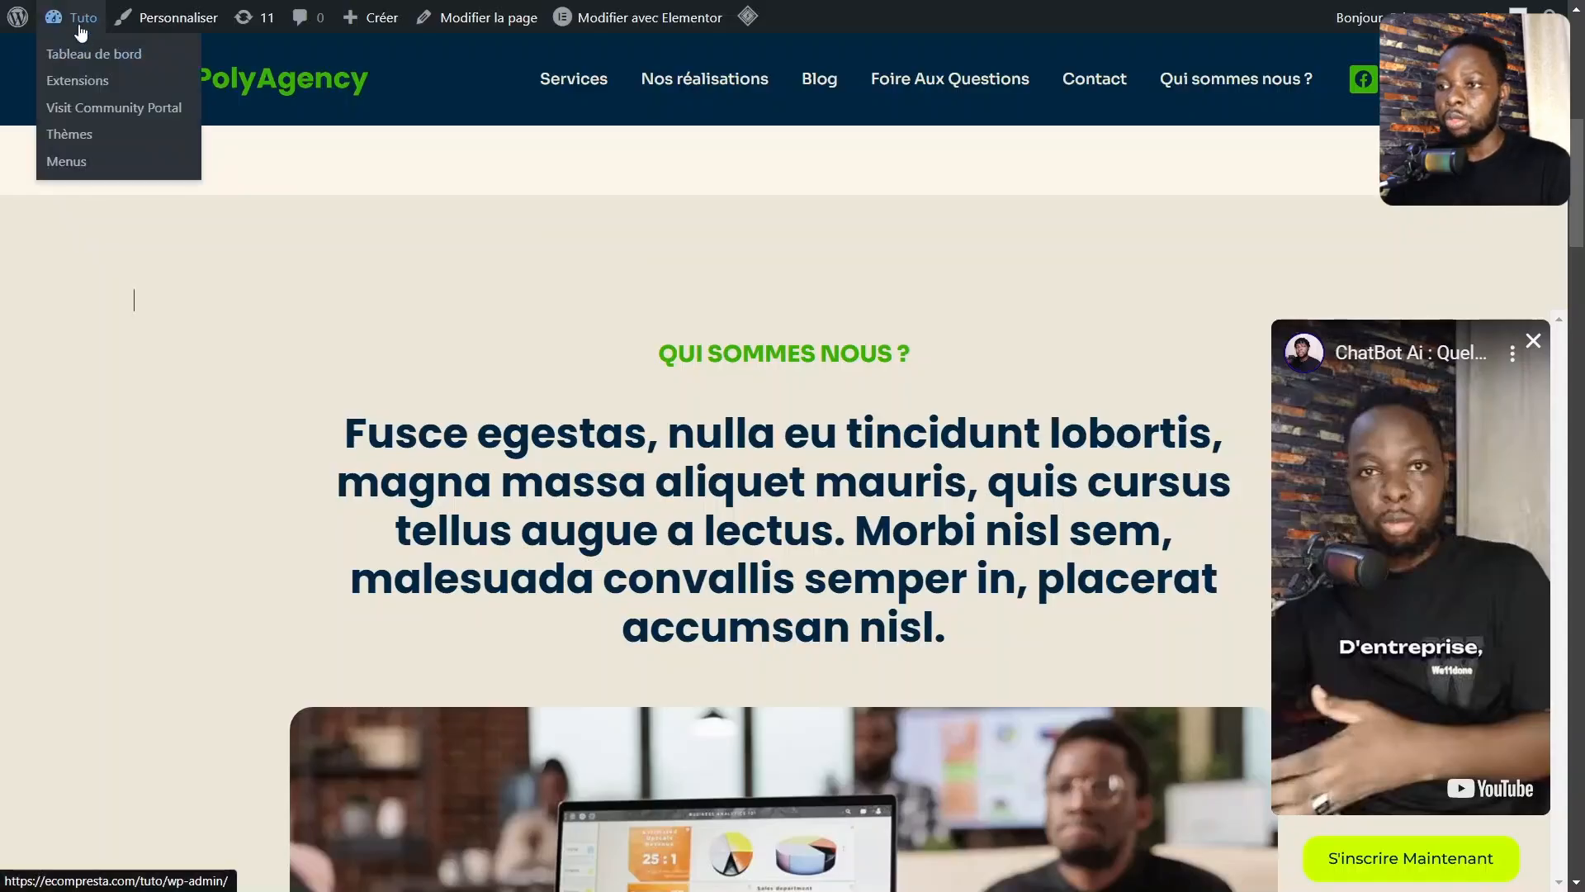
Open the site's dashboard in a new tab and go to the list of popup templates.
{"action": "right_click", "coordinate": [83, 49]}
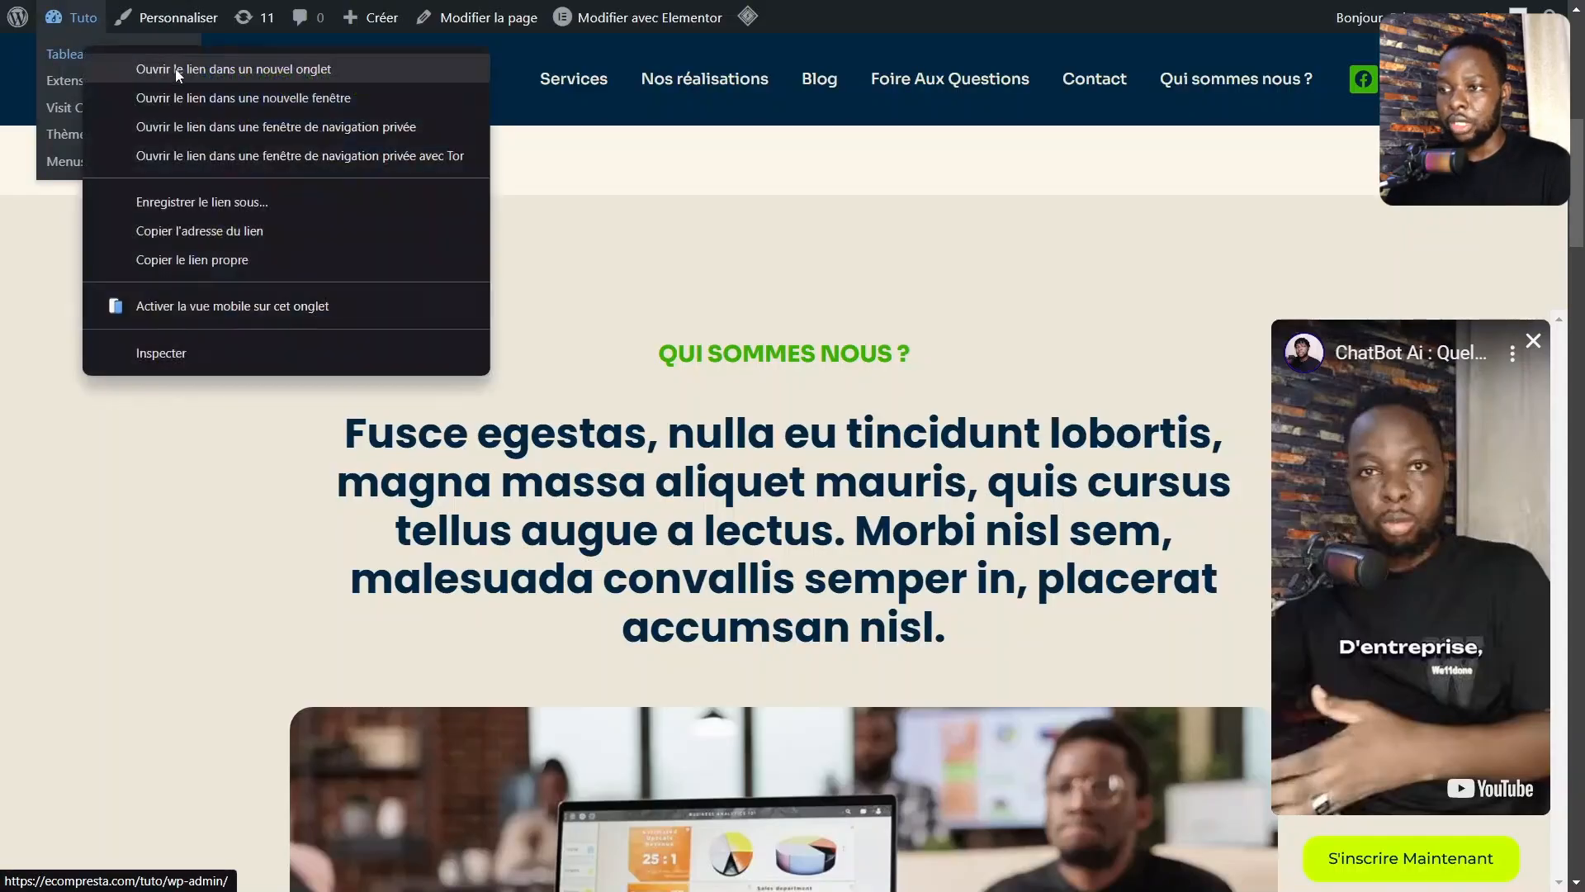
{"action": "left_click", "coordinate": [234, 68]}
{"action": "mouse_move", "coordinate": [113, 473]}
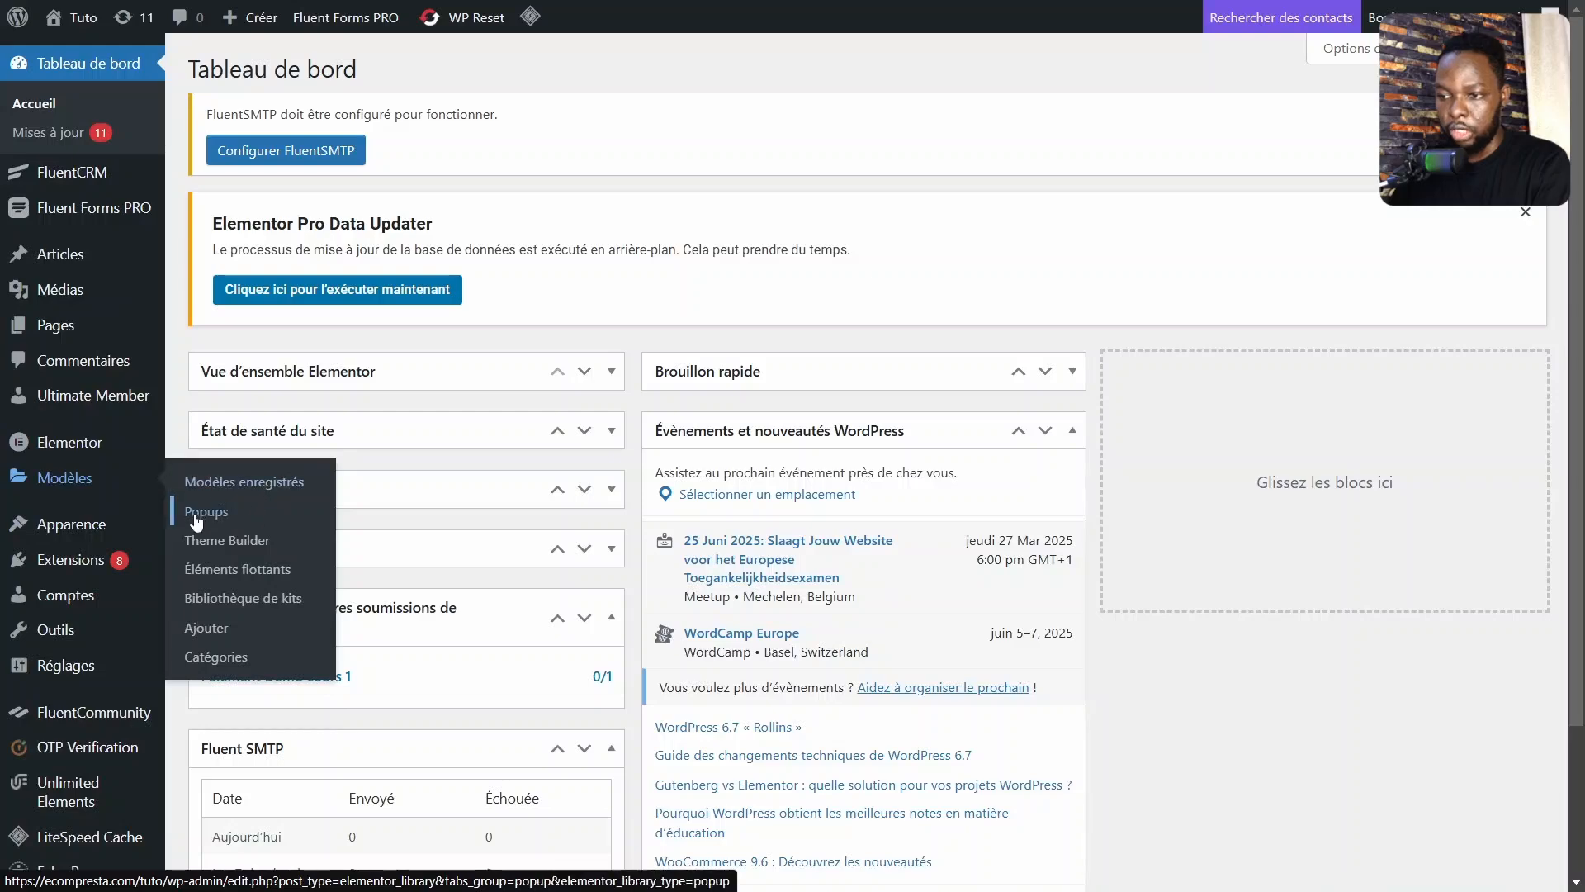
{"action": "left_click", "coordinate": [275, 509]}
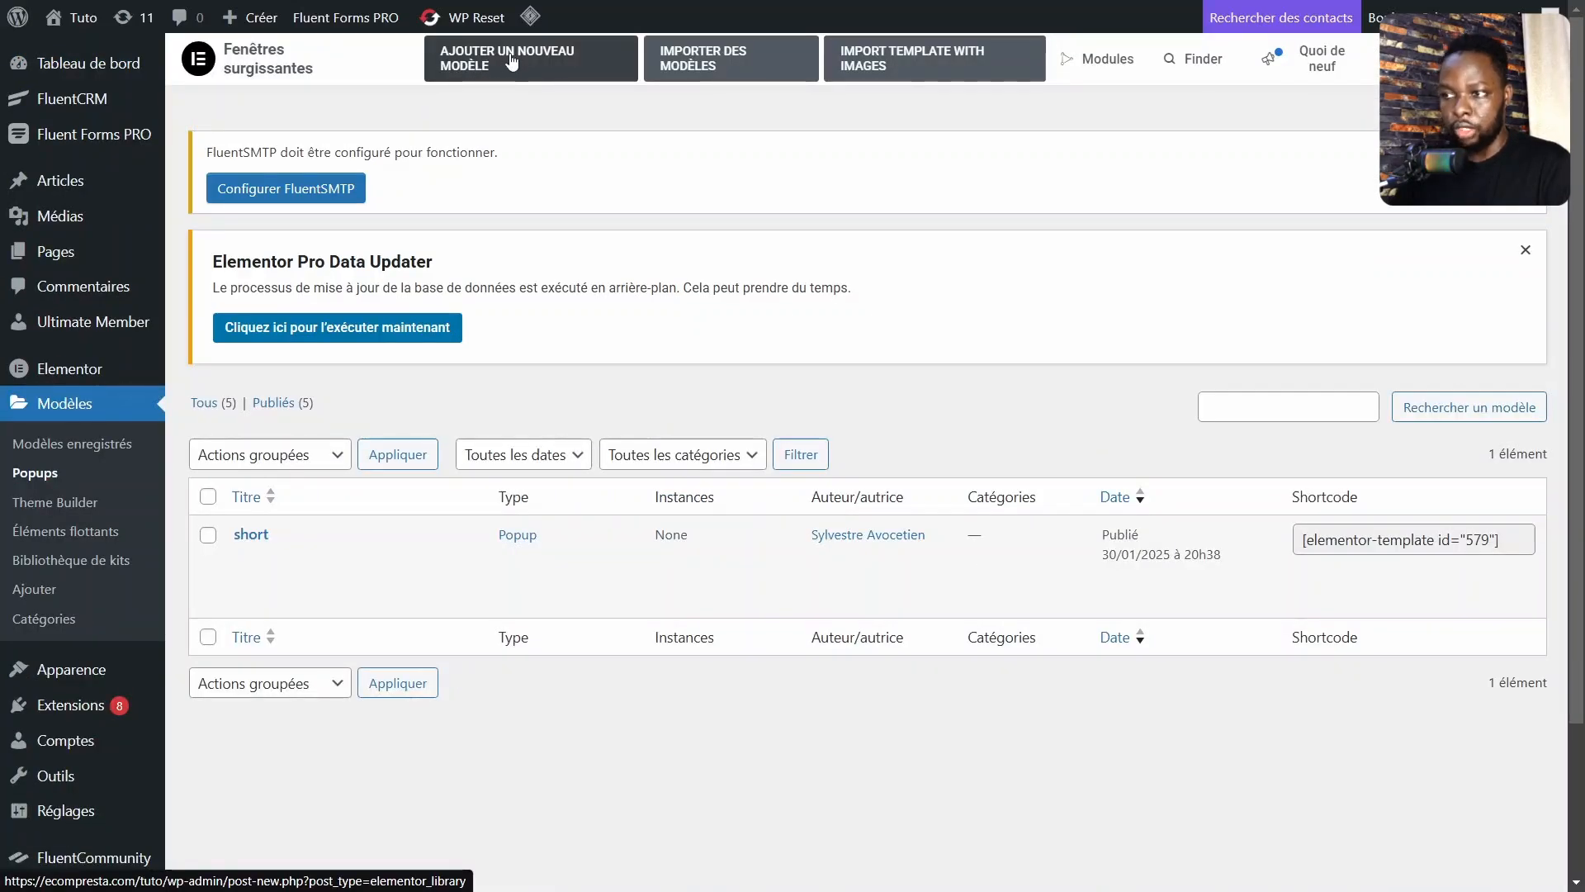
Create a new popup template named "short1" and dismiss the template library to start from a blank popup.
{"action": "left_click", "coordinate": [512, 62]}
{"action": "left_click", "coordinate": [868, 539]}
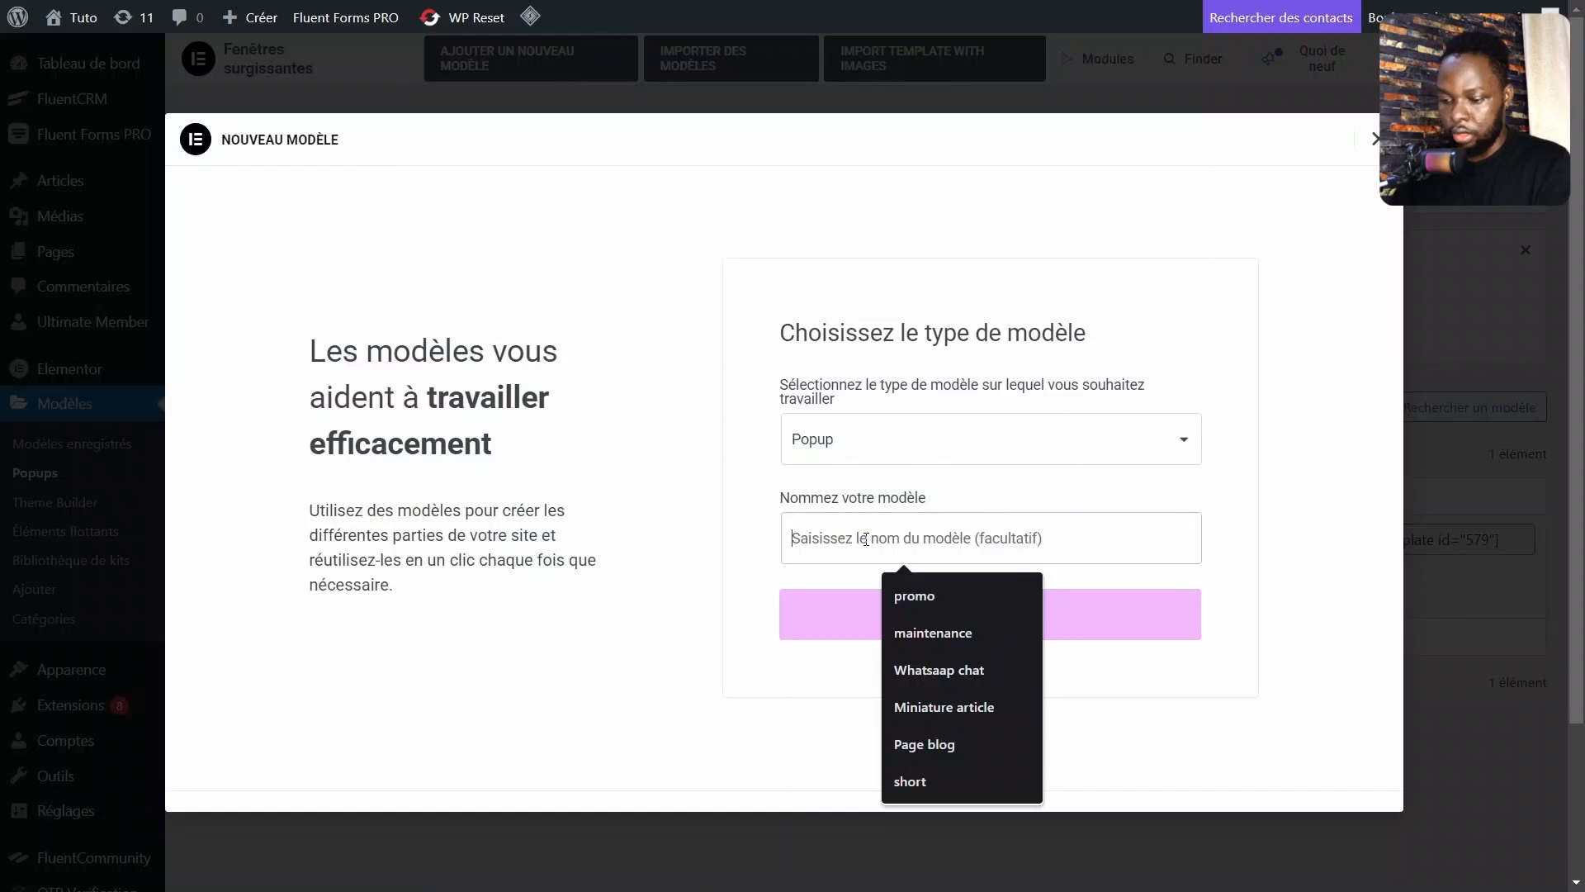
{"action": "type", "text": "short"}
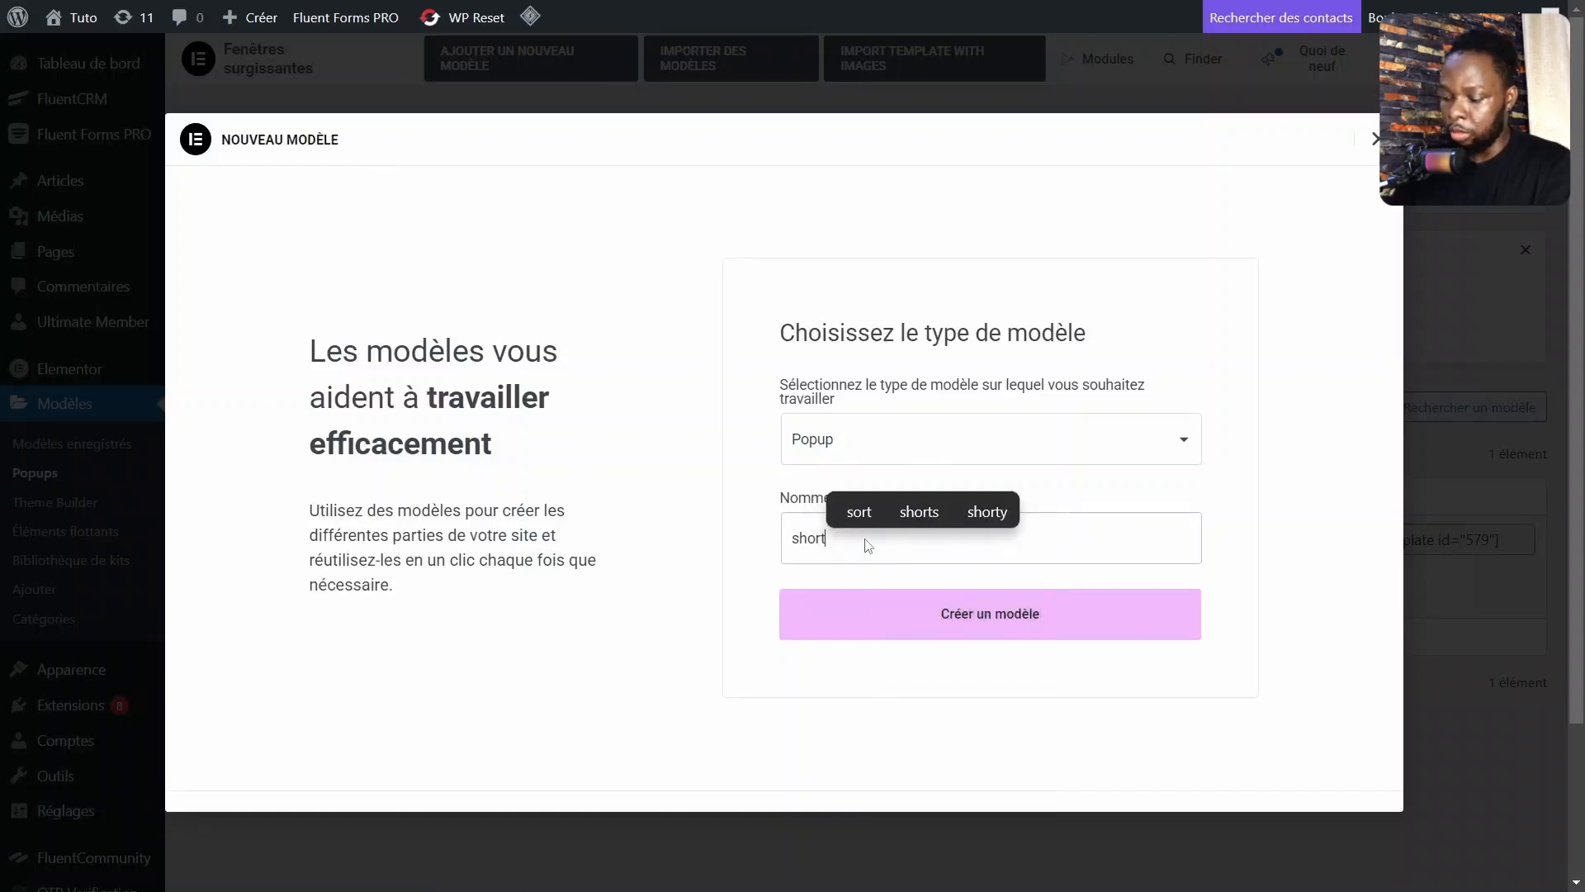
{"action": "type", "text": "1"}
{"action": "left_click", "coordinate": [985, 623]}
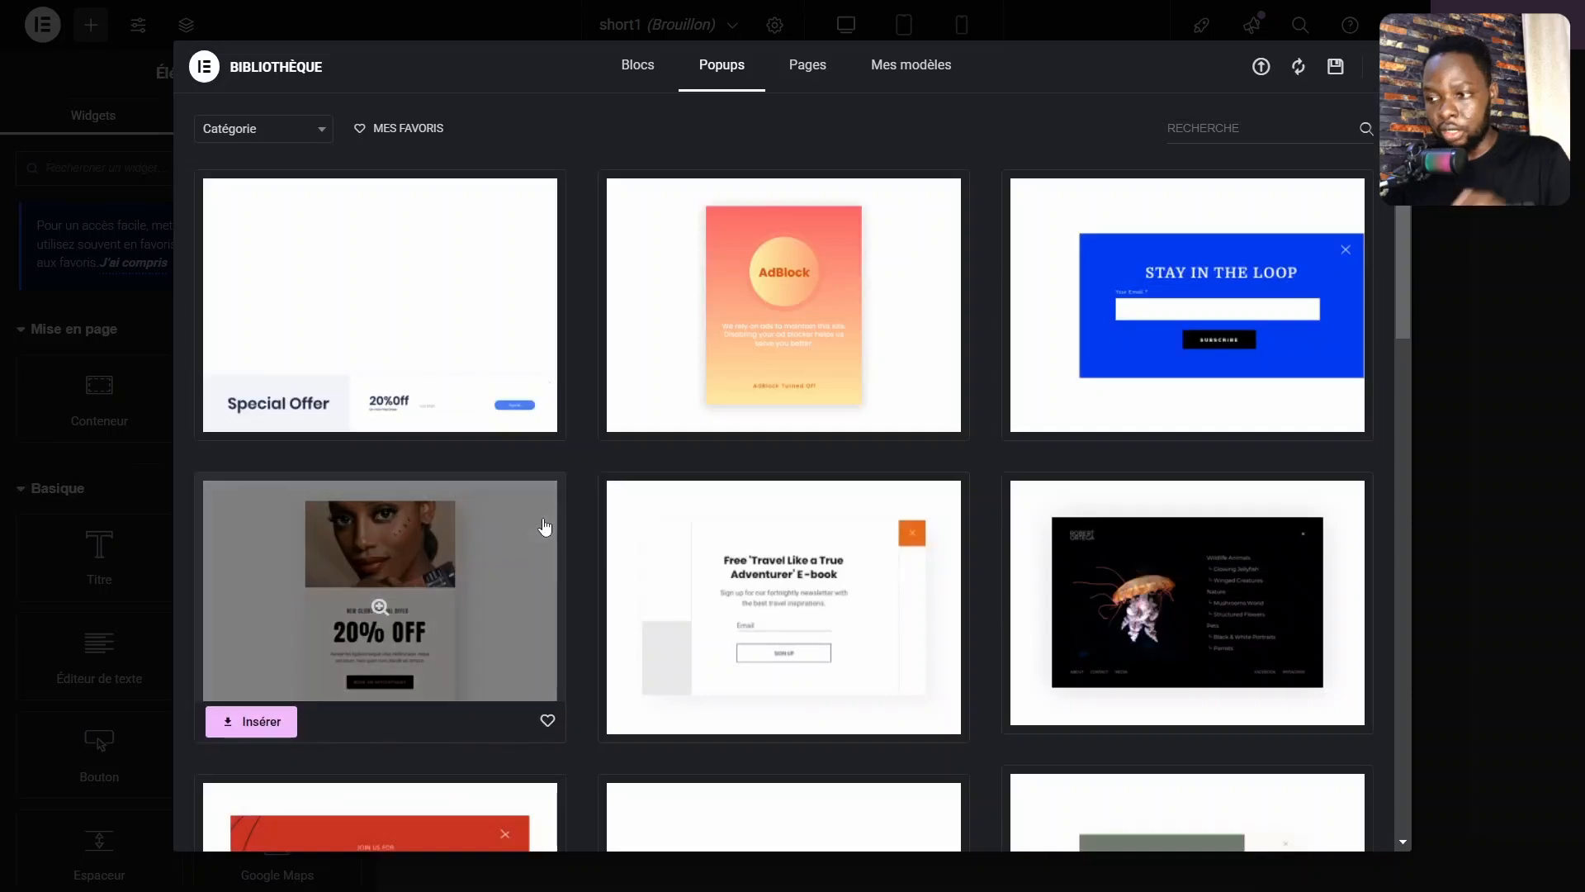
{"action": "key", "text": "Escape"}
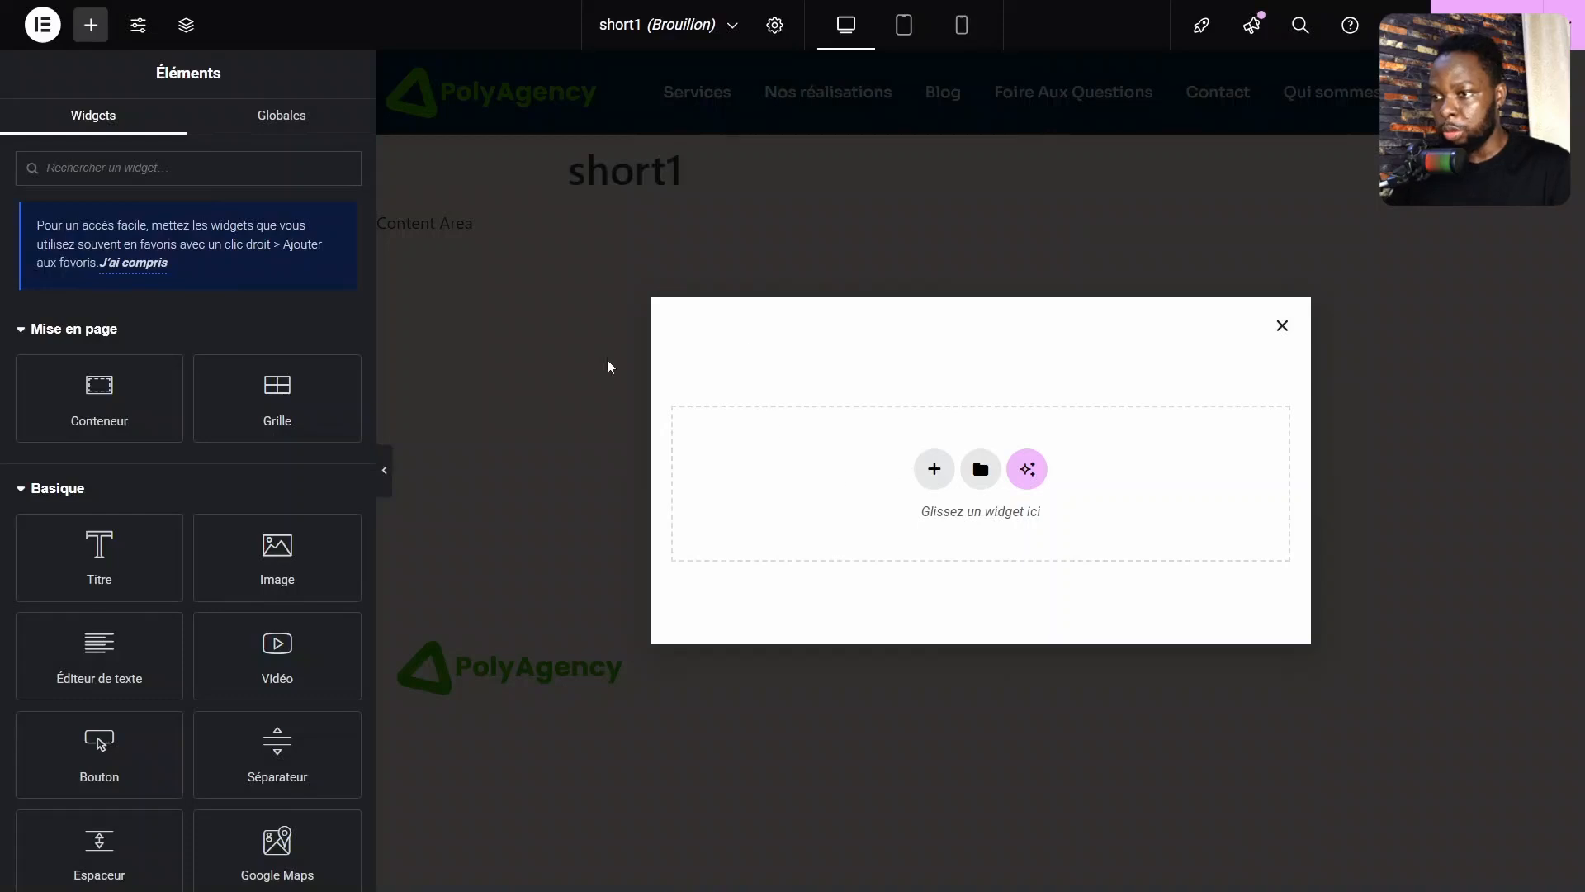
In the popup's layout settings, set its horizontal position to Right and its vertical position to Bottom.
{"action": "left_click", "coordinate": [774, 25]}
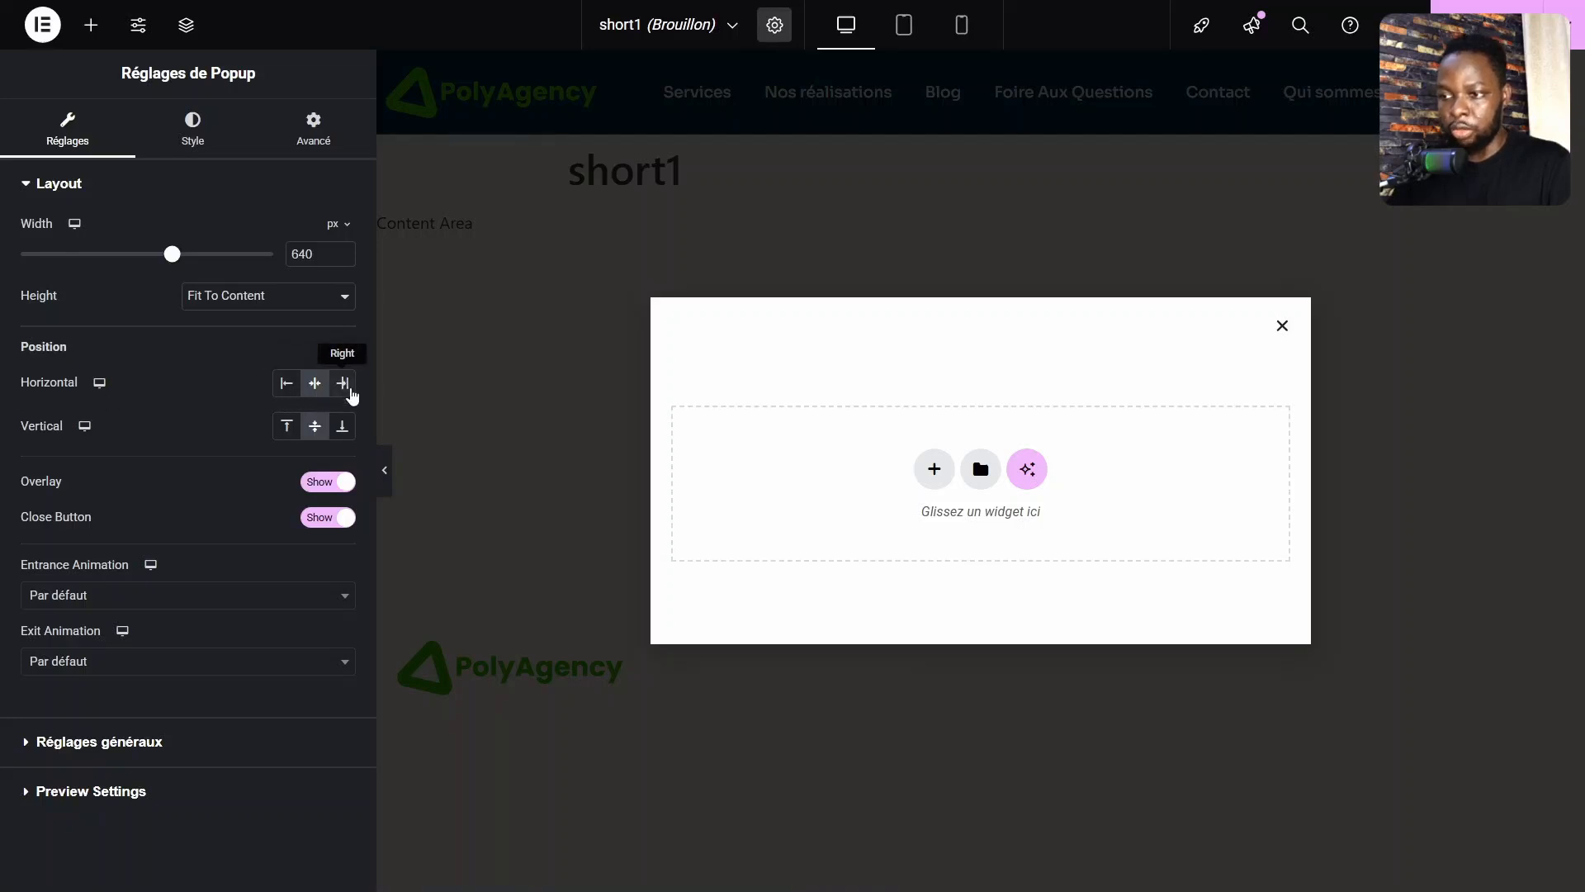
{"action": "left_click", "coordinate": [351, 392]}
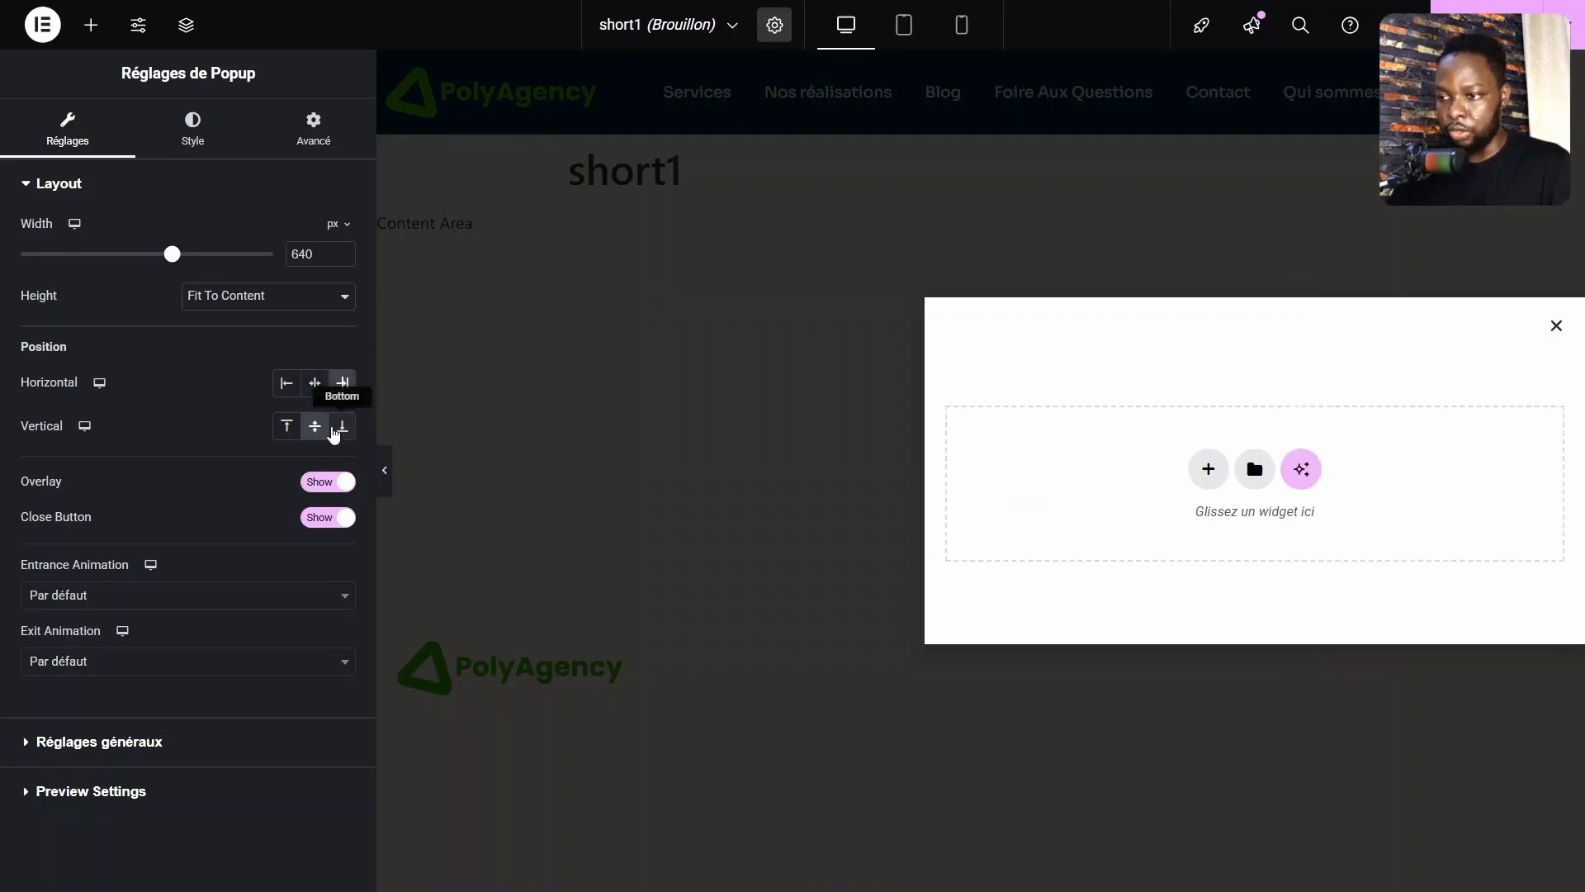
{"action": "left_click", "coordinate": [341, 427]}
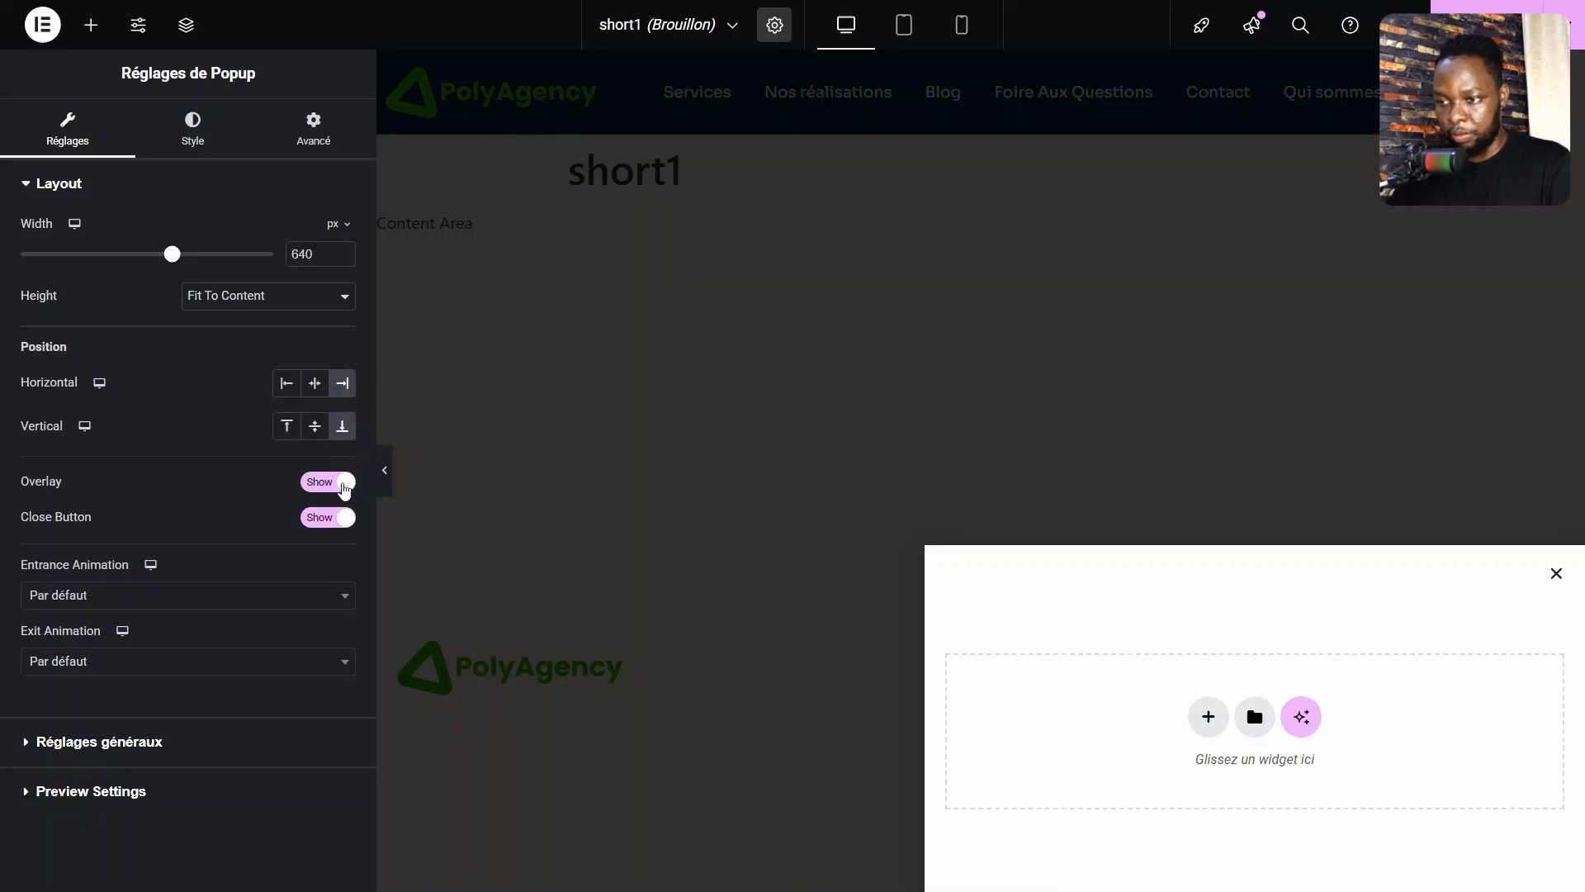
Switch the popup's width unit to vw and set the width to 18.
{"action": "mouse_move", "coordinate": [331, 320]}
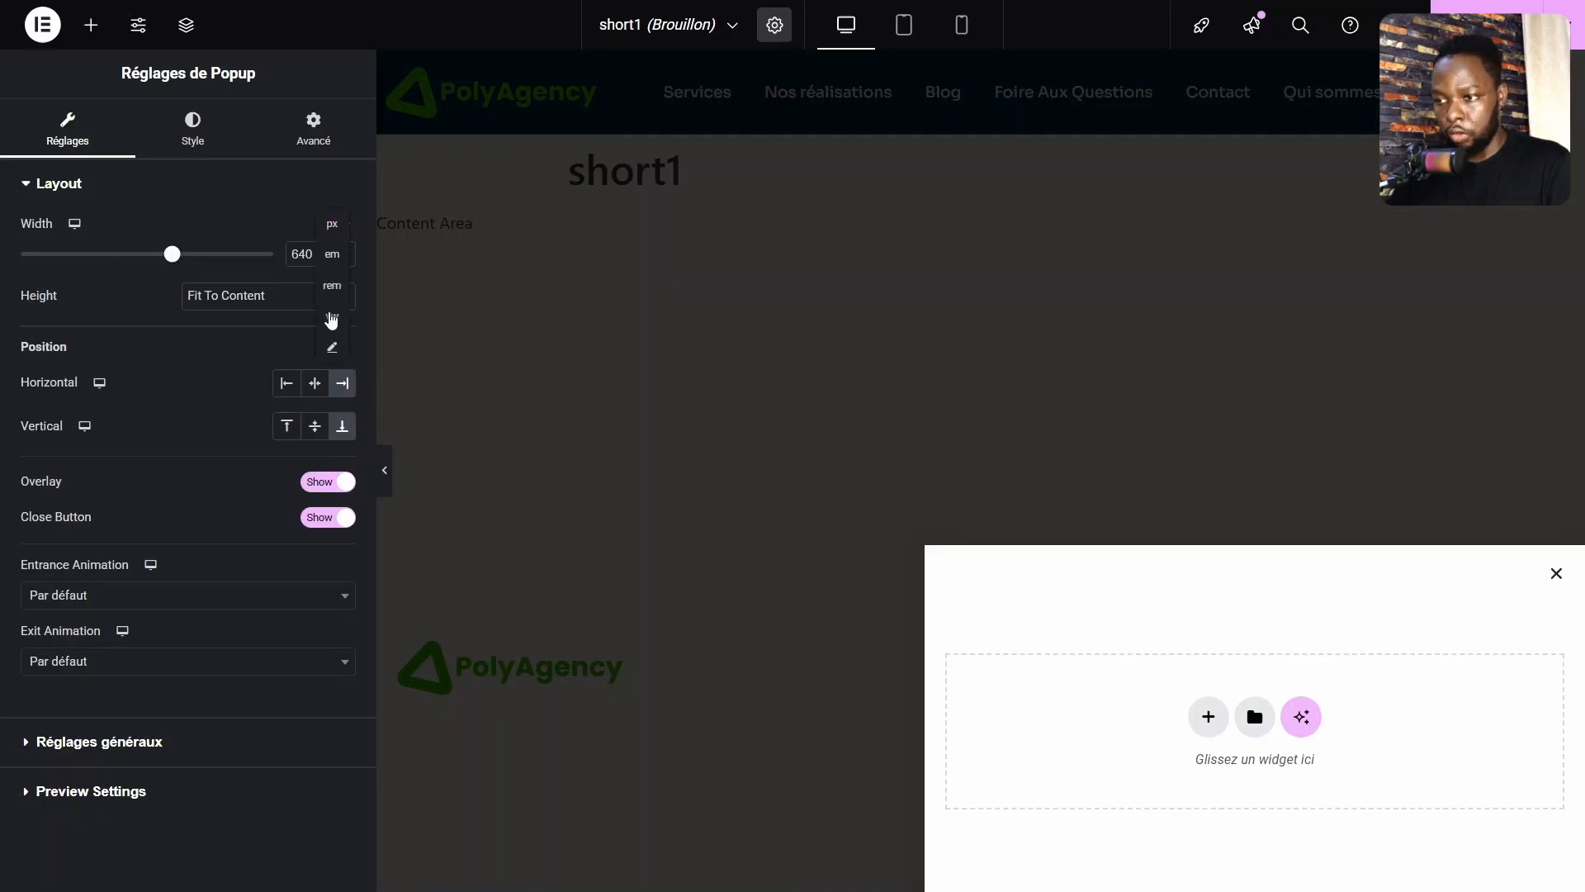
{"action": "left_click", "coordinate": [331, 319]}
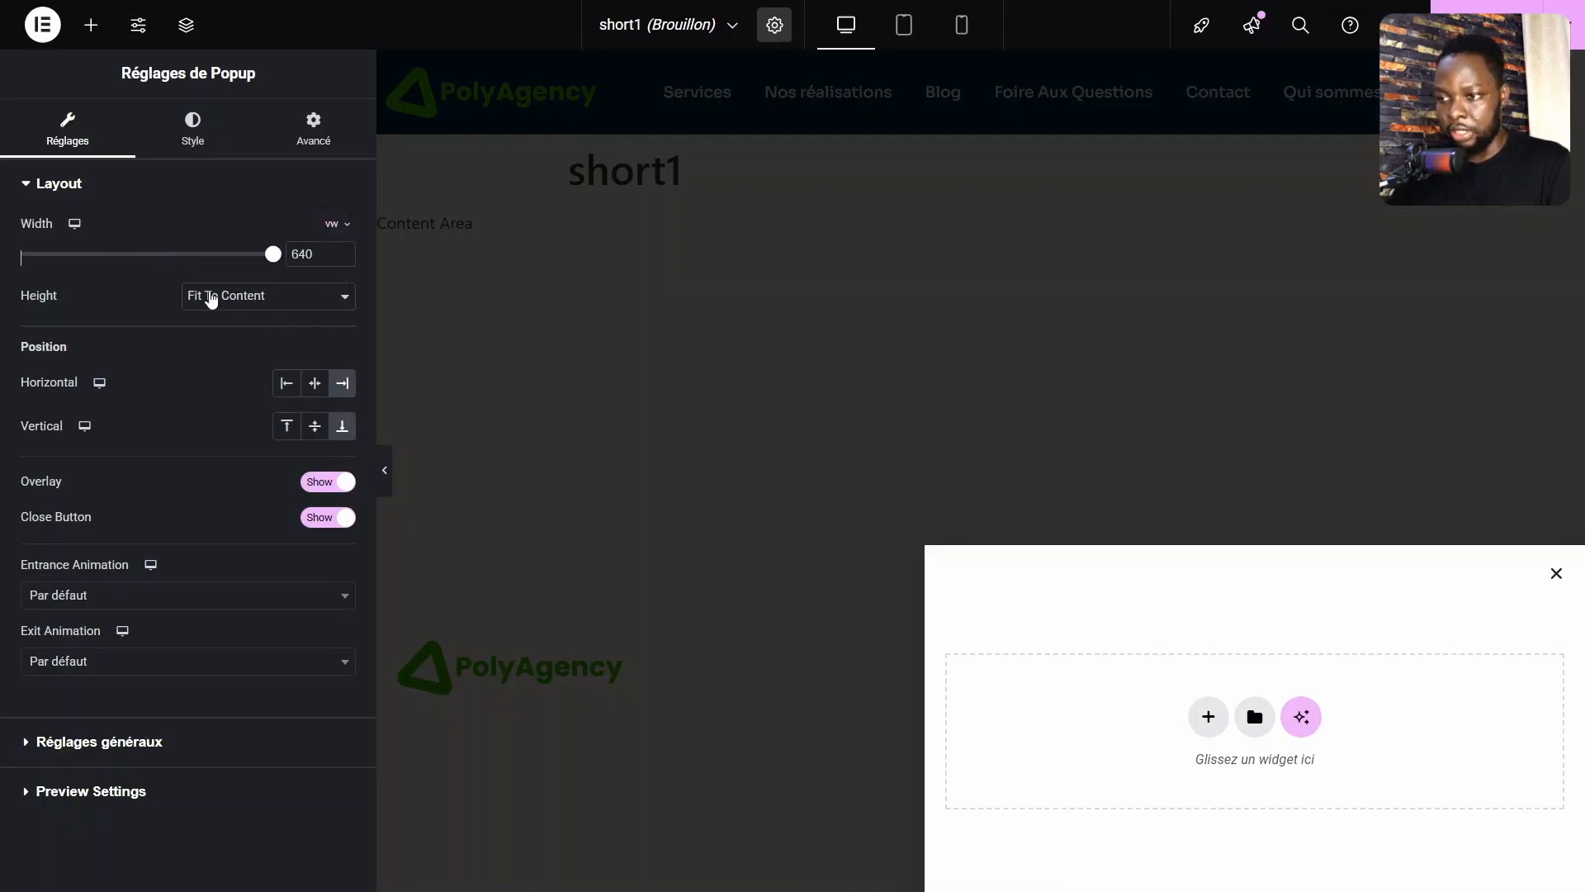
{"action": "left_click_drag", "start_coordinate": [273, 256], "coordinate": [89, 289]}
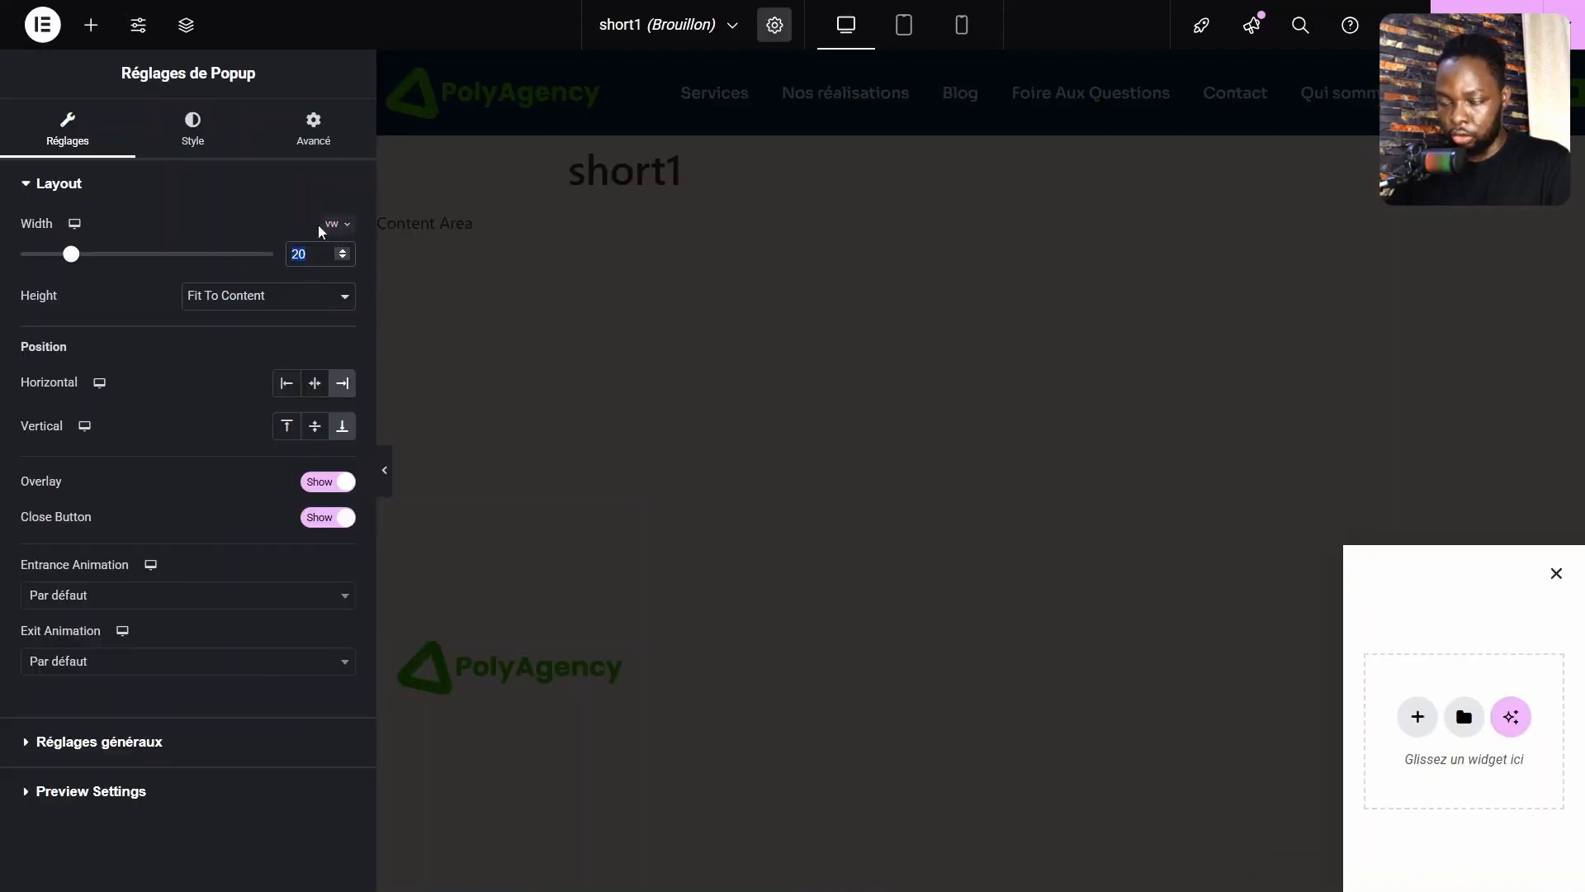
{"action": "left_click_drag", "start_coordinate": [74, 258], "coordinate": [66, 264]}
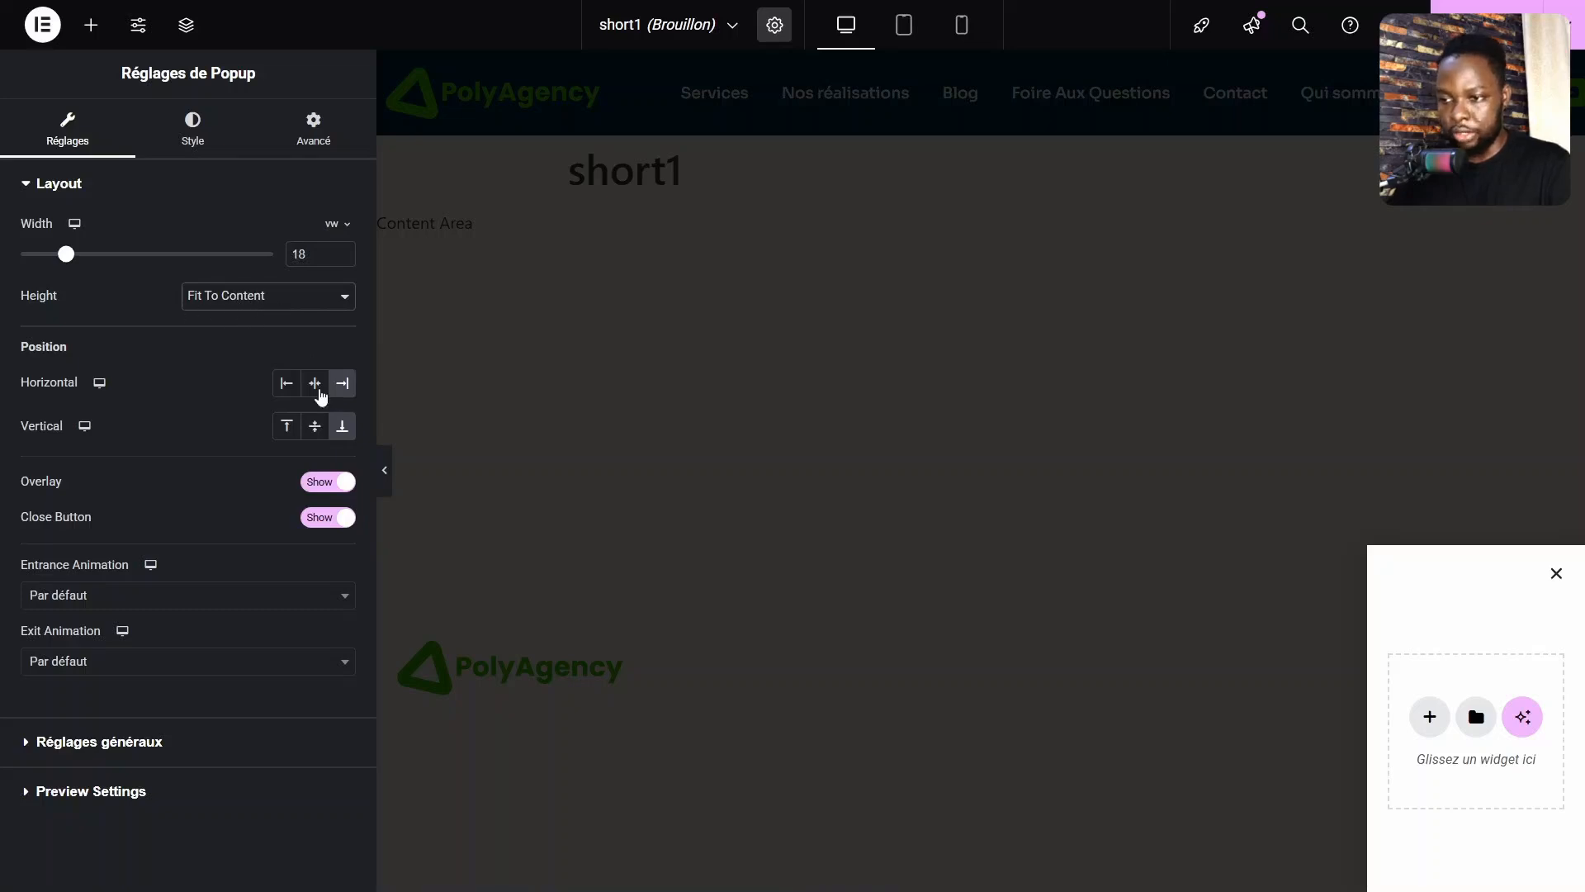
Add a Flexbox container with the single vertical-direction structure to the popup.
{"action": "left_click", "coordinate": [1429, 718]}
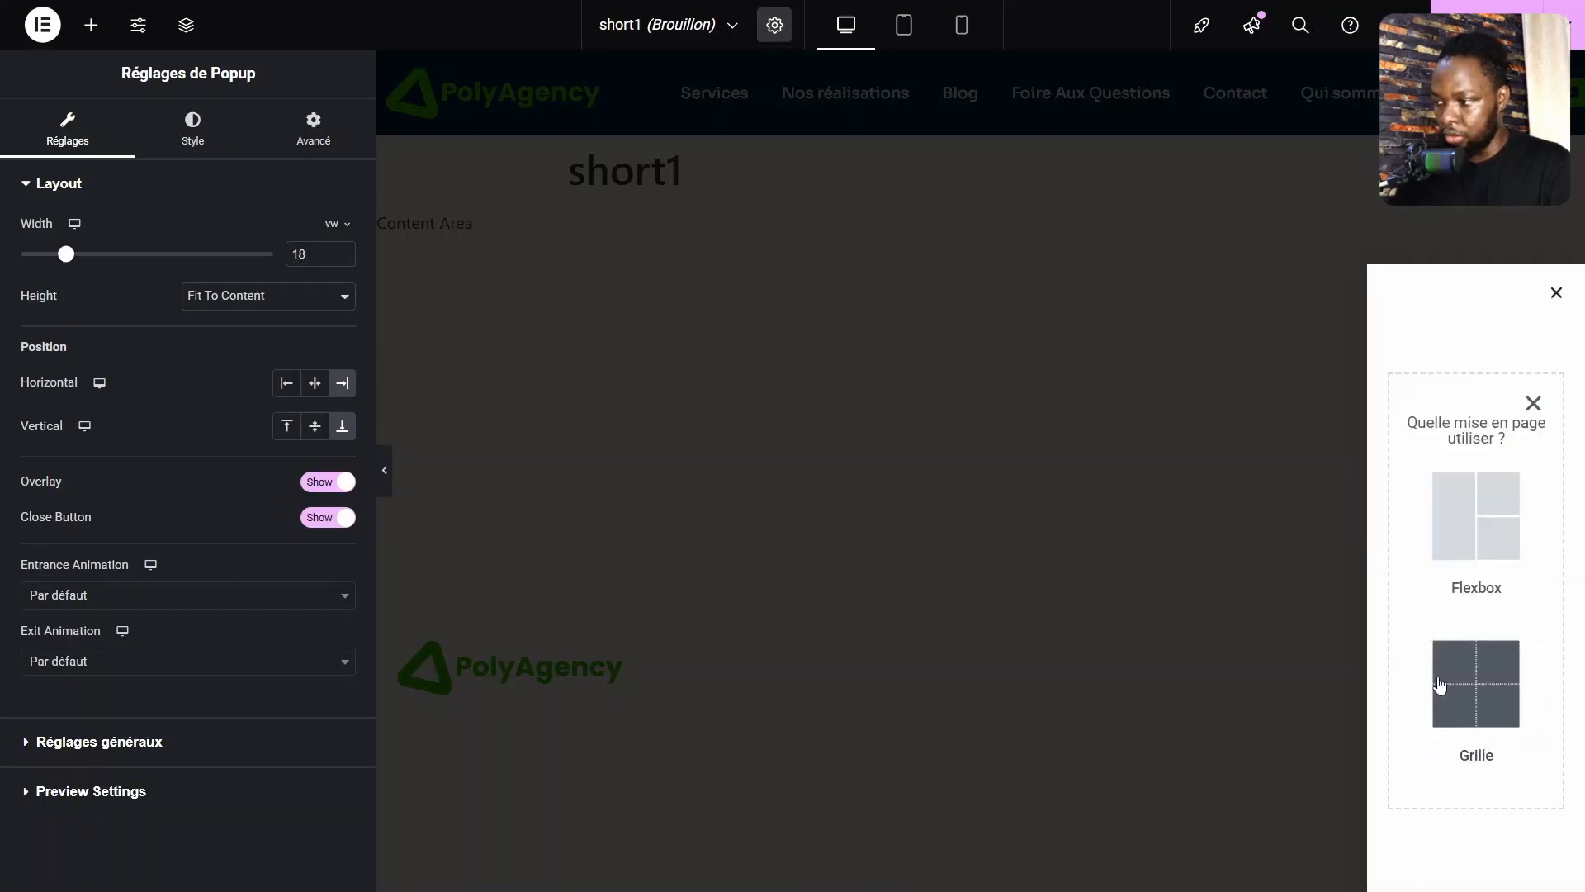
{"action": "left_click", "coordinate": [1472, 517]}
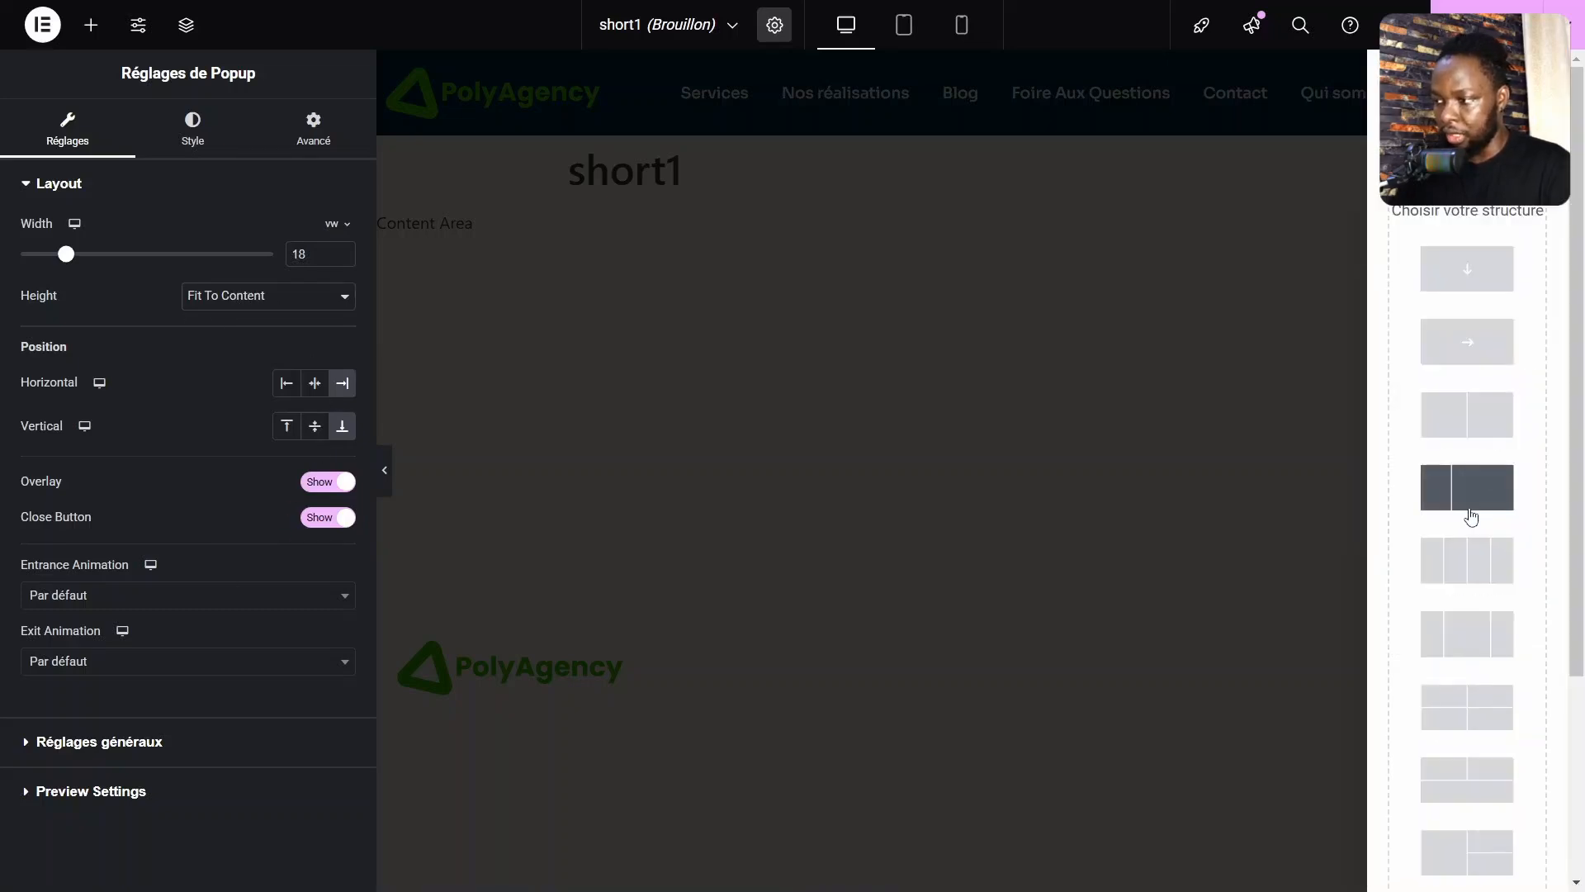
{"action": "left_click", "coordinate": [1489, 262]}
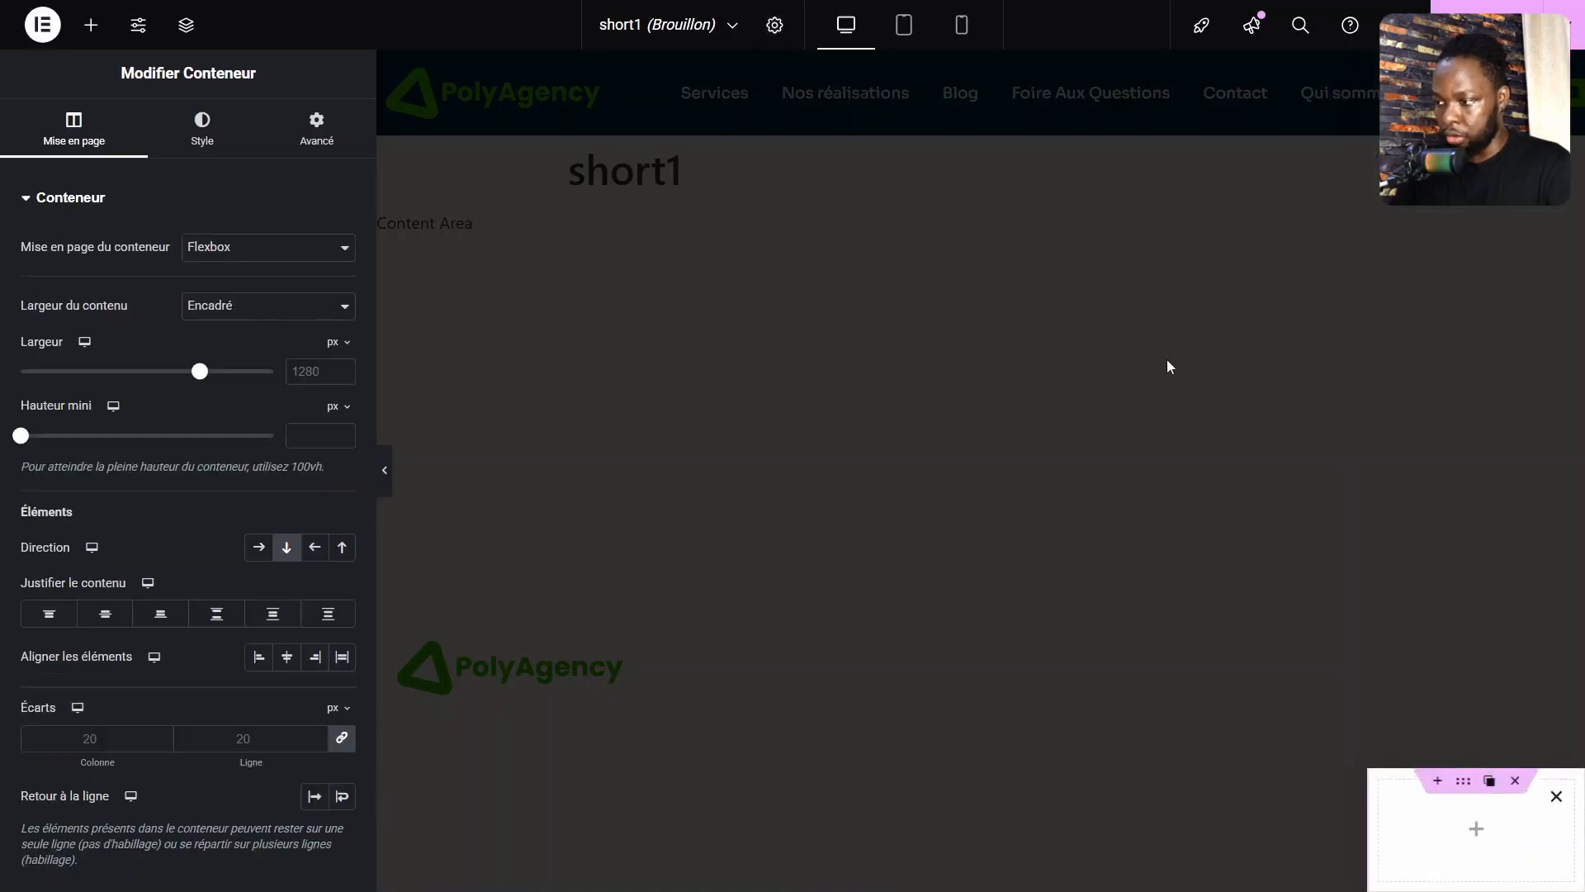
{"action": "left_click", "coordinate": [1480, 831]}
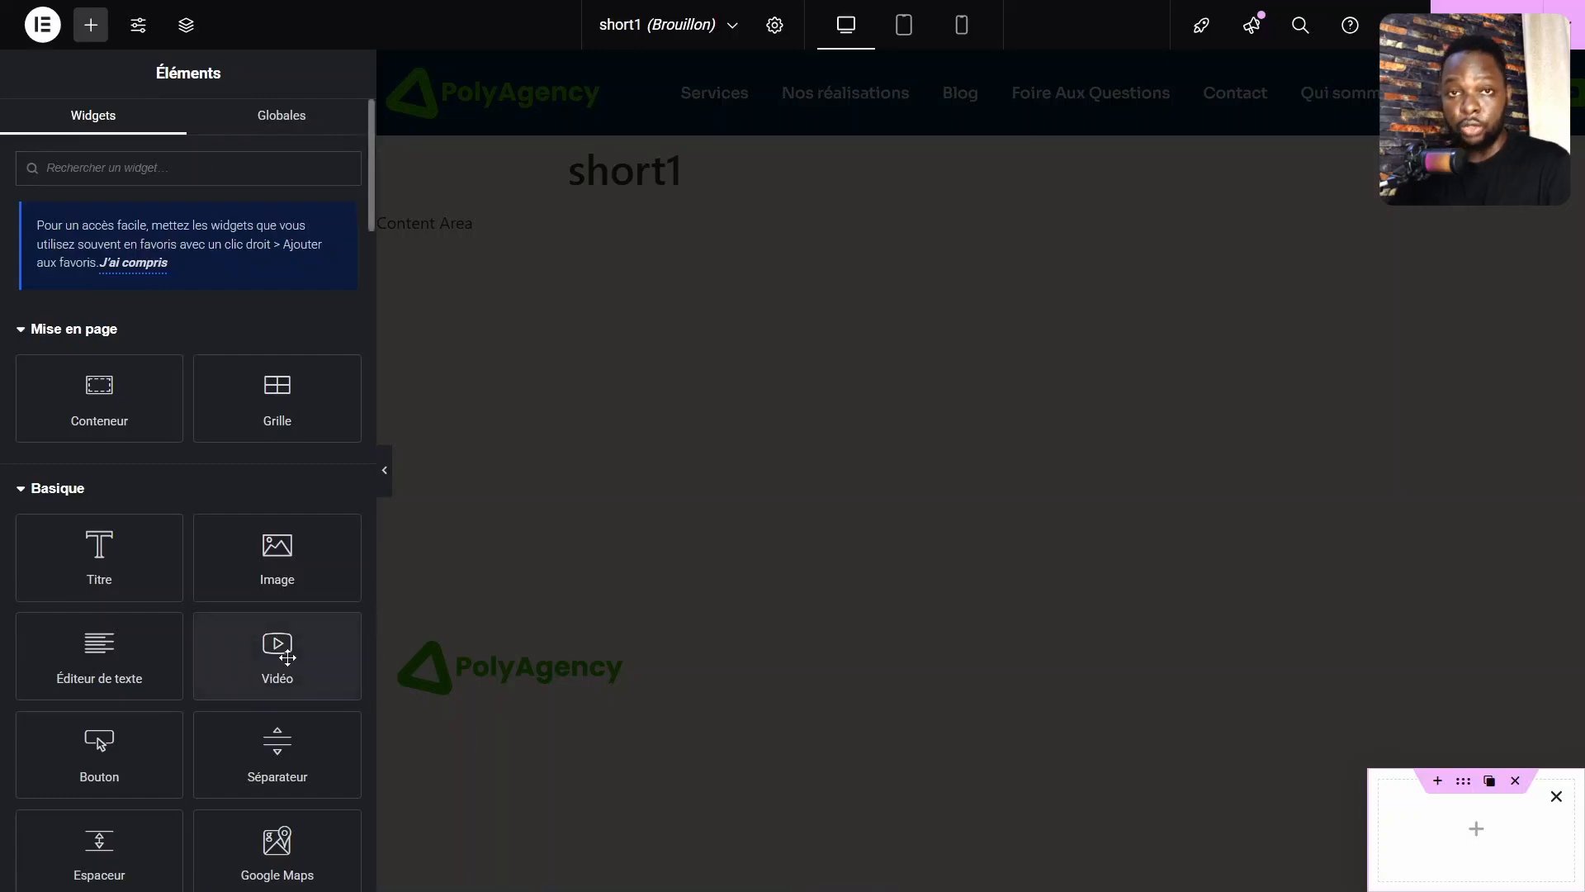
{"action": "left_click_drag", "start_coordinate": [276, 656], "coordinate": [1441, 858]}
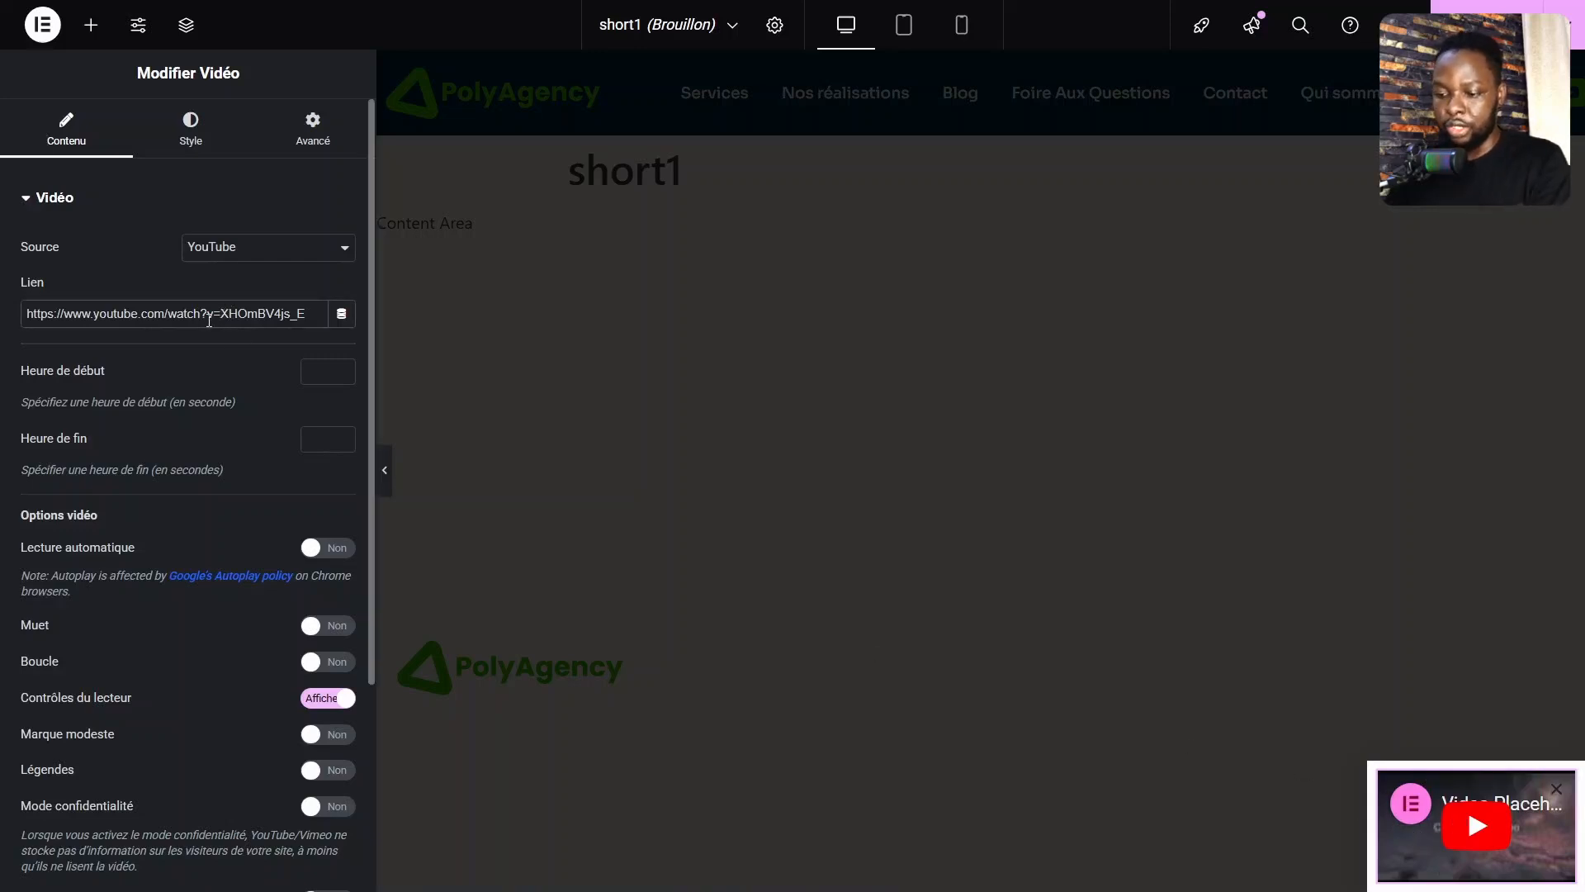
{"action": "triple_click", "coordinate": [209, 317]}
{"action": "type", "text": "https://youtube.com/shorts/GyP1I_UxWJk"}
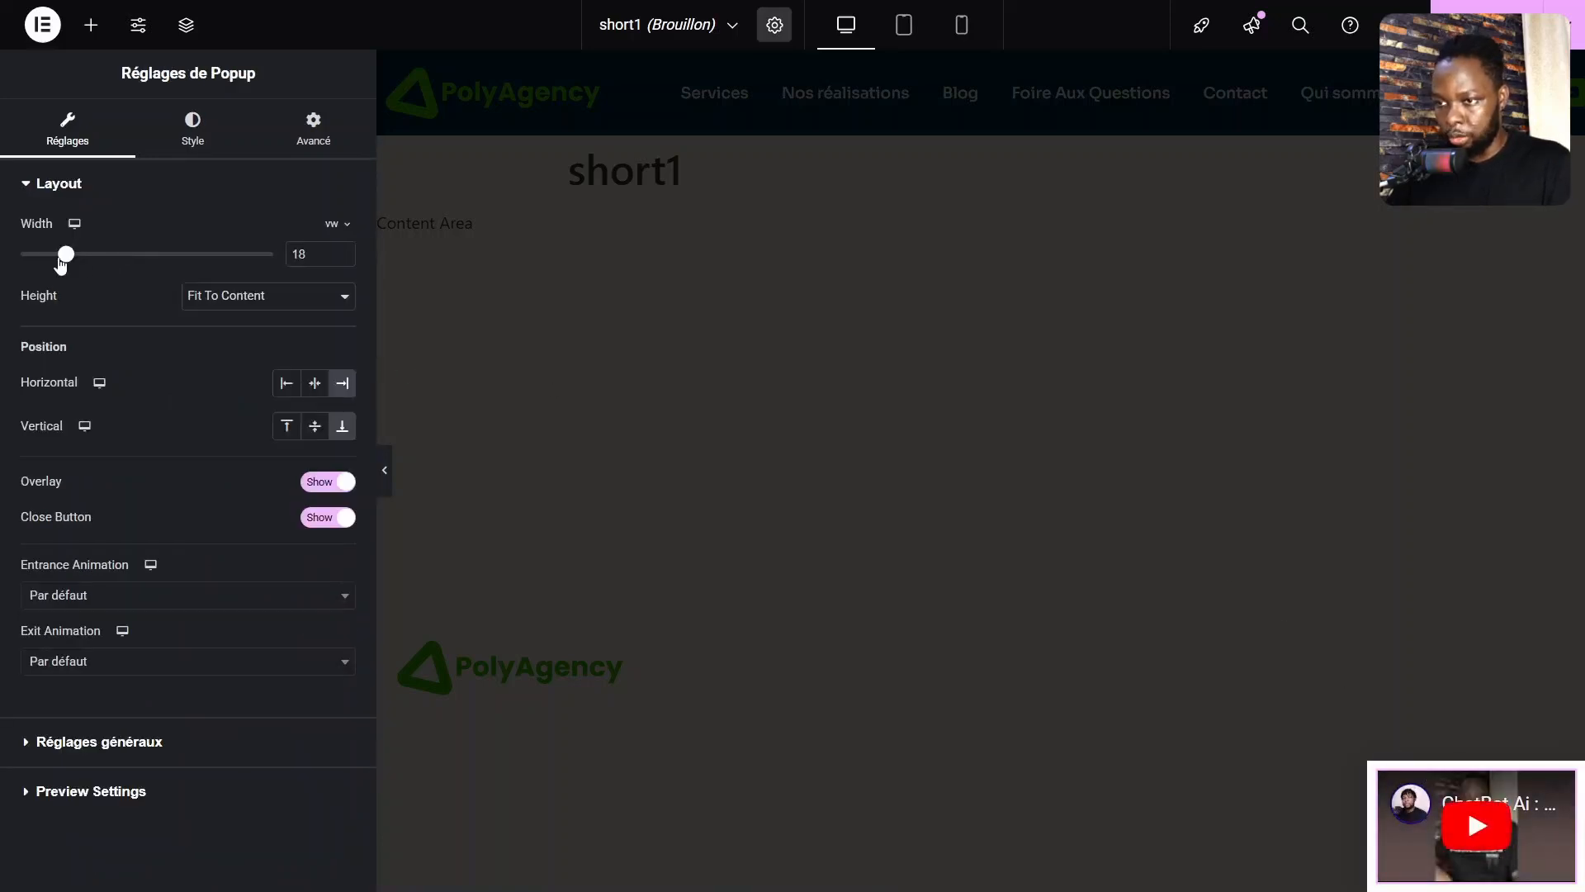
Widen the popup to 63 vw and set the video's aspect ratio to 9:16.
{"action": "left_click_drag", "start_coordinate": [62, 263], "coordinate": [174, 282]}
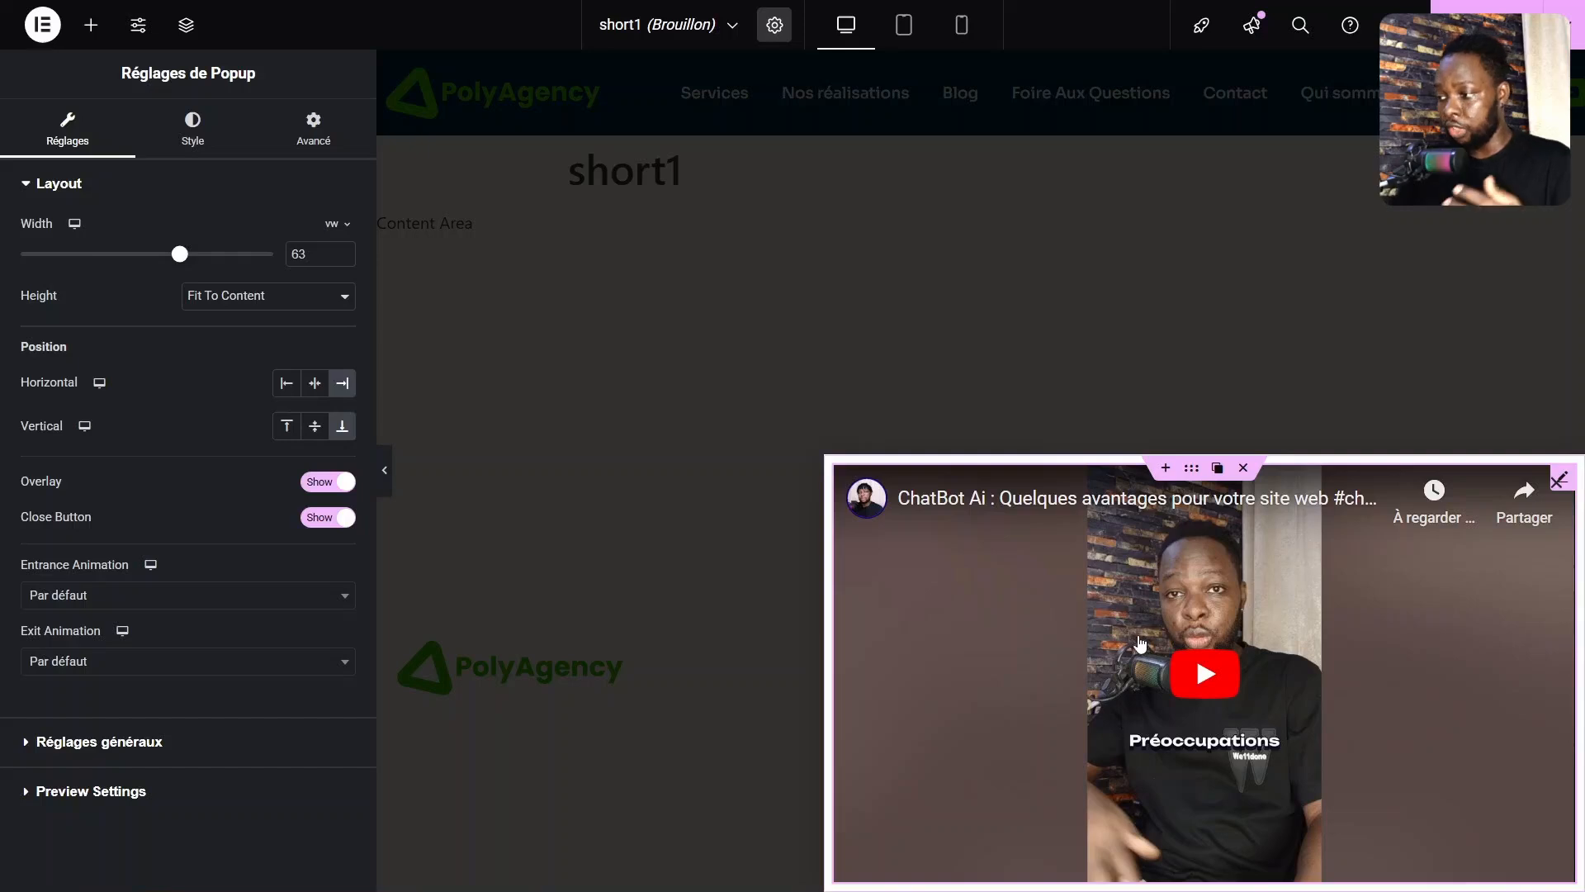
{"action": "left_click", "coordinate": [206, 149]}
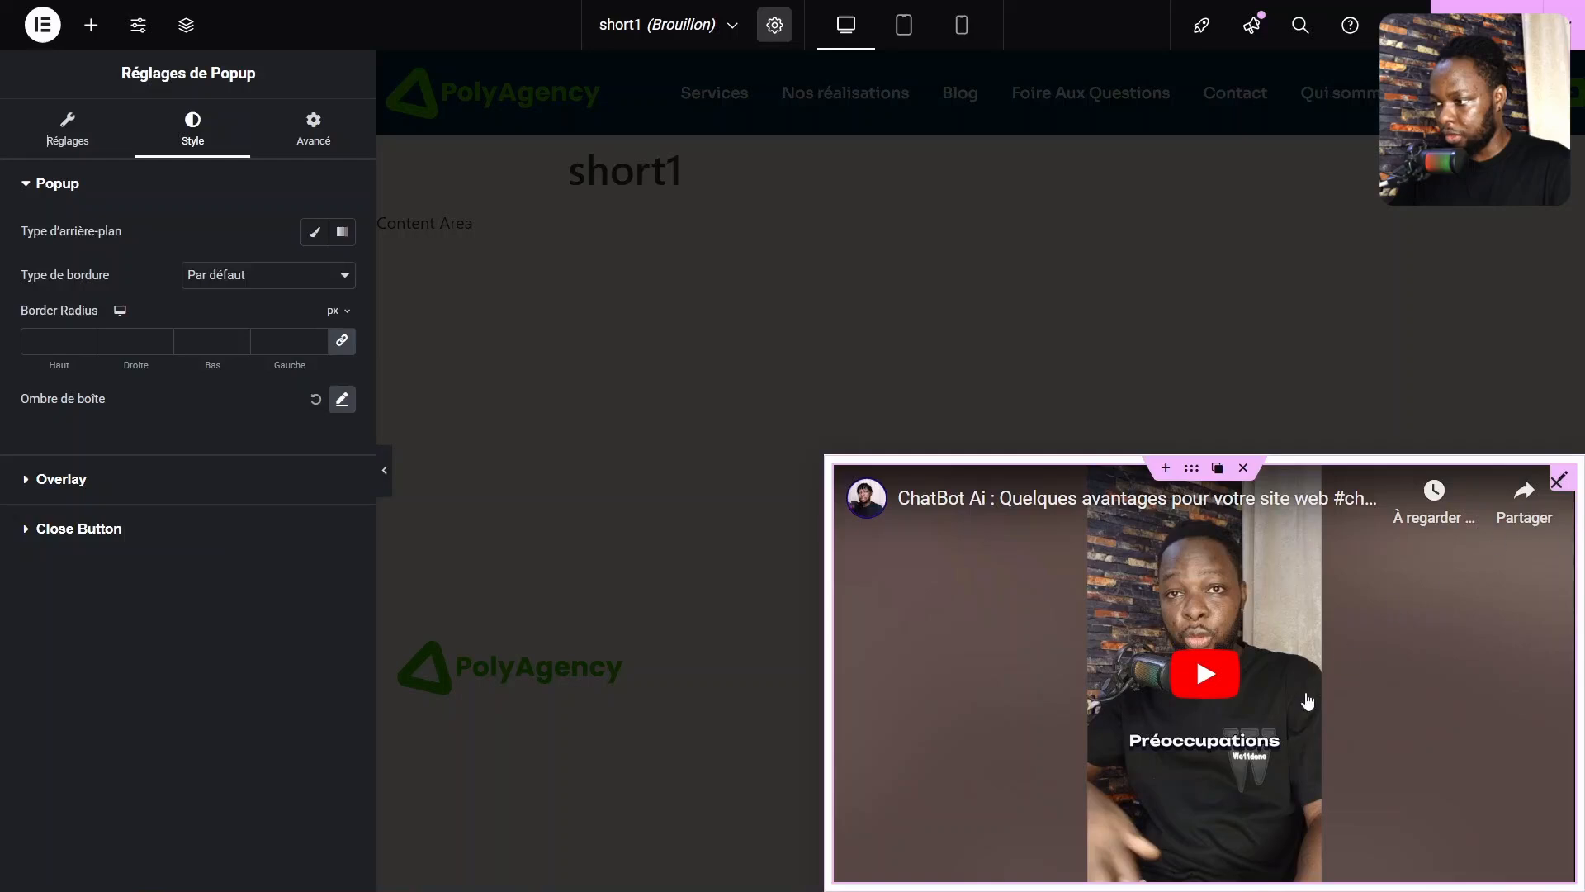
{"action": "left_click", "coordinate": [1566, 481]}
{"action": "left_click", "coordinate": [198, 149]}
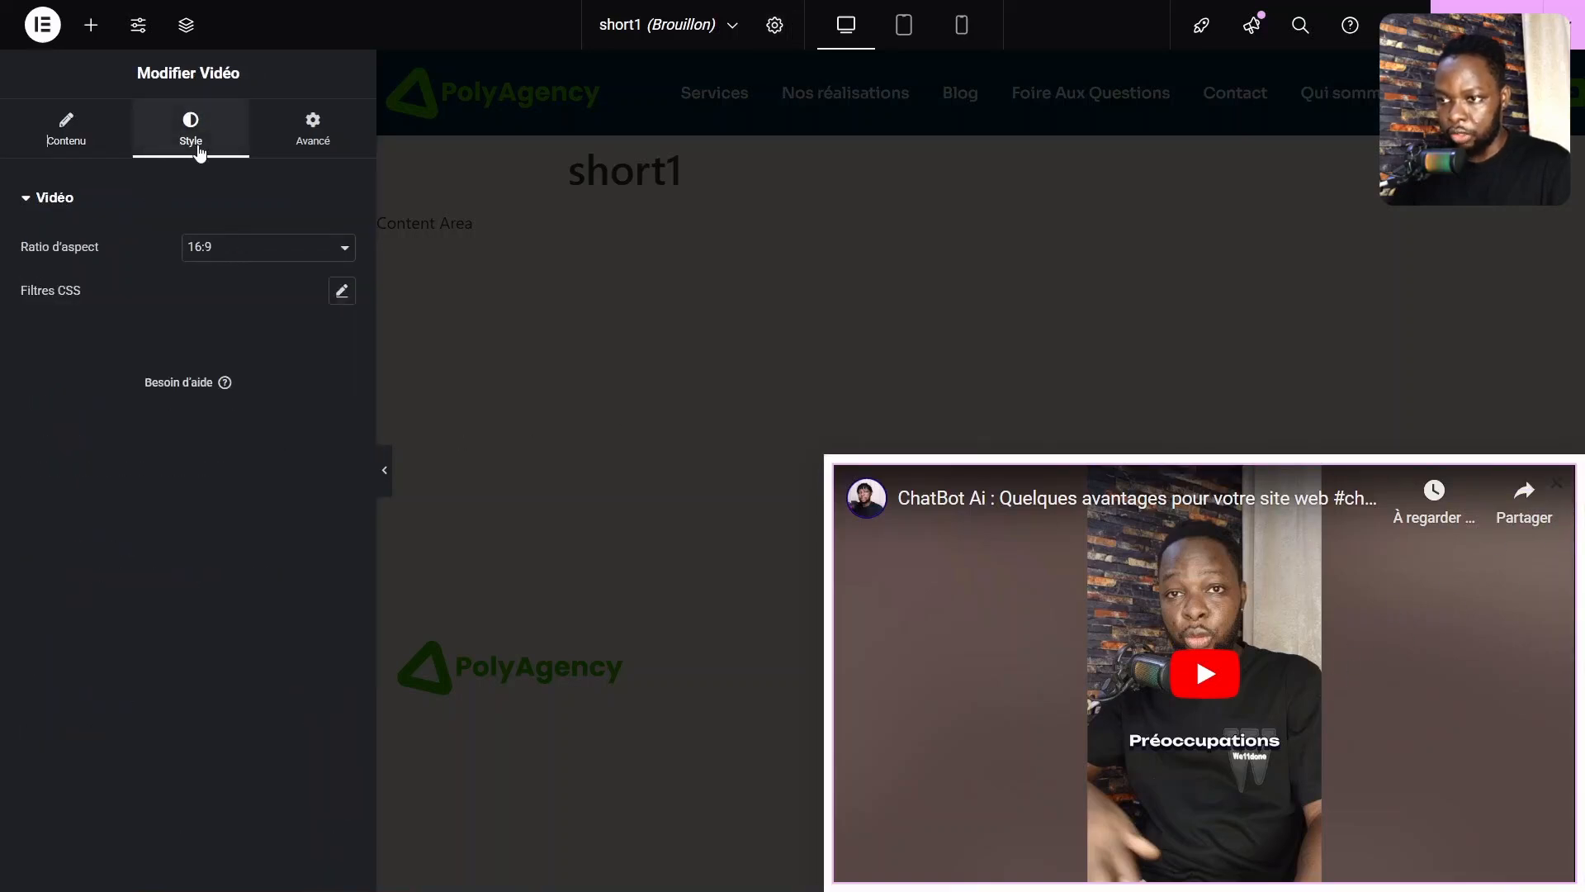
{"action": "left_click", "coordinate": [201, 252]}
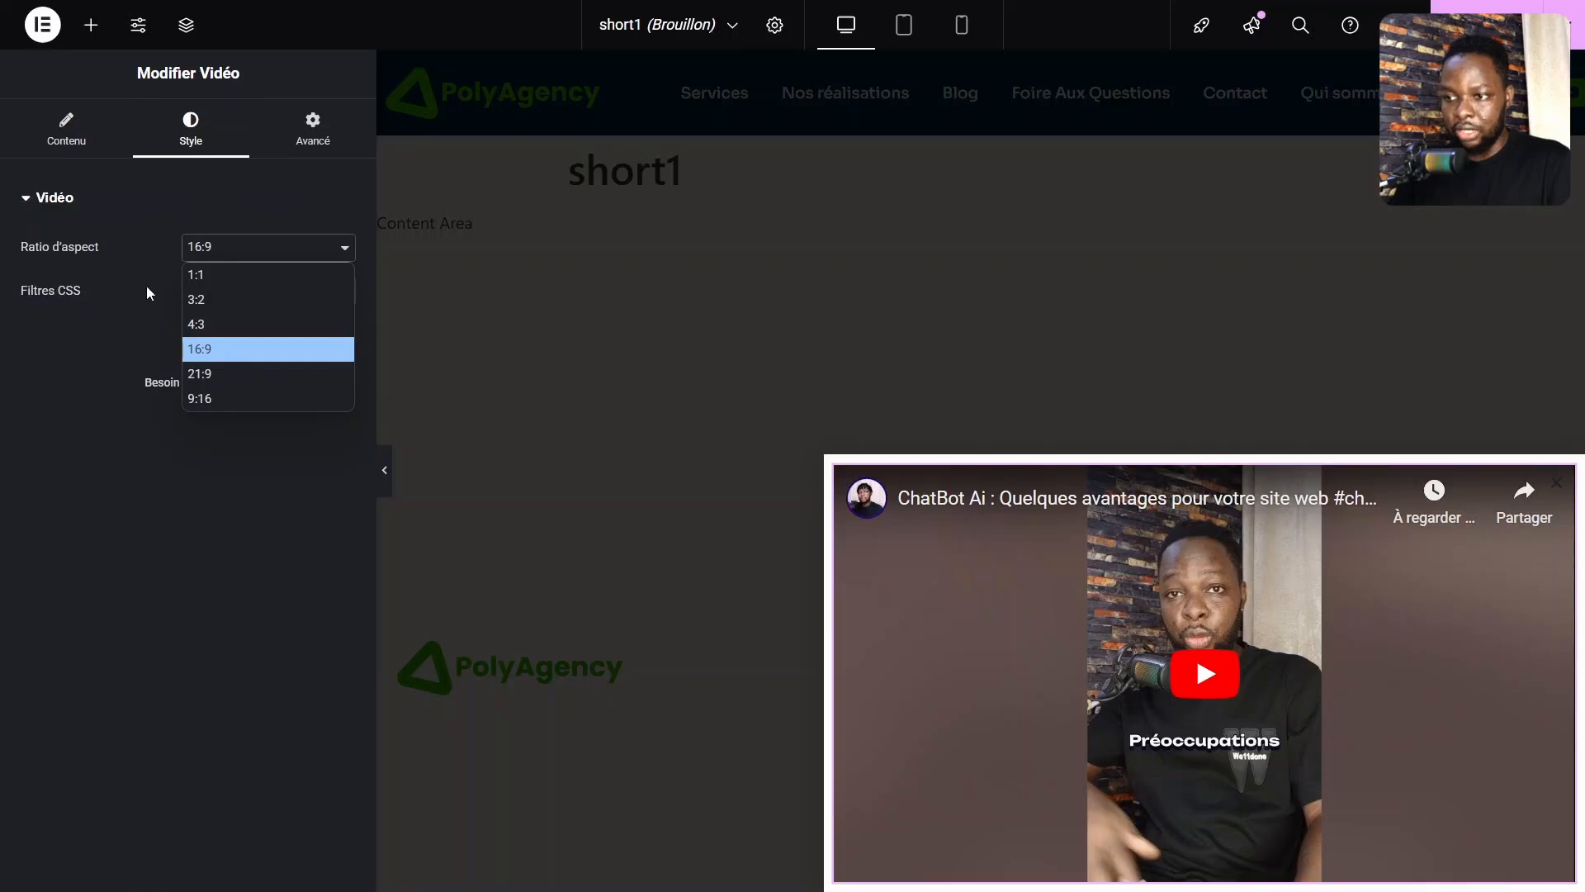
{"action": "left_click", "coordinate": [232, 401]}
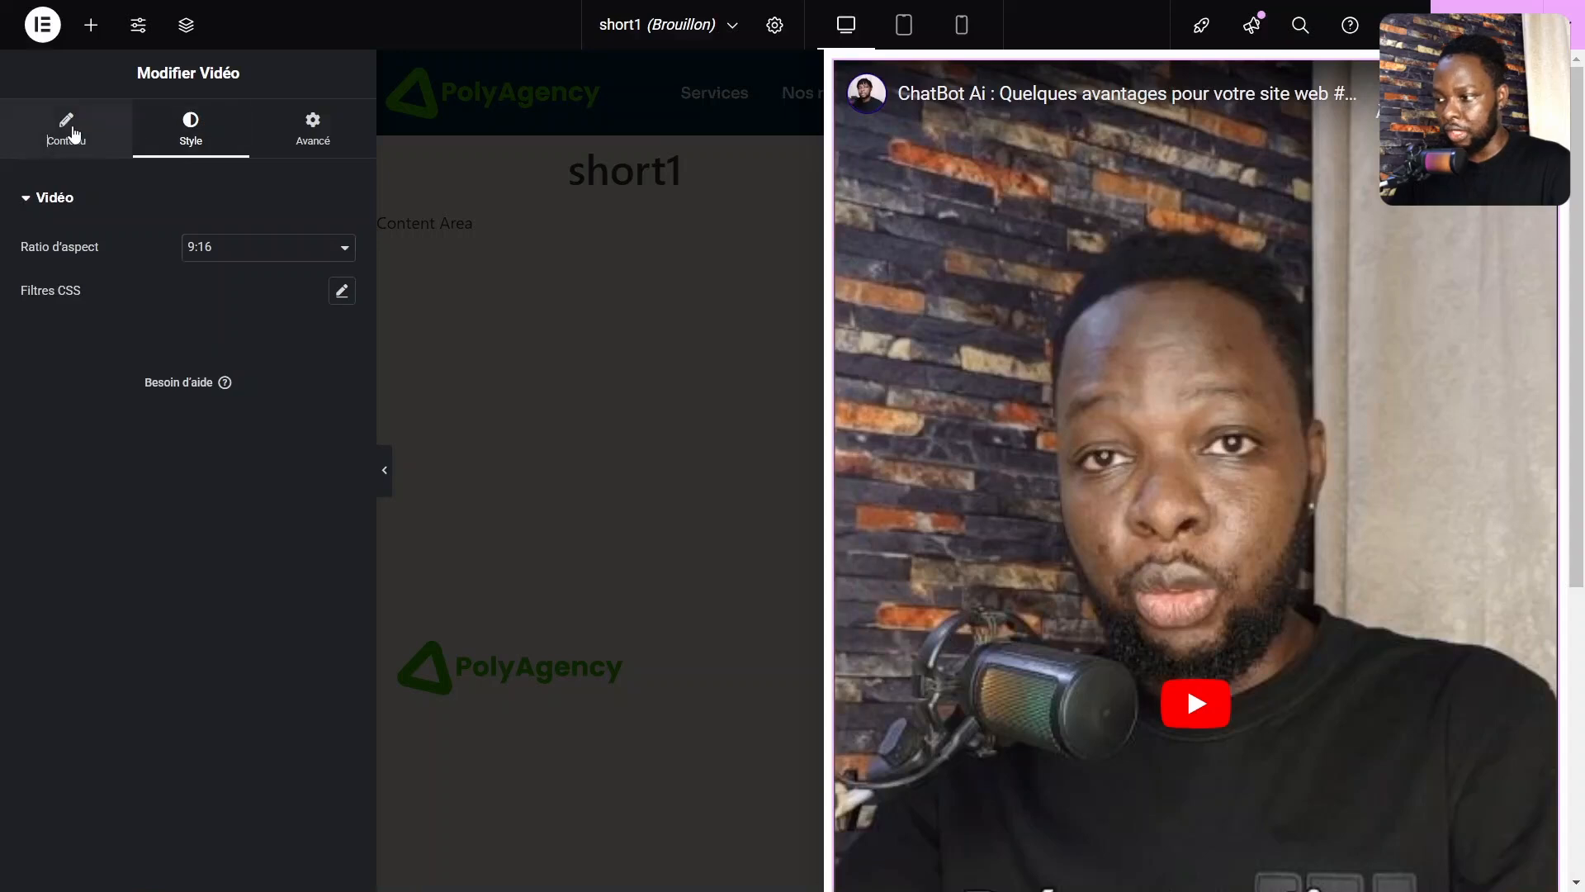
Reduce the popup's width in the layout settings, trying 18 vw and settling on 20 vw.
{"action": "left_click", "coordinate": [67, 131]}
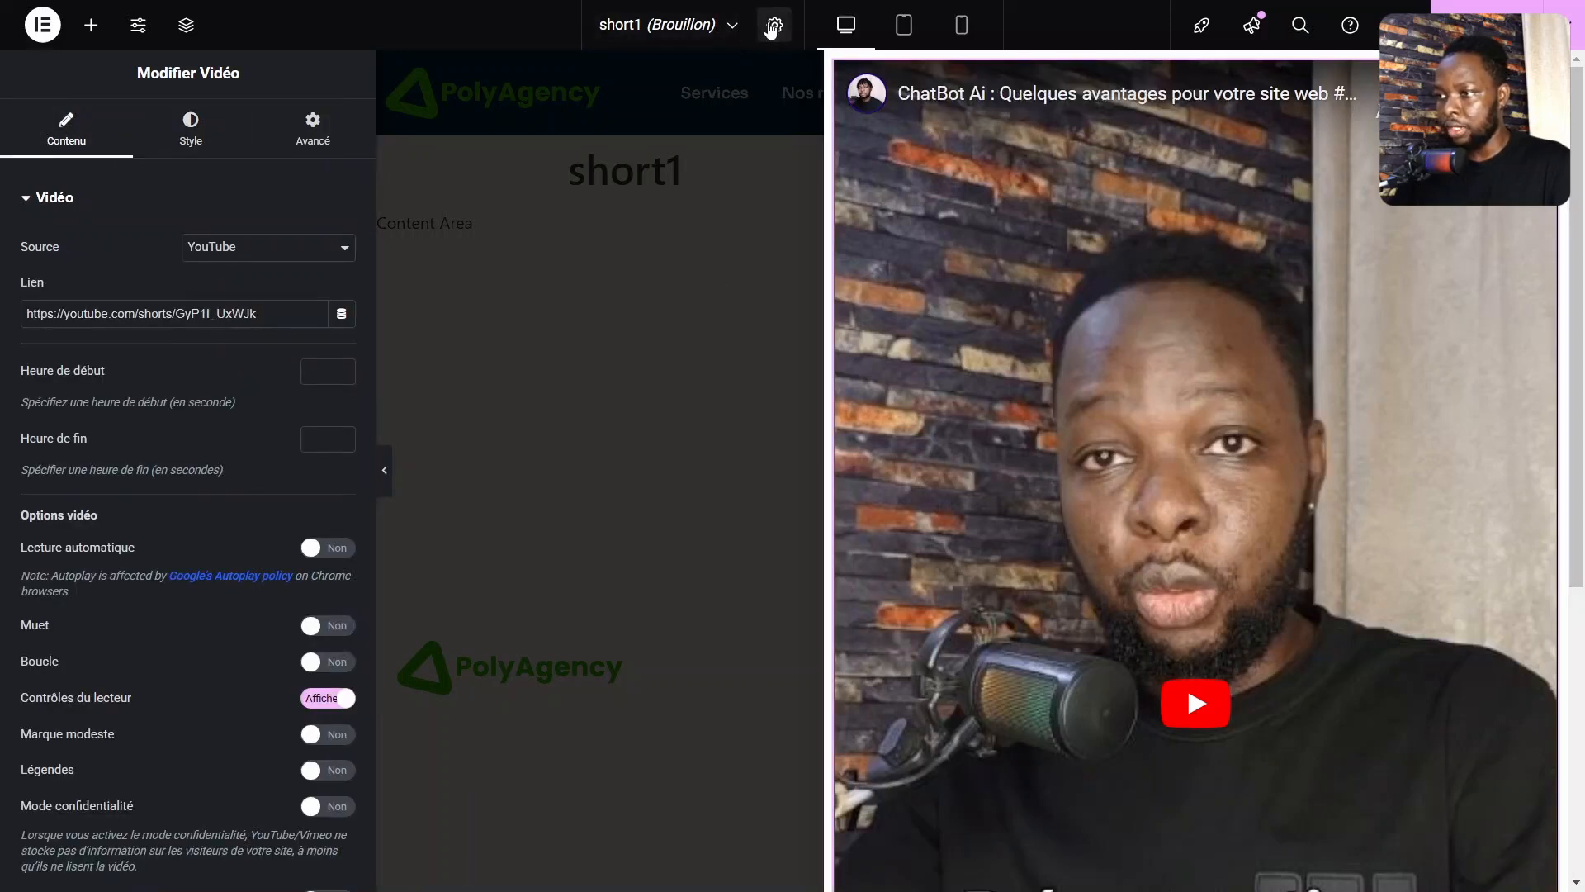
{"action": "left_click", "coordinate": [775, 25]}
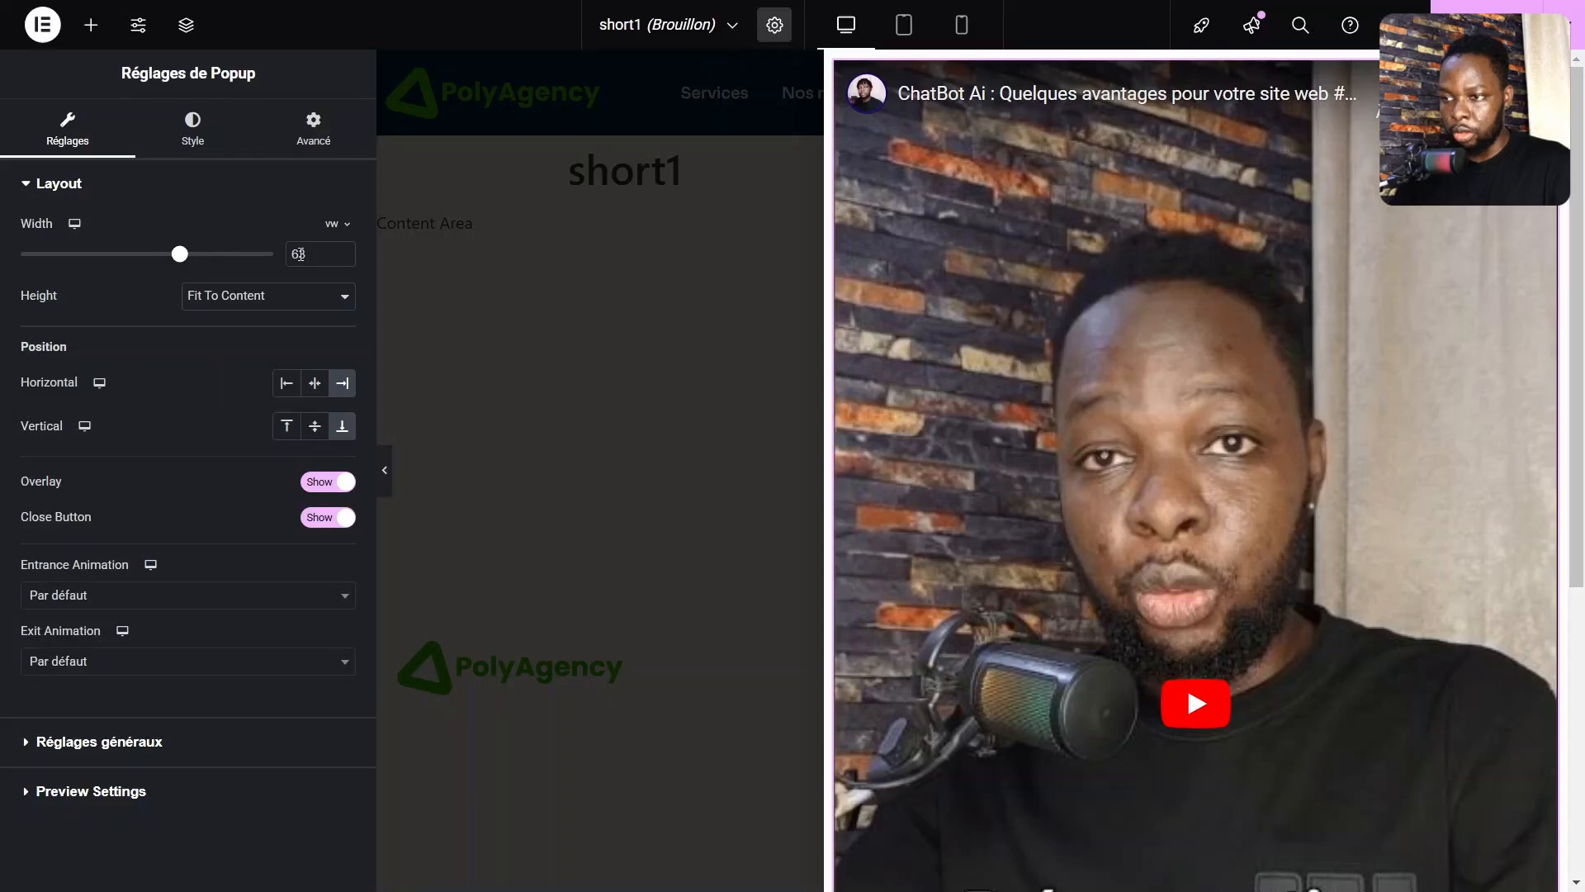
{"action": "type", "text": "18"}
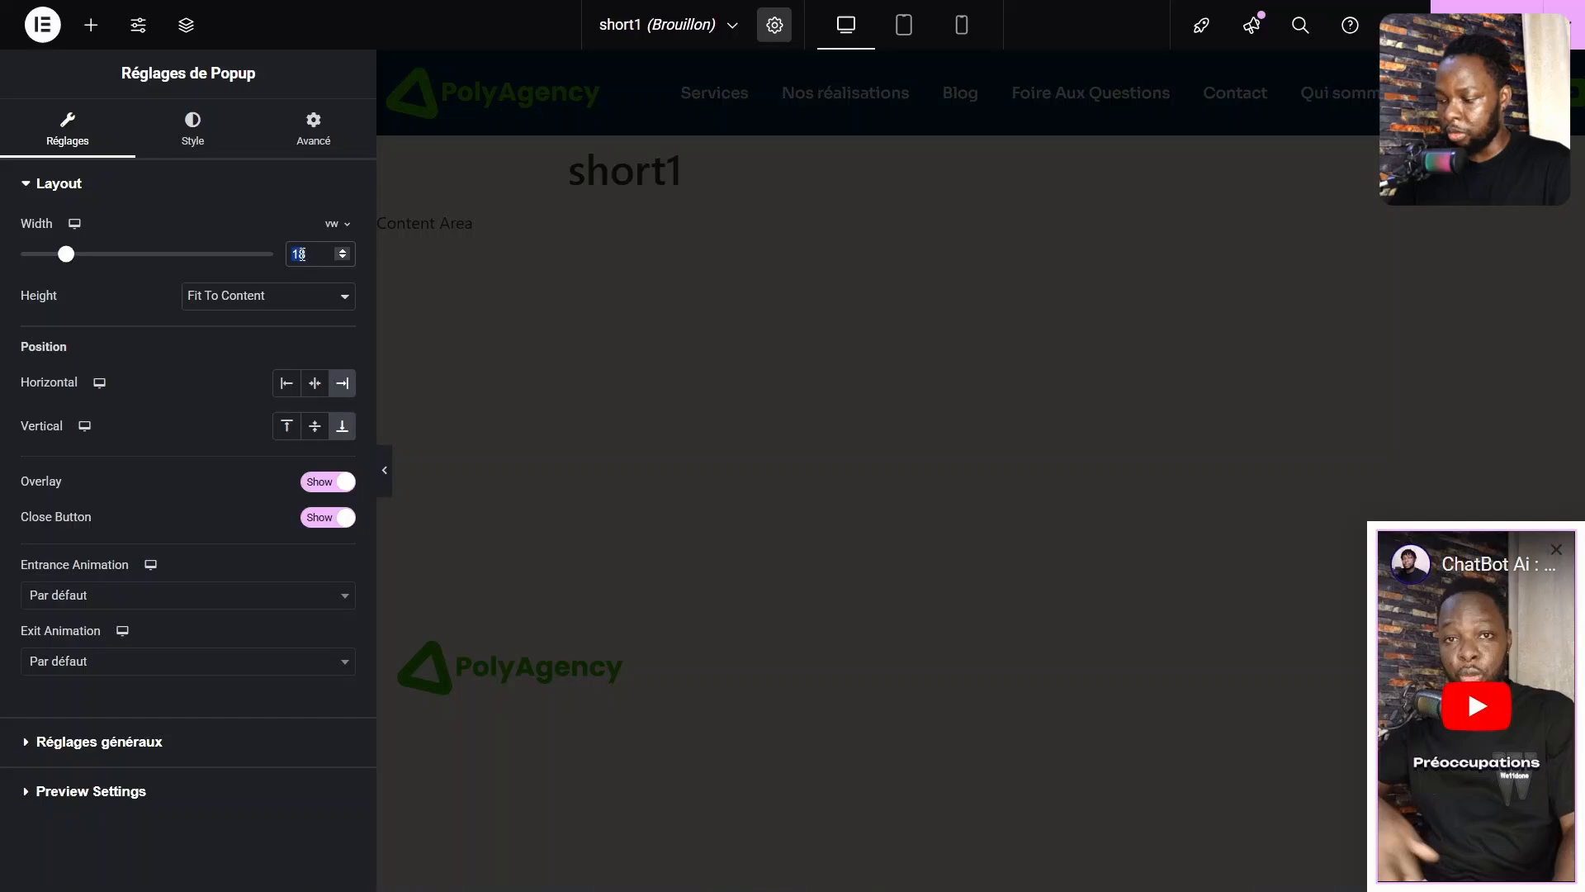
{"action": "type", "text": "20"}
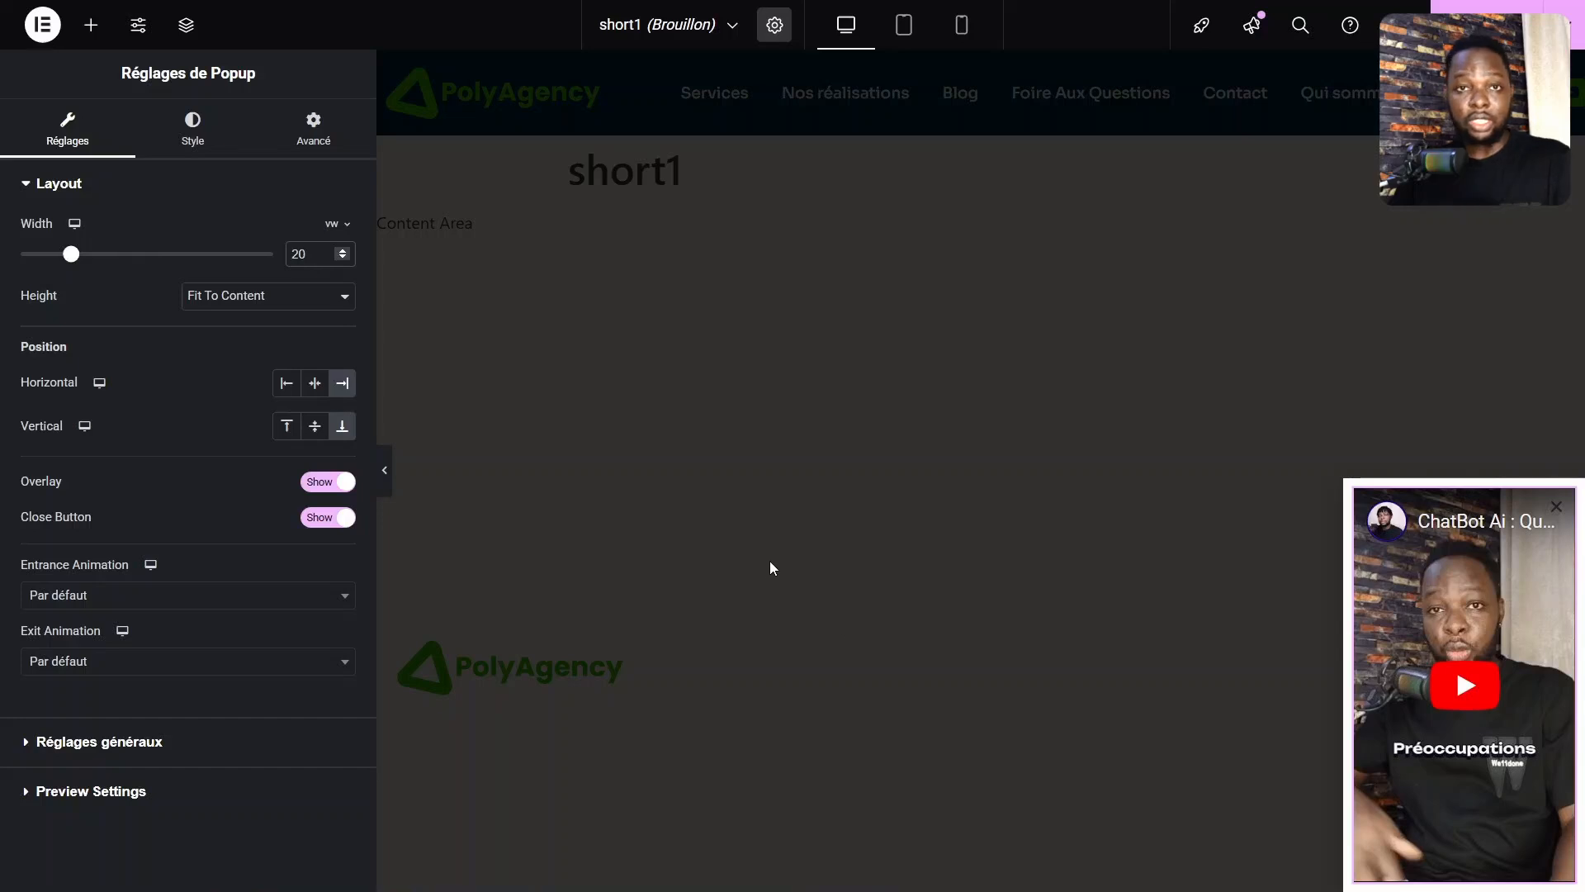
Round the video widget's corners with a border radius of 12 px on all sides.
{"action": "left_click", "coordinate": [1560, 509]}
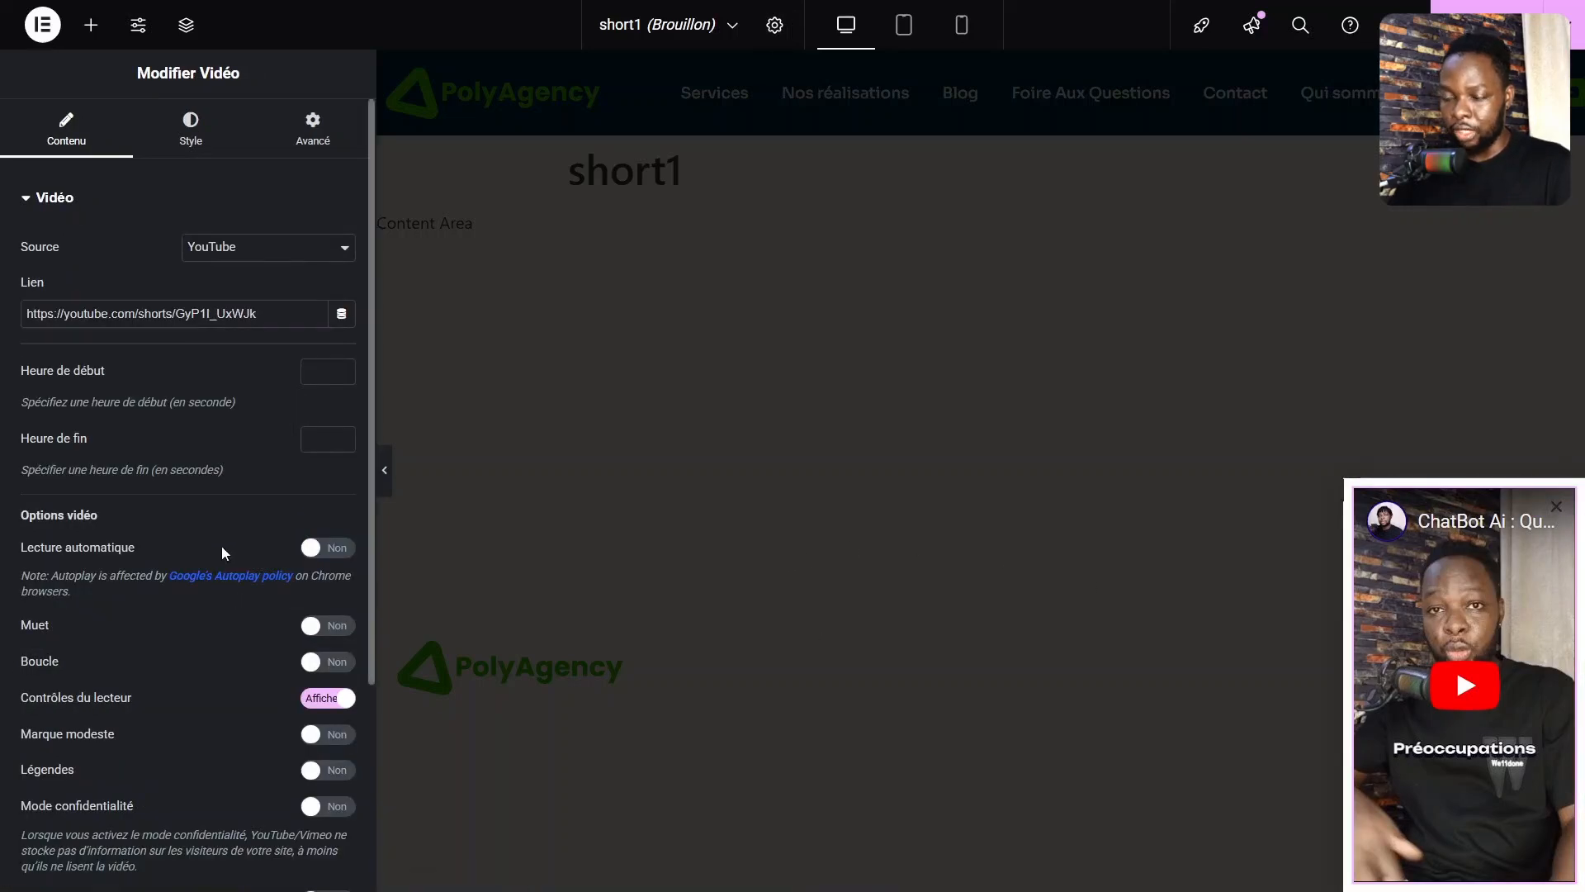
{"action": "scroll", "coordinate": [133, 495], "scroll_direction": "down", "scroll_amount": 4}
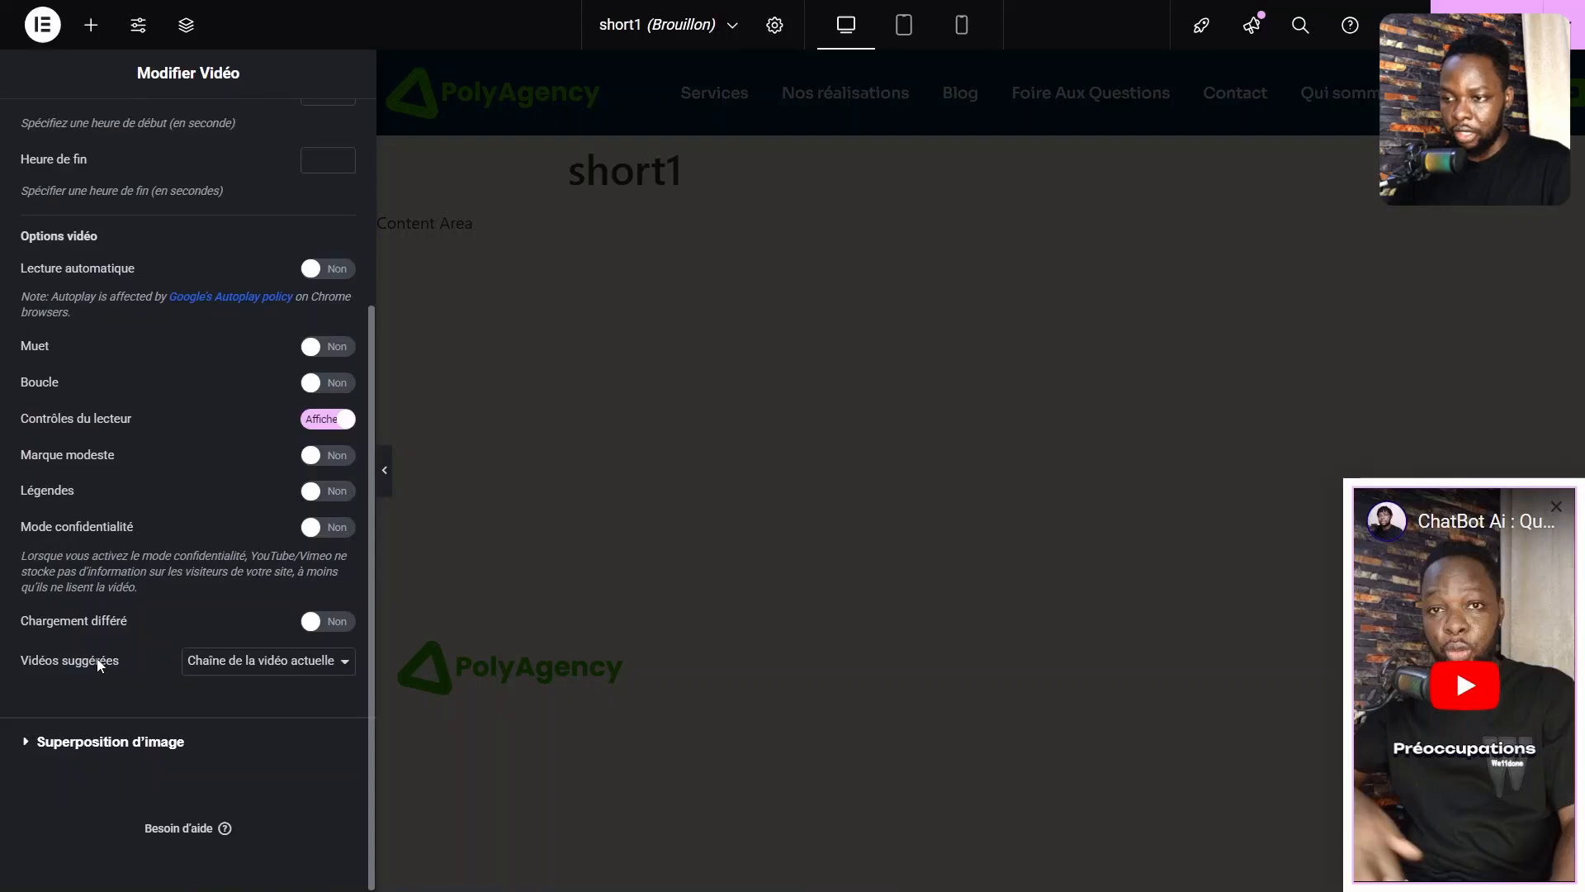
{"action": "scroll", "coordinate": [124, 494], "scroll_direction": "up", "scroll_amount": 4}
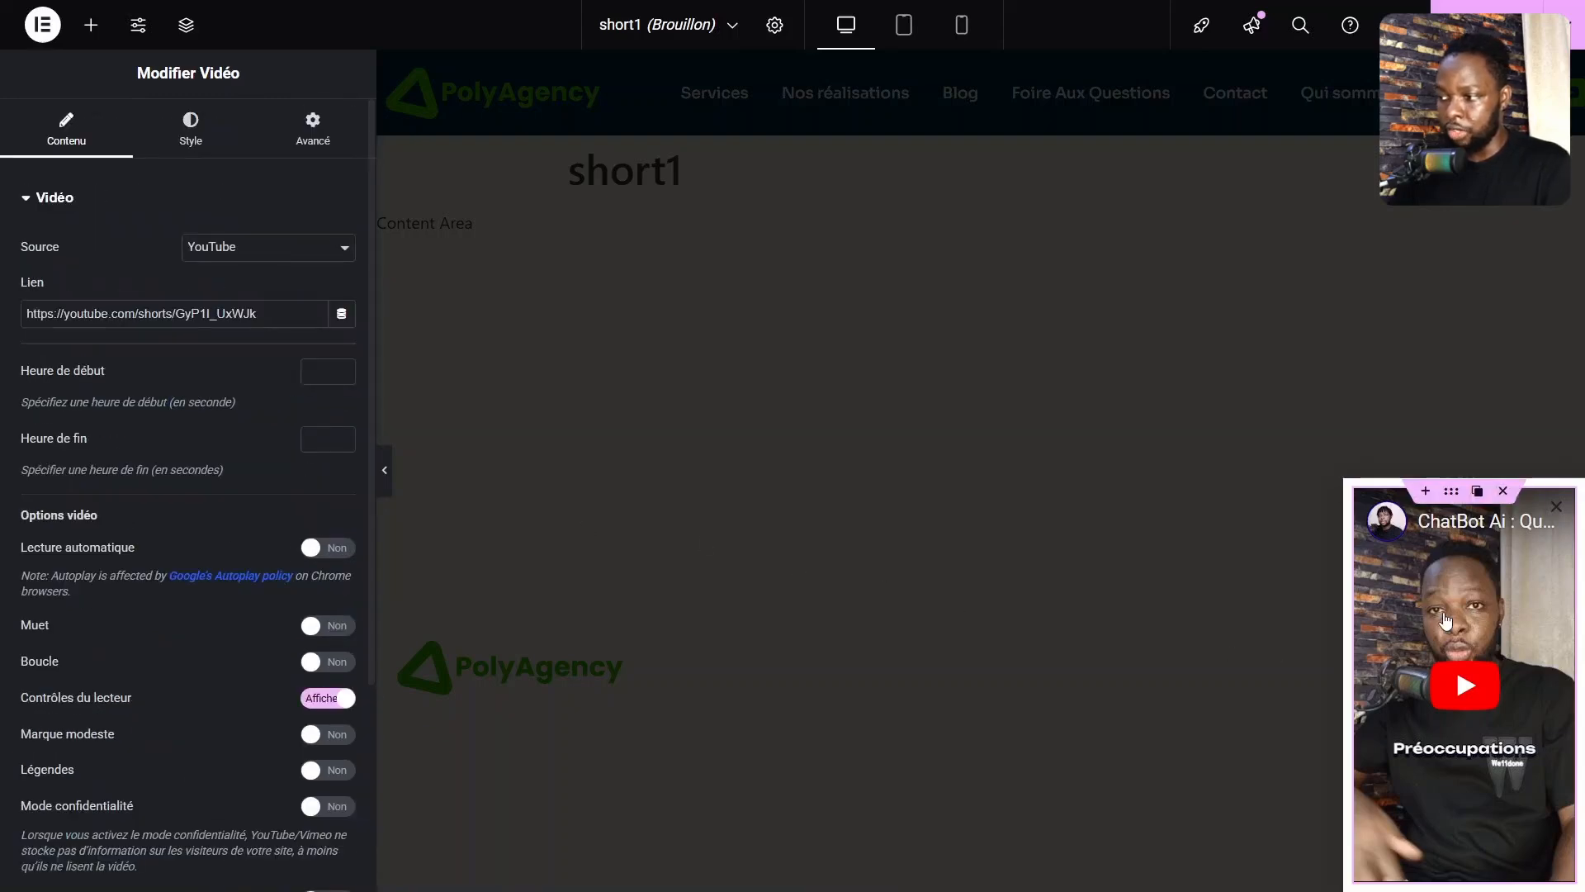
{"action": "left_click", "coordinate": [211, 124]}
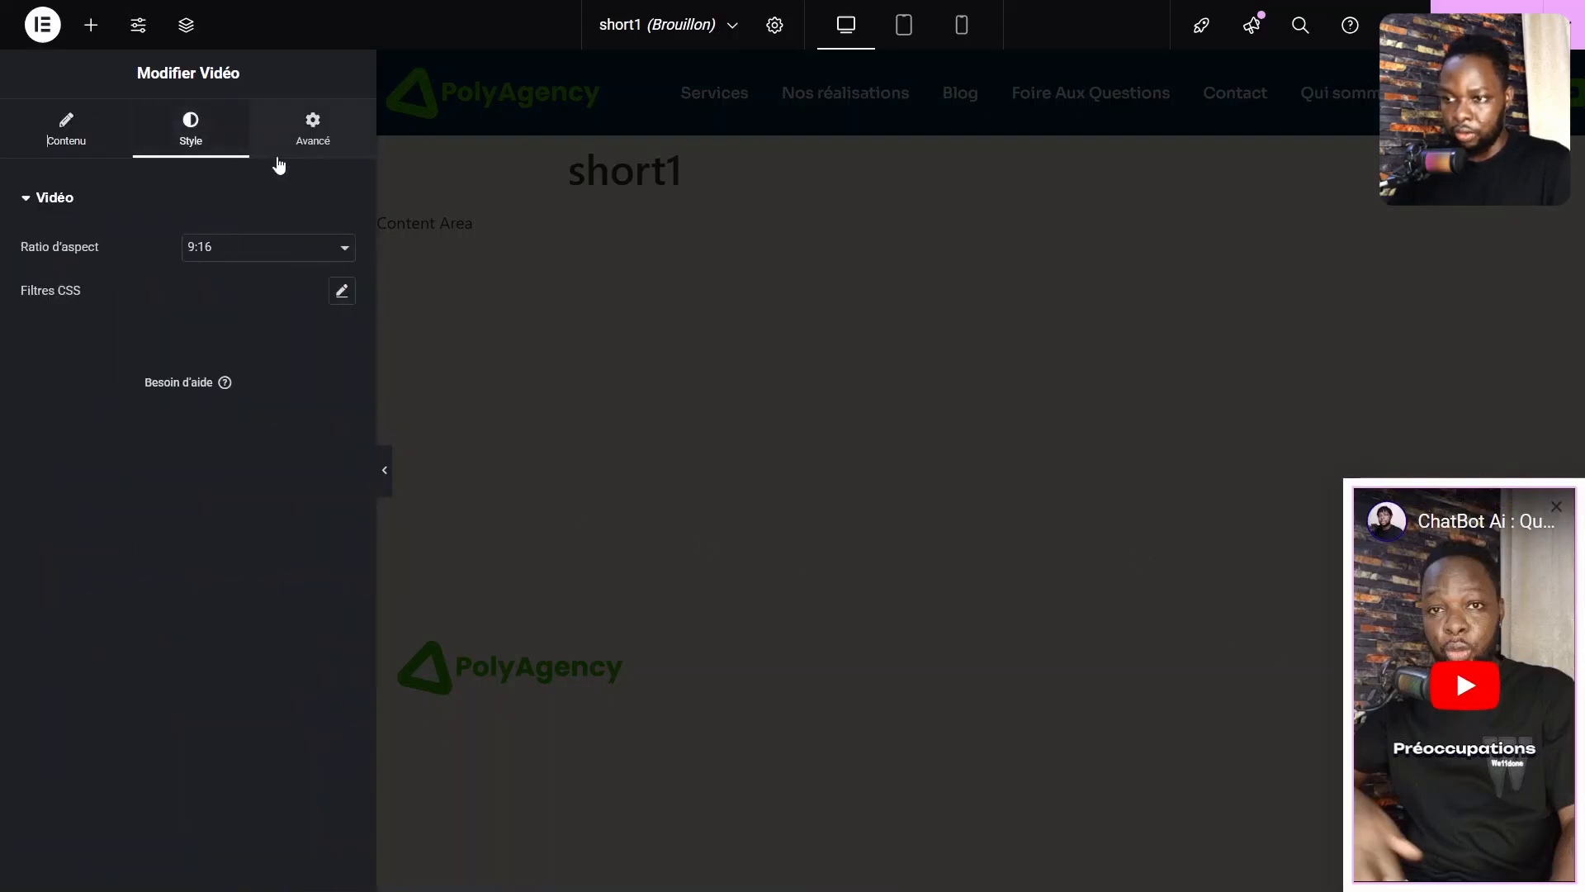
{"action": "left_click", "coordinate": [315, 139]}
{"action": "left_click", "coordinate": [80, 213]}
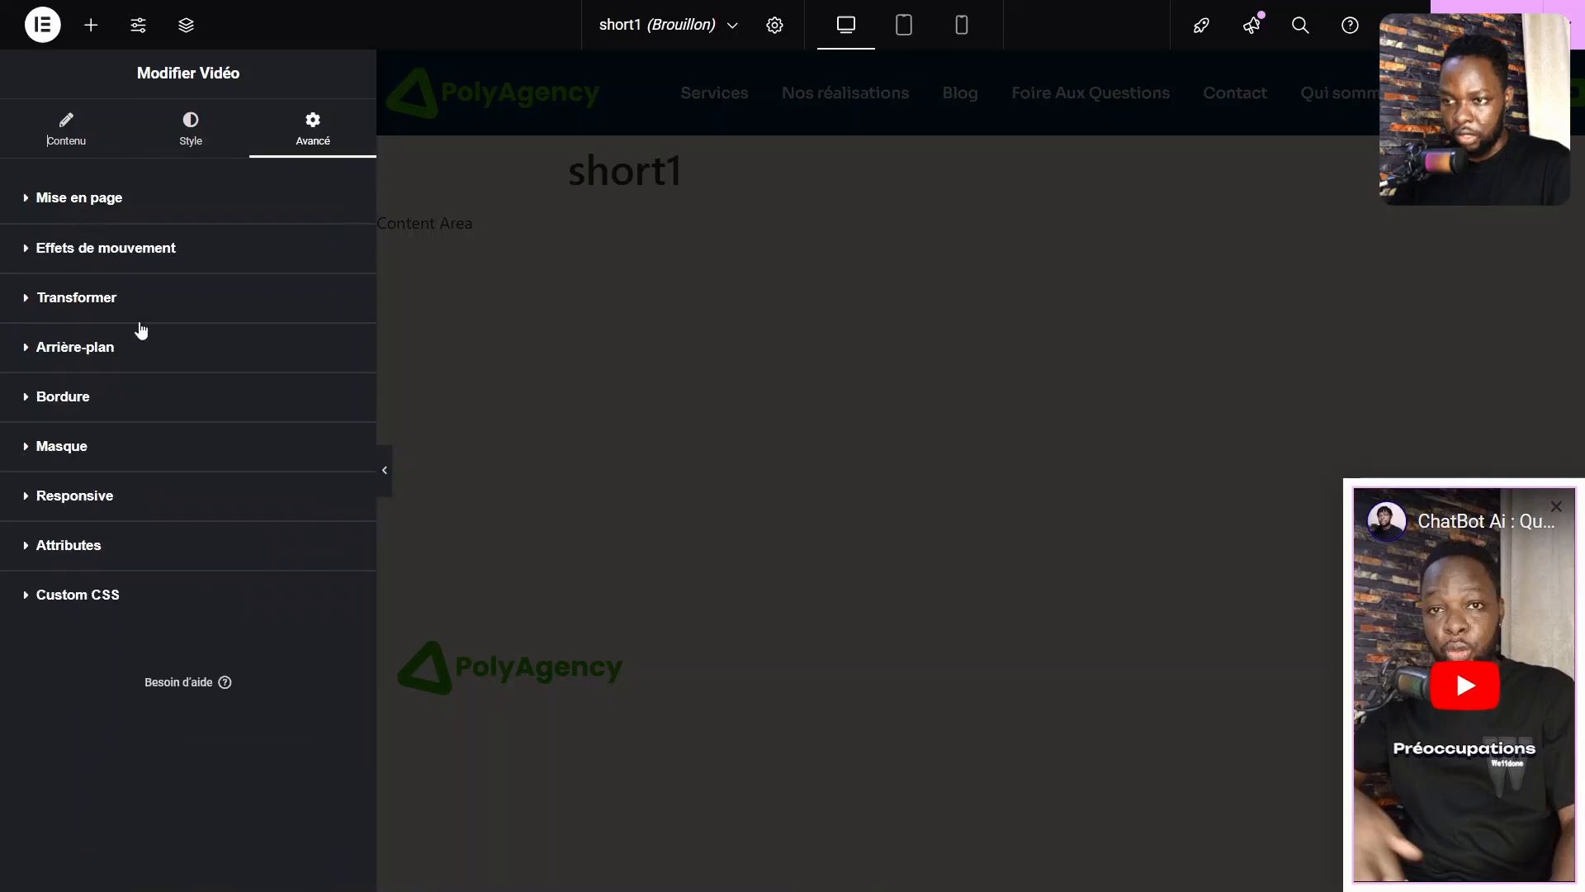
{"action": "left_click", "coordinate": [74, 397]}
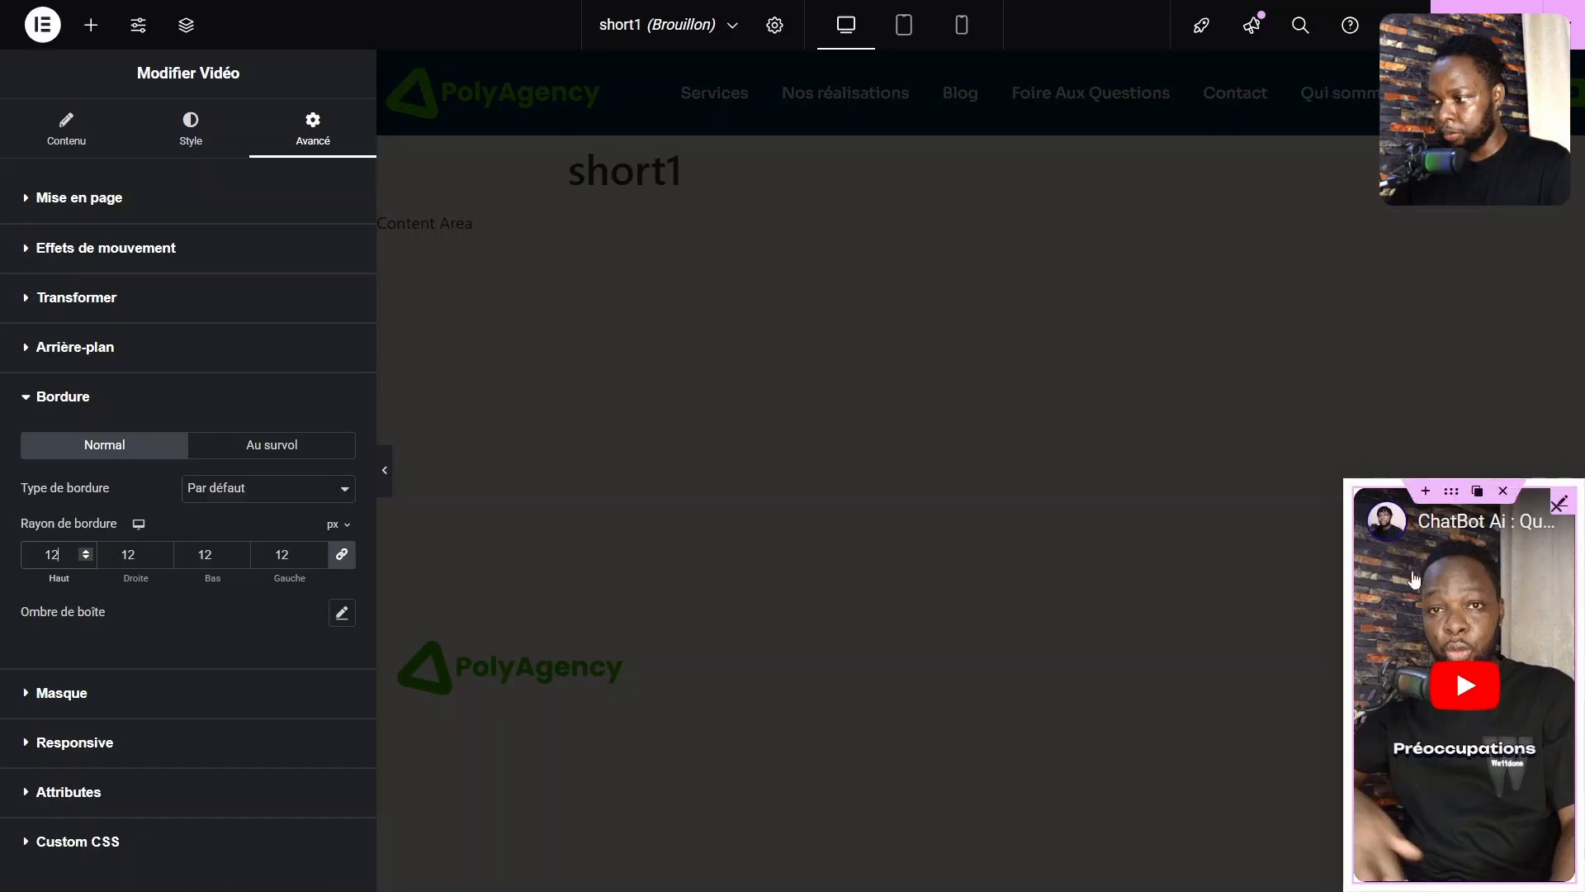
Add a Button widget below the video in the popup's container and center it.
{"action": "left_click", "coordinate": [91, 25]}
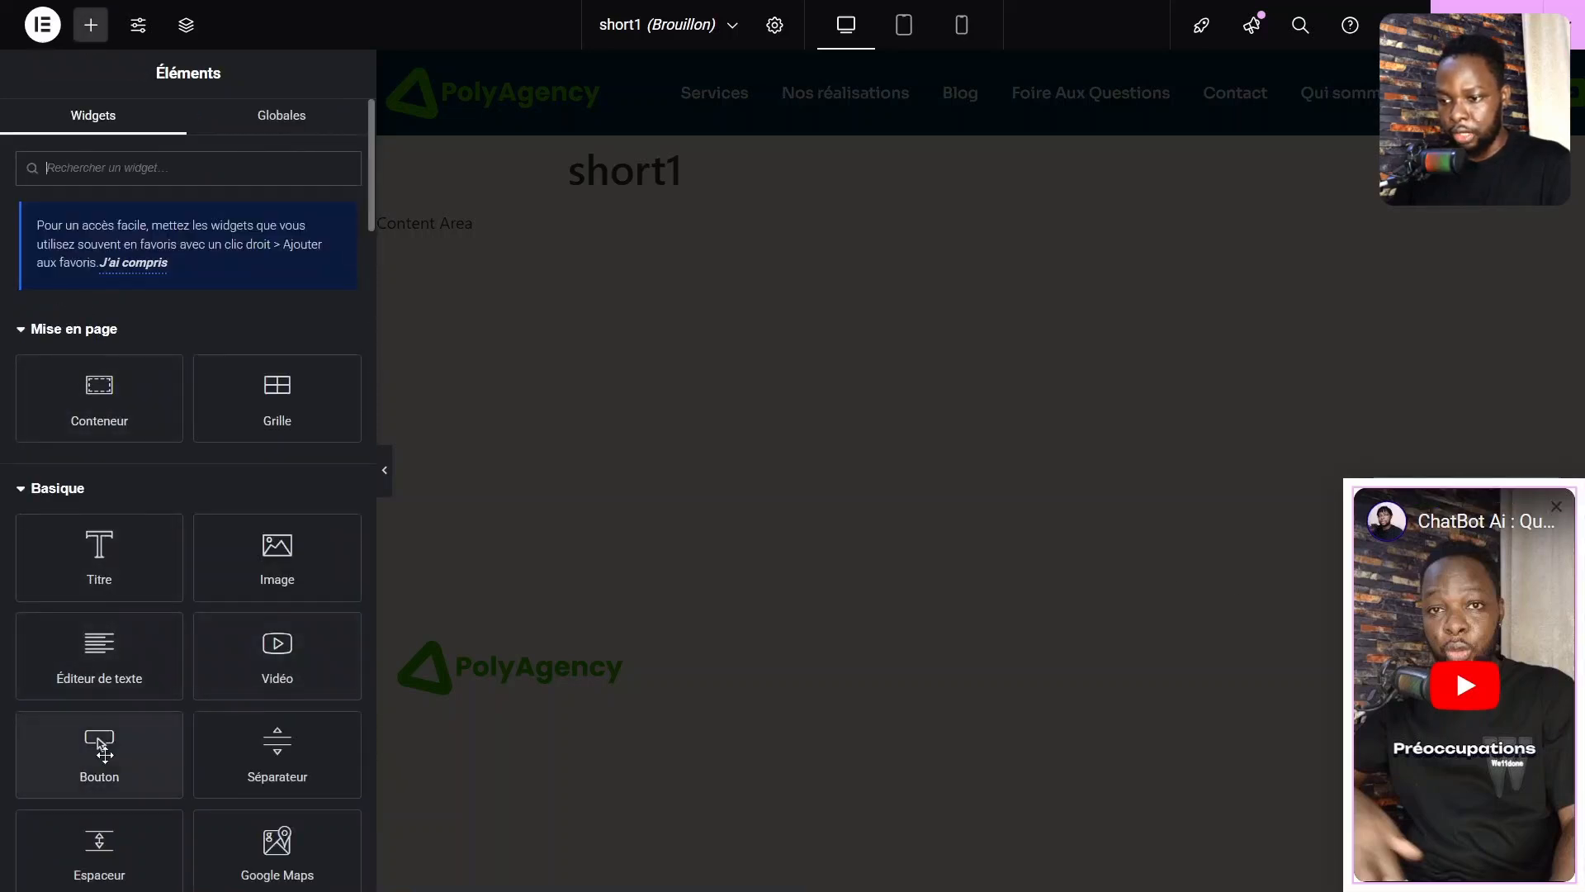
{"action": "left_click_drag", "start_coordinate": [99, 747], "coordinate": [1455, 851]}
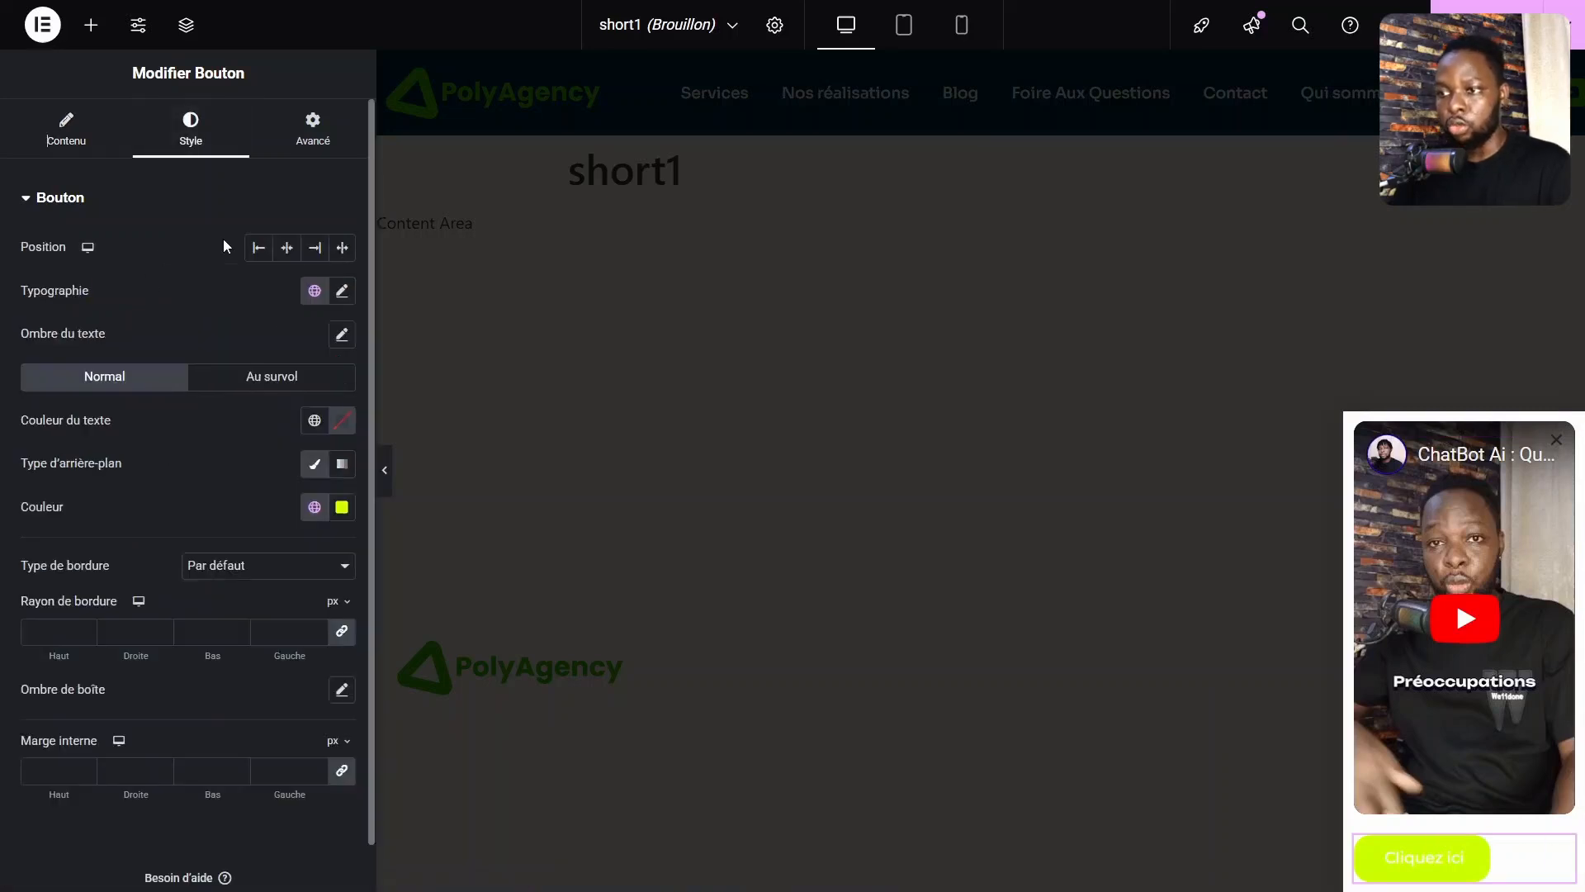
{"action": "left_click", "coordinate": [286, 248]}
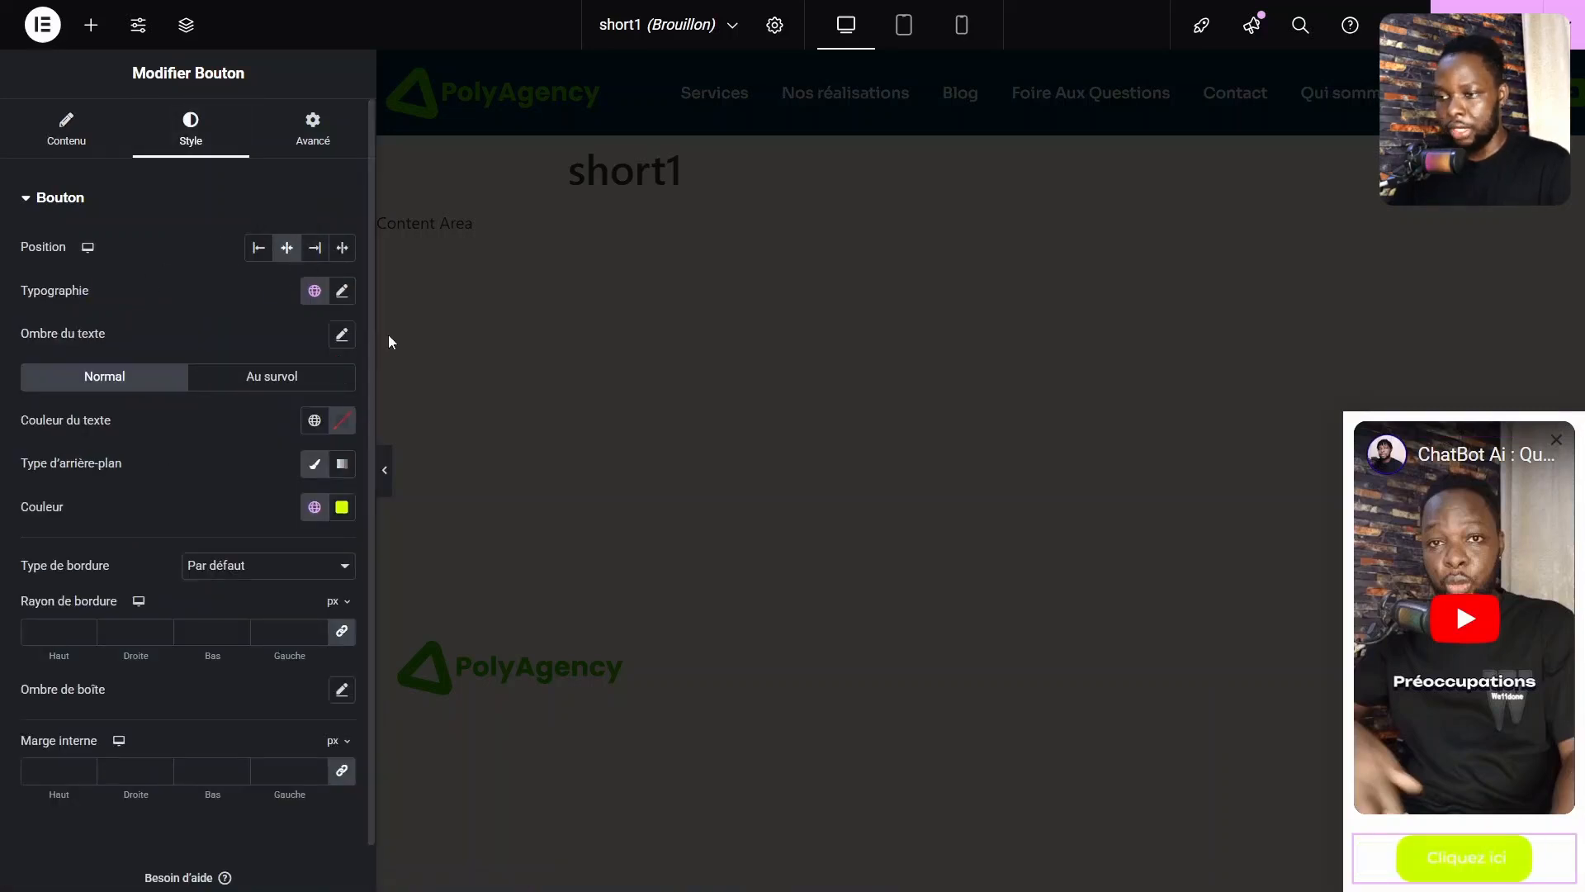
Use the global colors to give the button green text on a dark blue background.
{"action": "left_click", "coordinate": [315, 420]}
{"action": "left_click", "coordinate": [108, 556]}
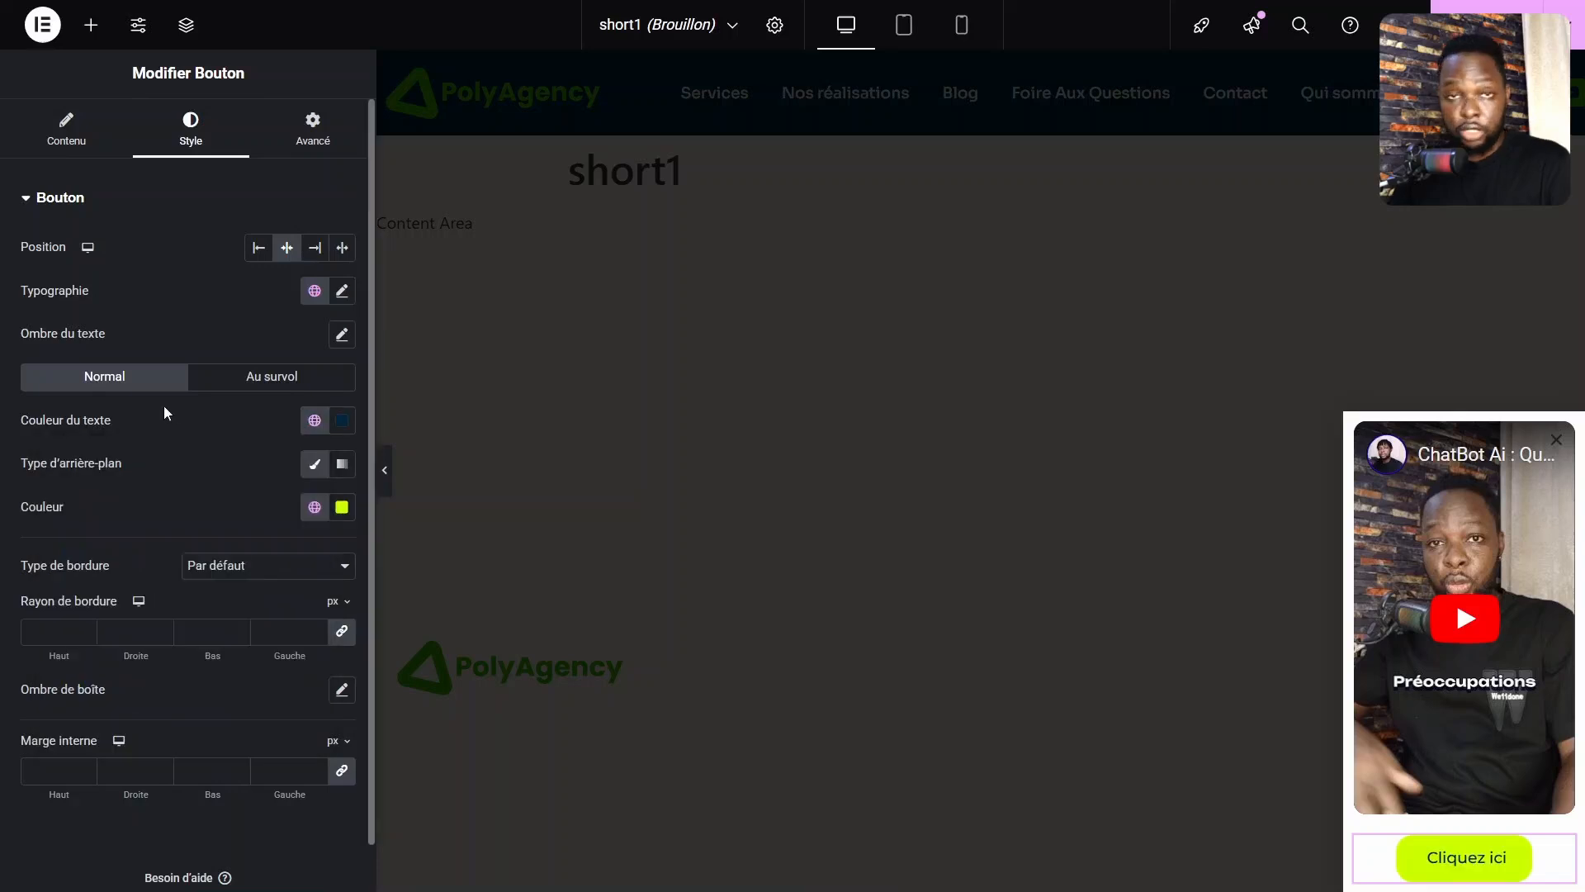
{"action": "left_click", "coordinate": [315, 507]}
{"action": "left_click", "coordinate": [102, 606]}
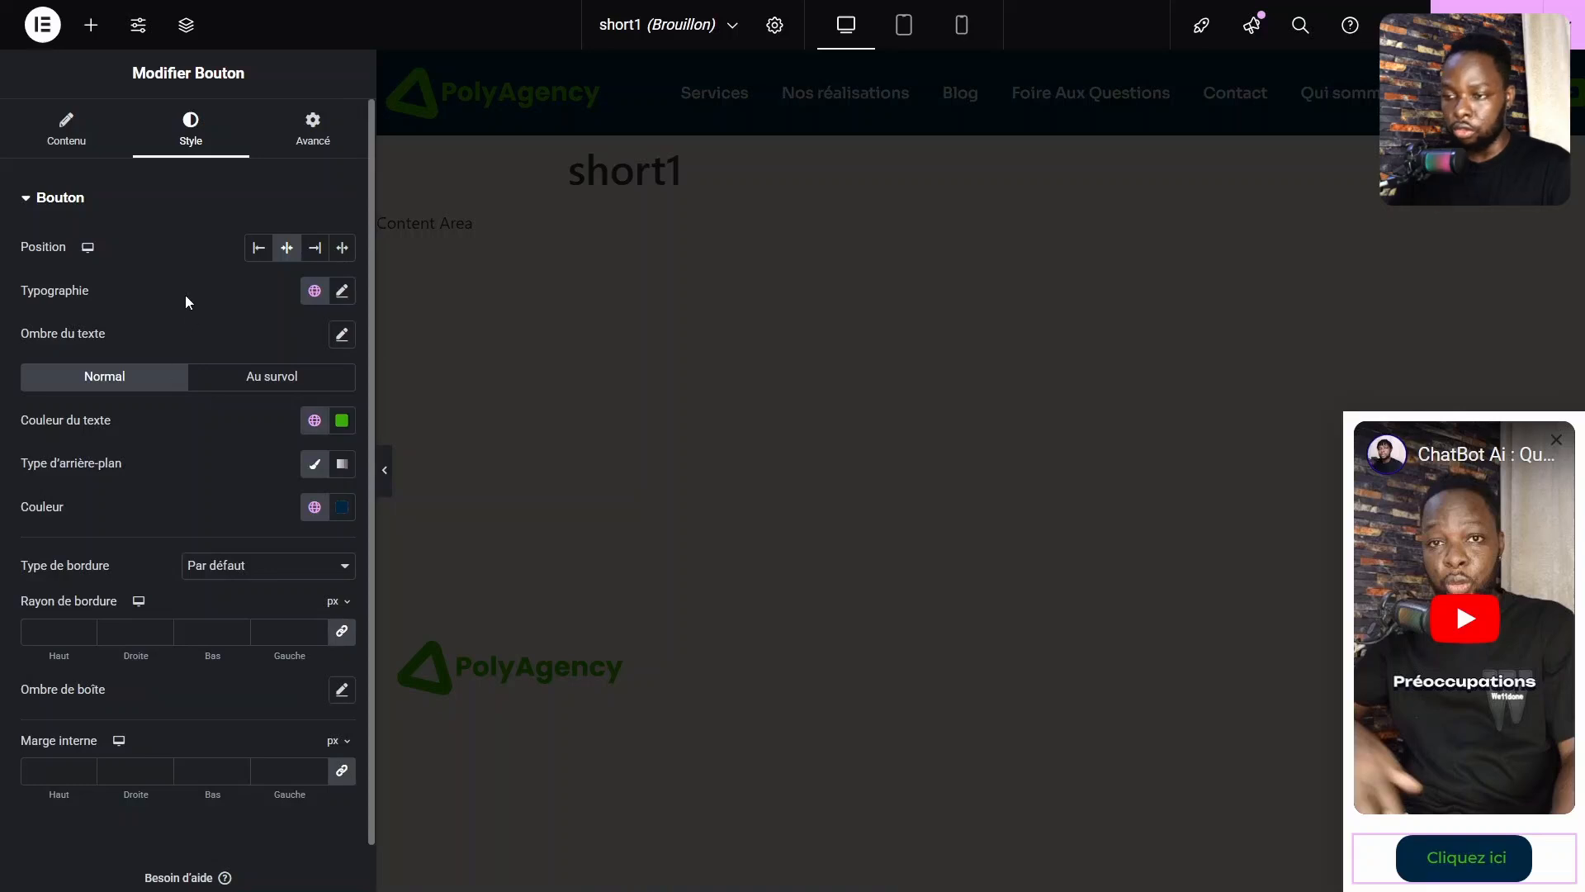
Change the button's text to "S'inscrire Maintenant".
{"action": "left_click", "coordinate": [1511, 859]}
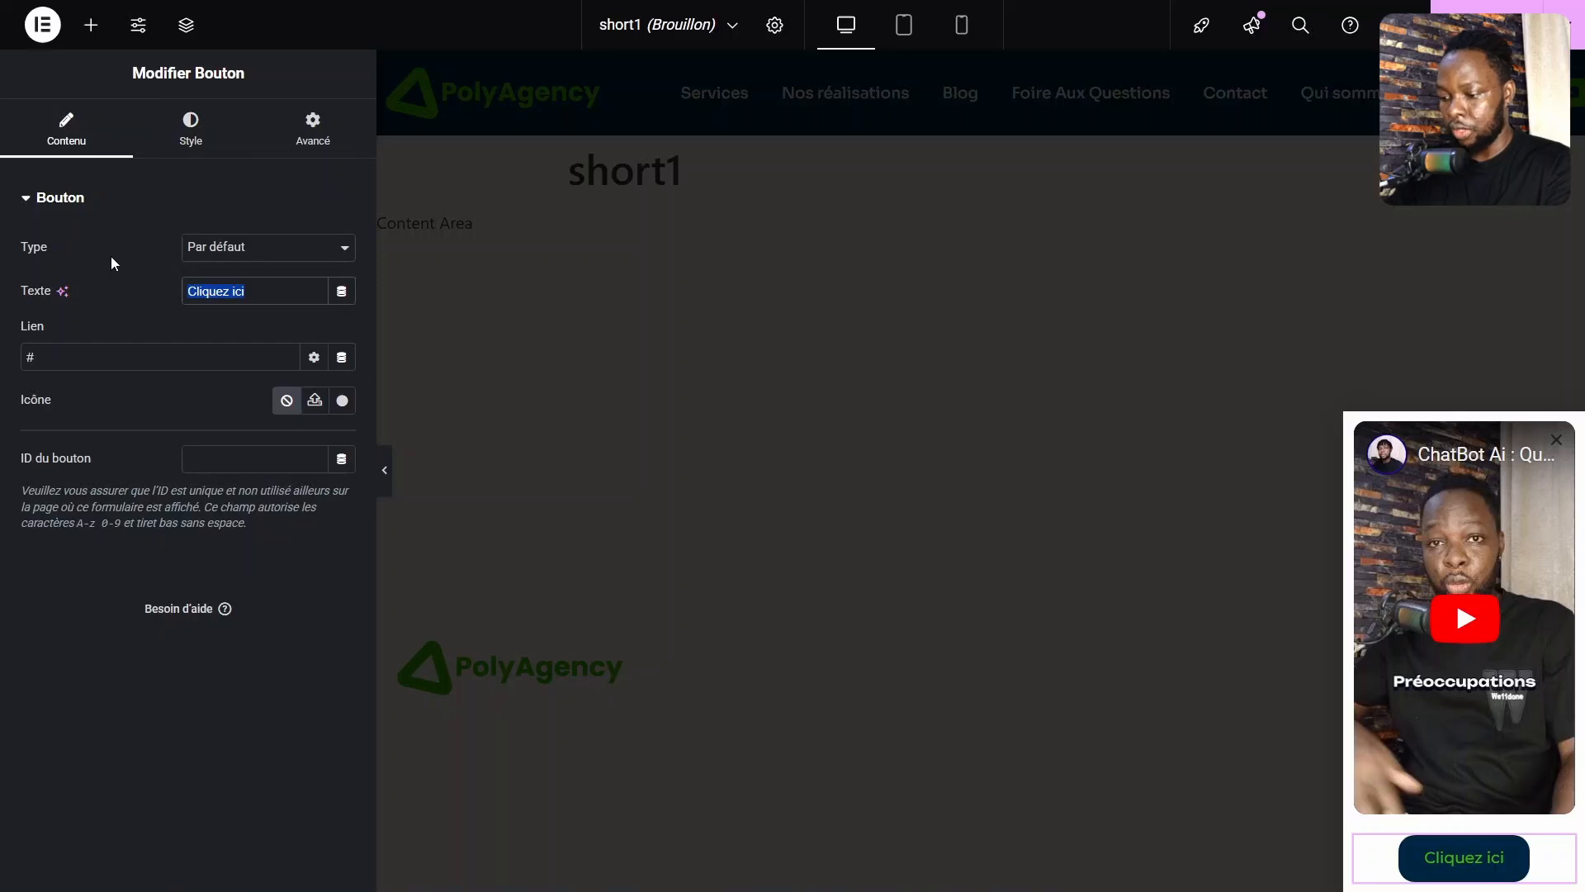
{"action": "type", "text": "S'in"}
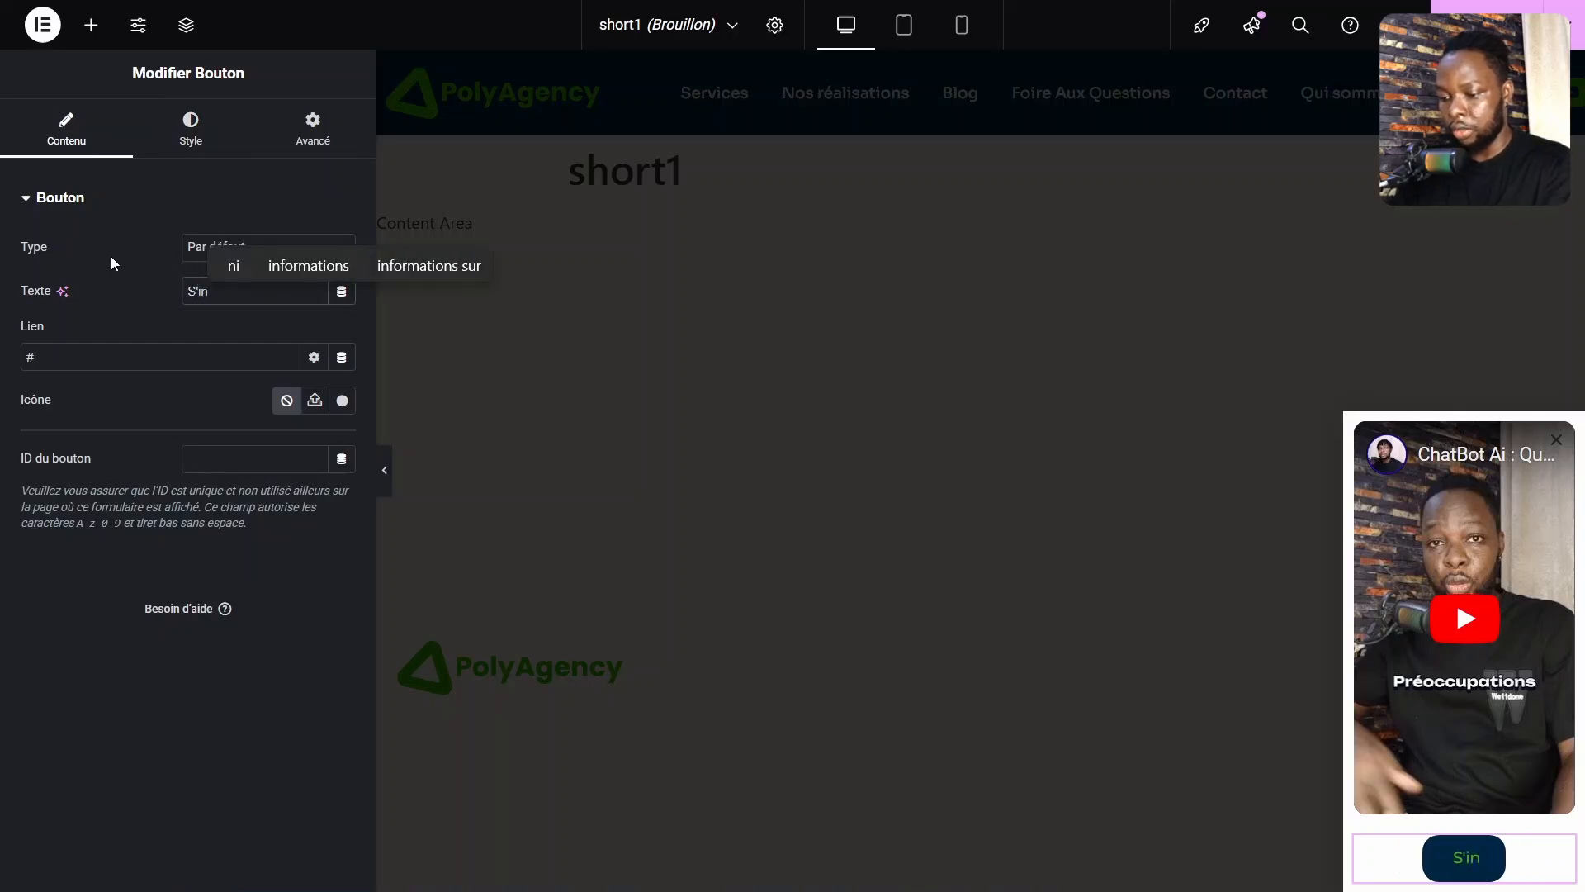
{"action": "type", "text": "scrie"}
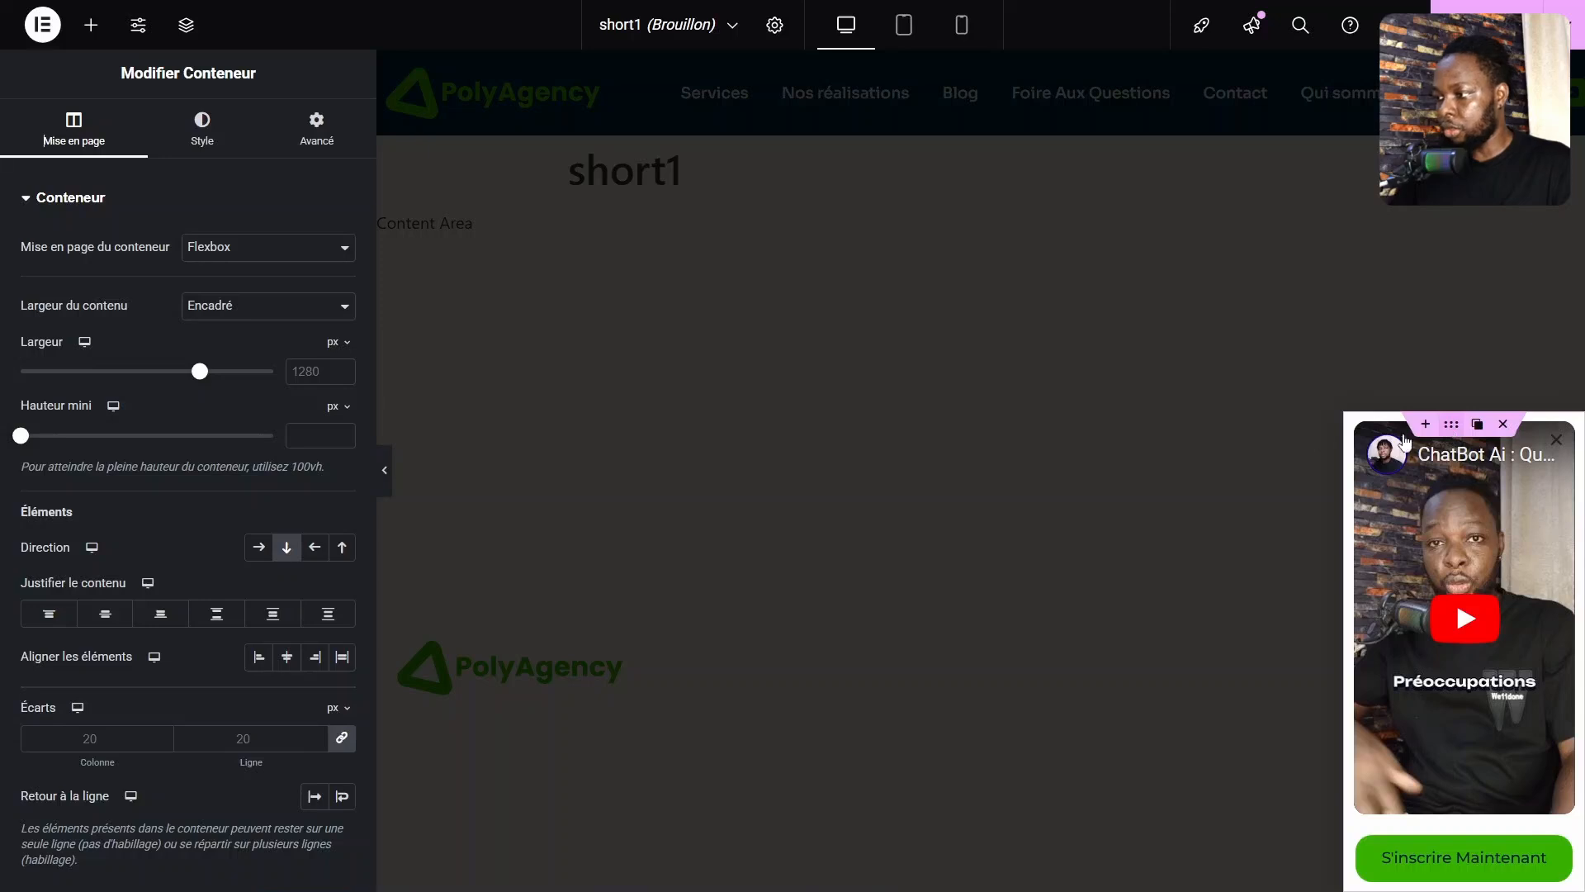
Set the popup container's inner padding to 0 px on all sides.
{"action": "left_click", "coordinate": [299, 134]}
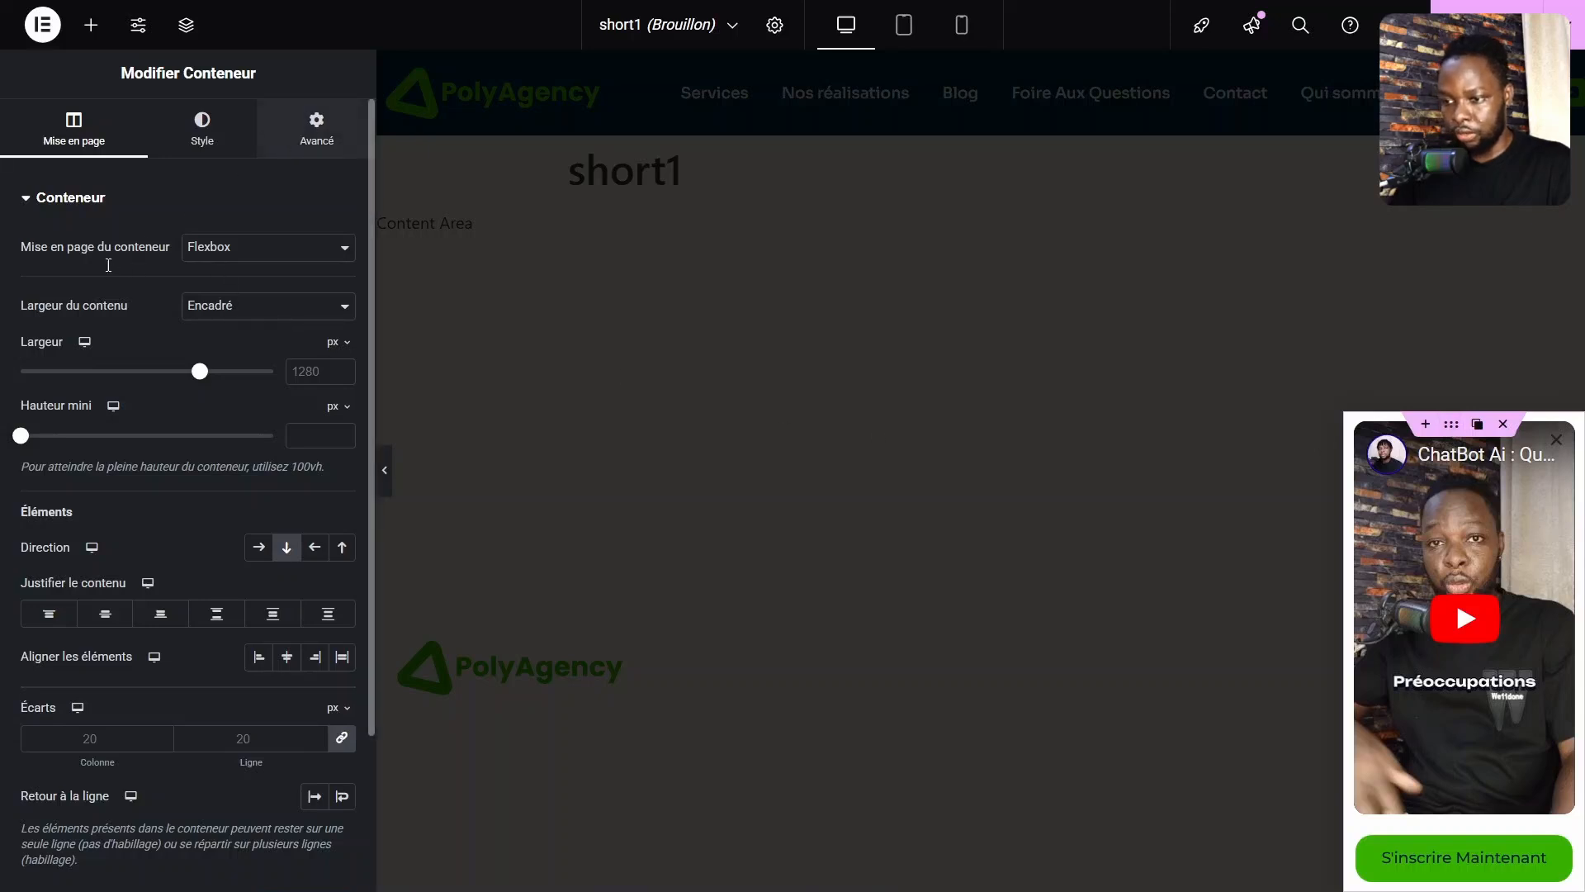
{"action": "left_click", "coordinate": [56, 349]}
{"action": "type", "text": "0"}
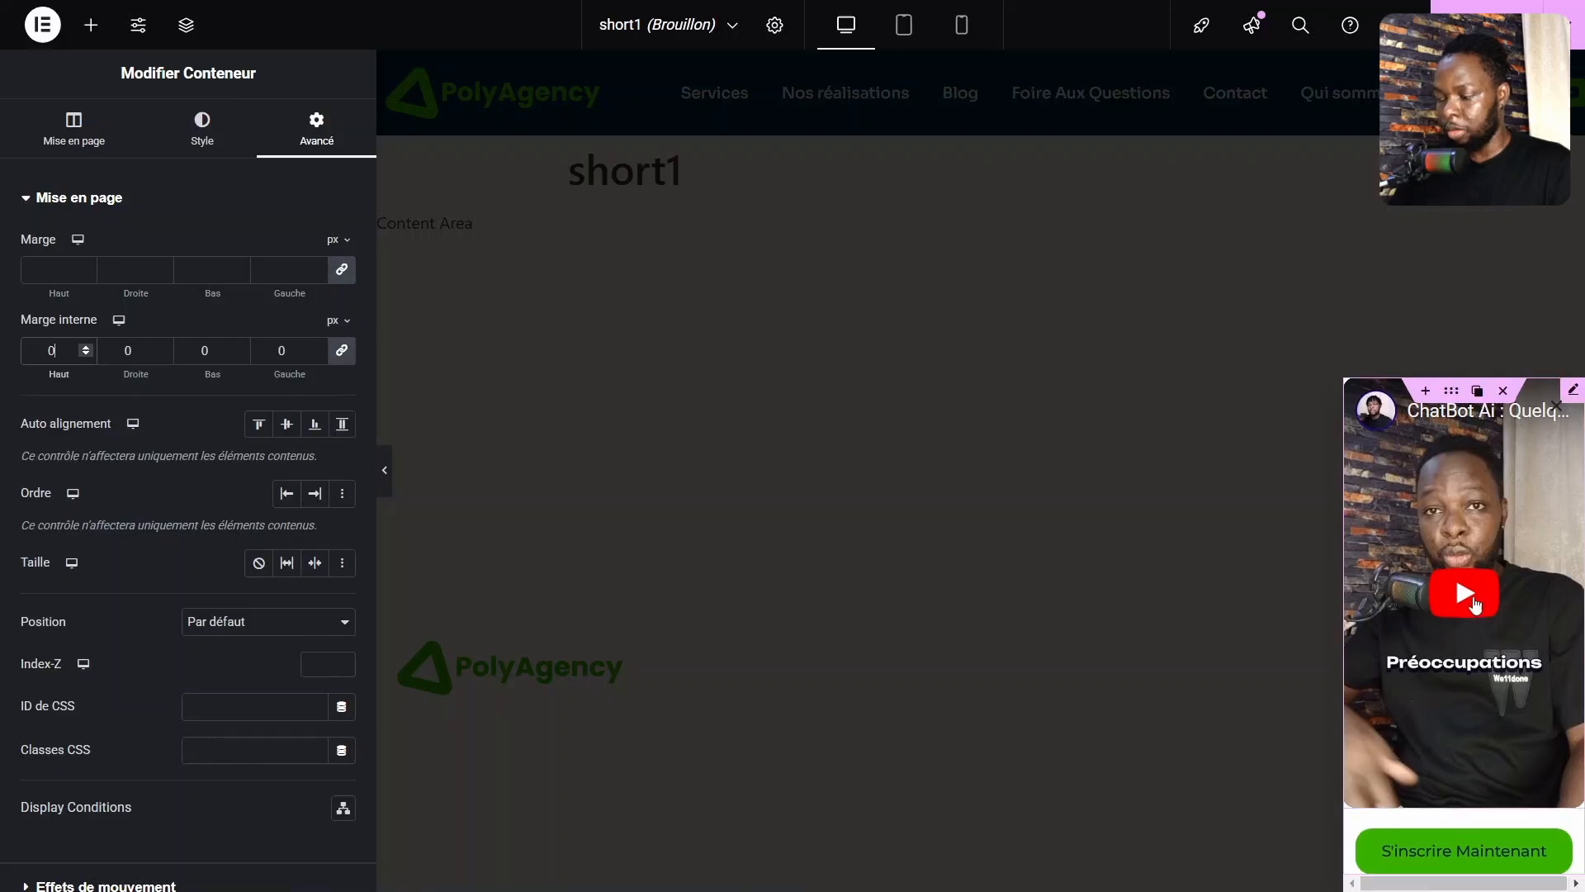
Unlink the button's padding values and set the bottom one to 17 px, and set the container's right padding to 8 px.
{"action": "mouse_move", "coordinate": [1575, 842]}
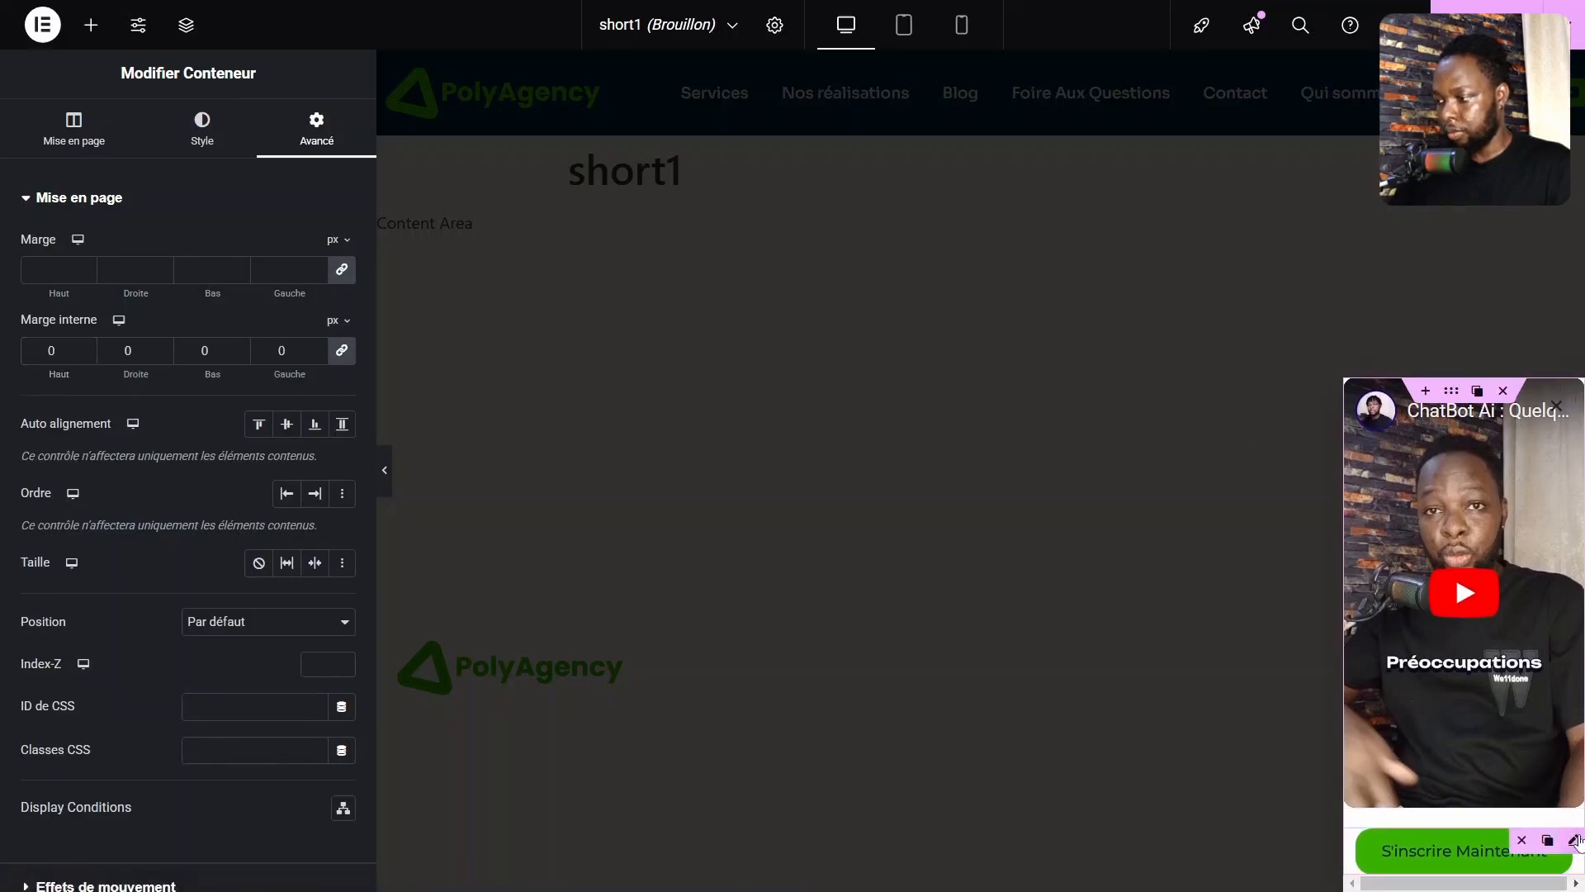
{"action": "left_click", "coordinate": [192, 150]}
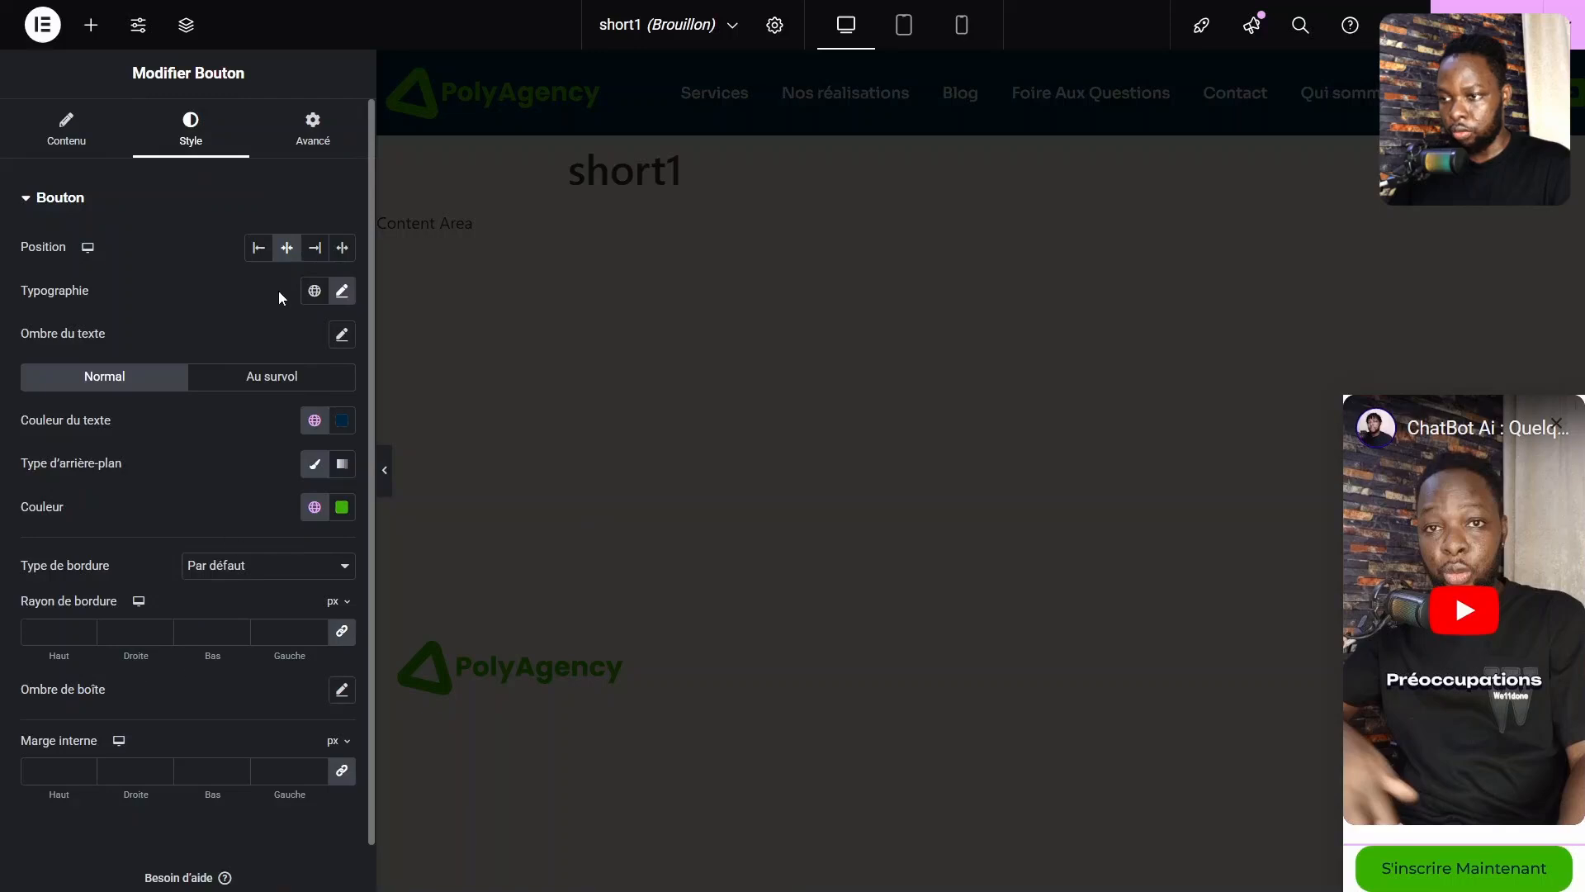
{"action": "left_click", "coordinate": [314, 130]}
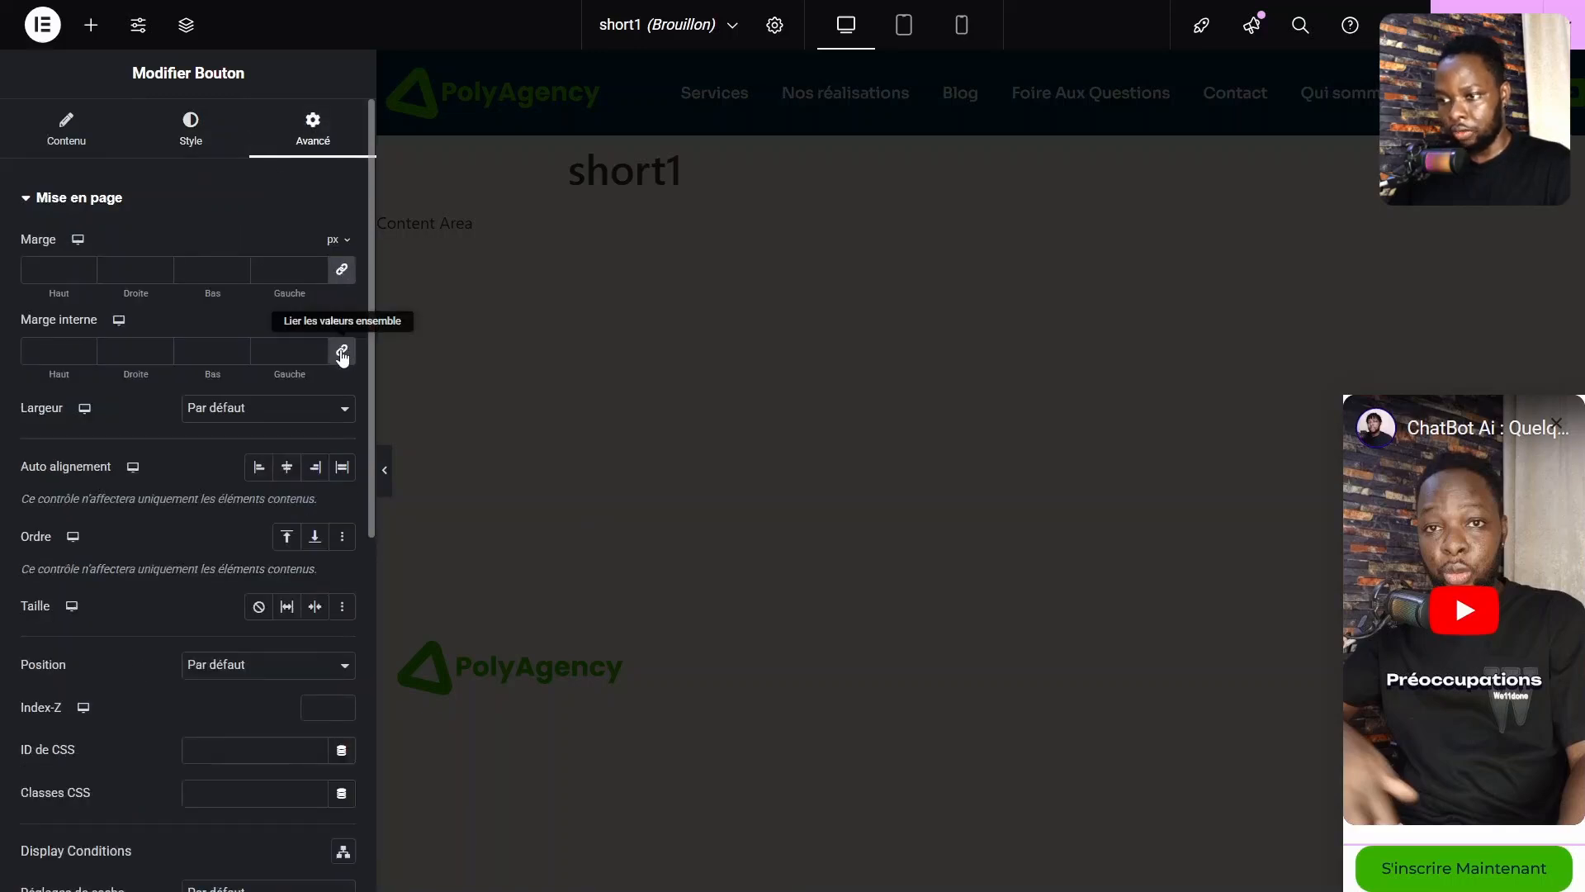
{"action": "left_click", "coordinate": [342, 352]}
{"action": "mouse_move", "coordinate": [214, 374]}
{"action": "left_mouse_down"}
{"action": "mouse_move", "coordinate": [235, 375]}
{"action": "mouse_move", "coordinate": [214, 374]}
{"action": "left_mouse_up"}
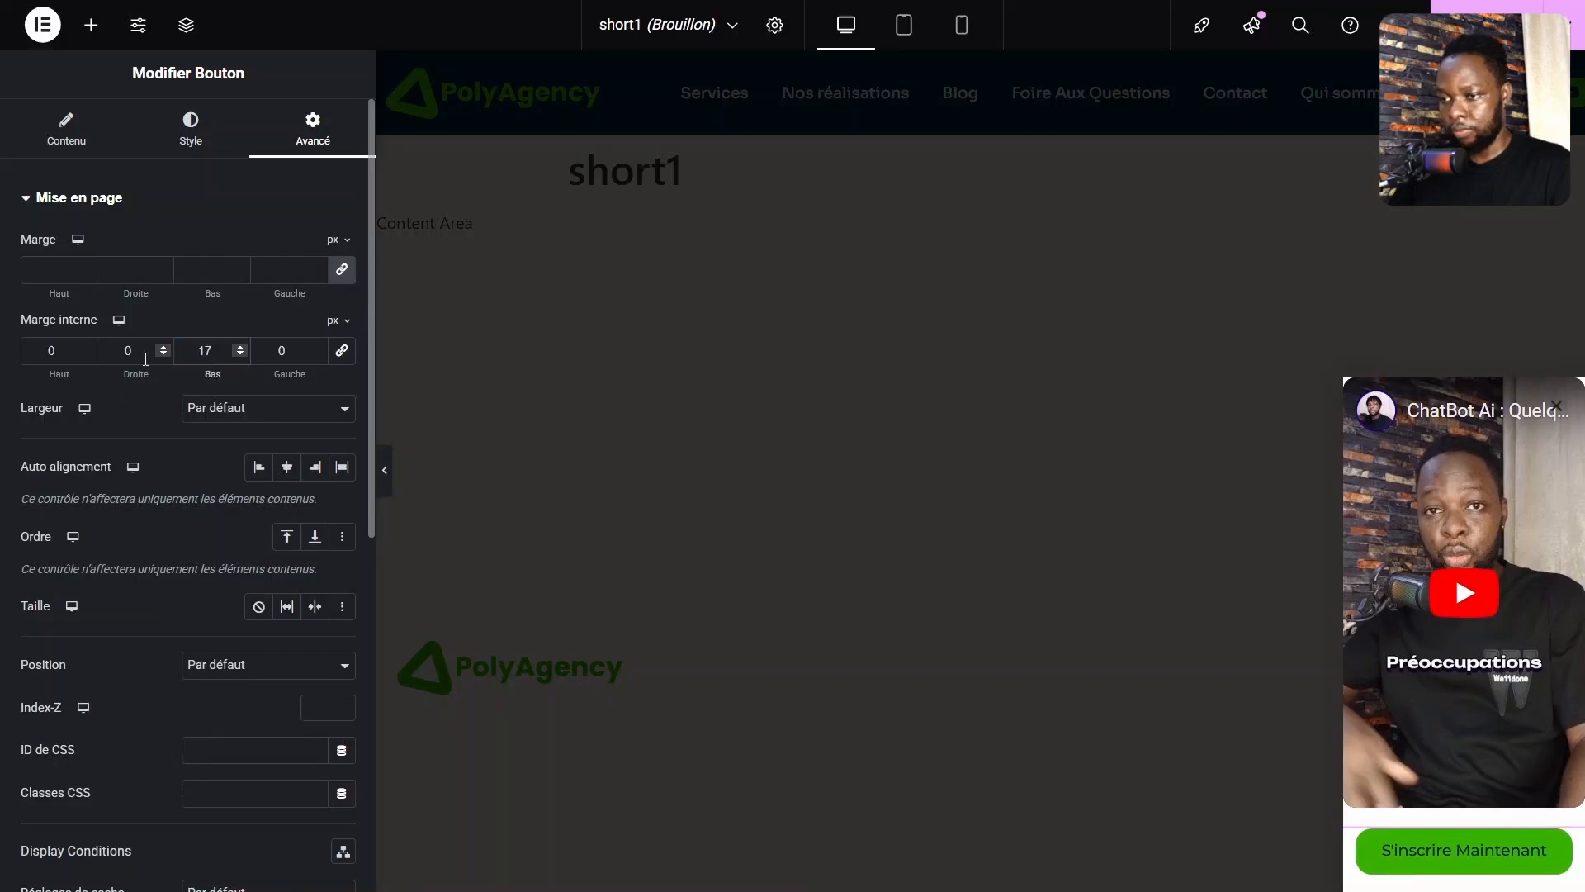
{"action": "left_click", "coordinate": [195, 202]}
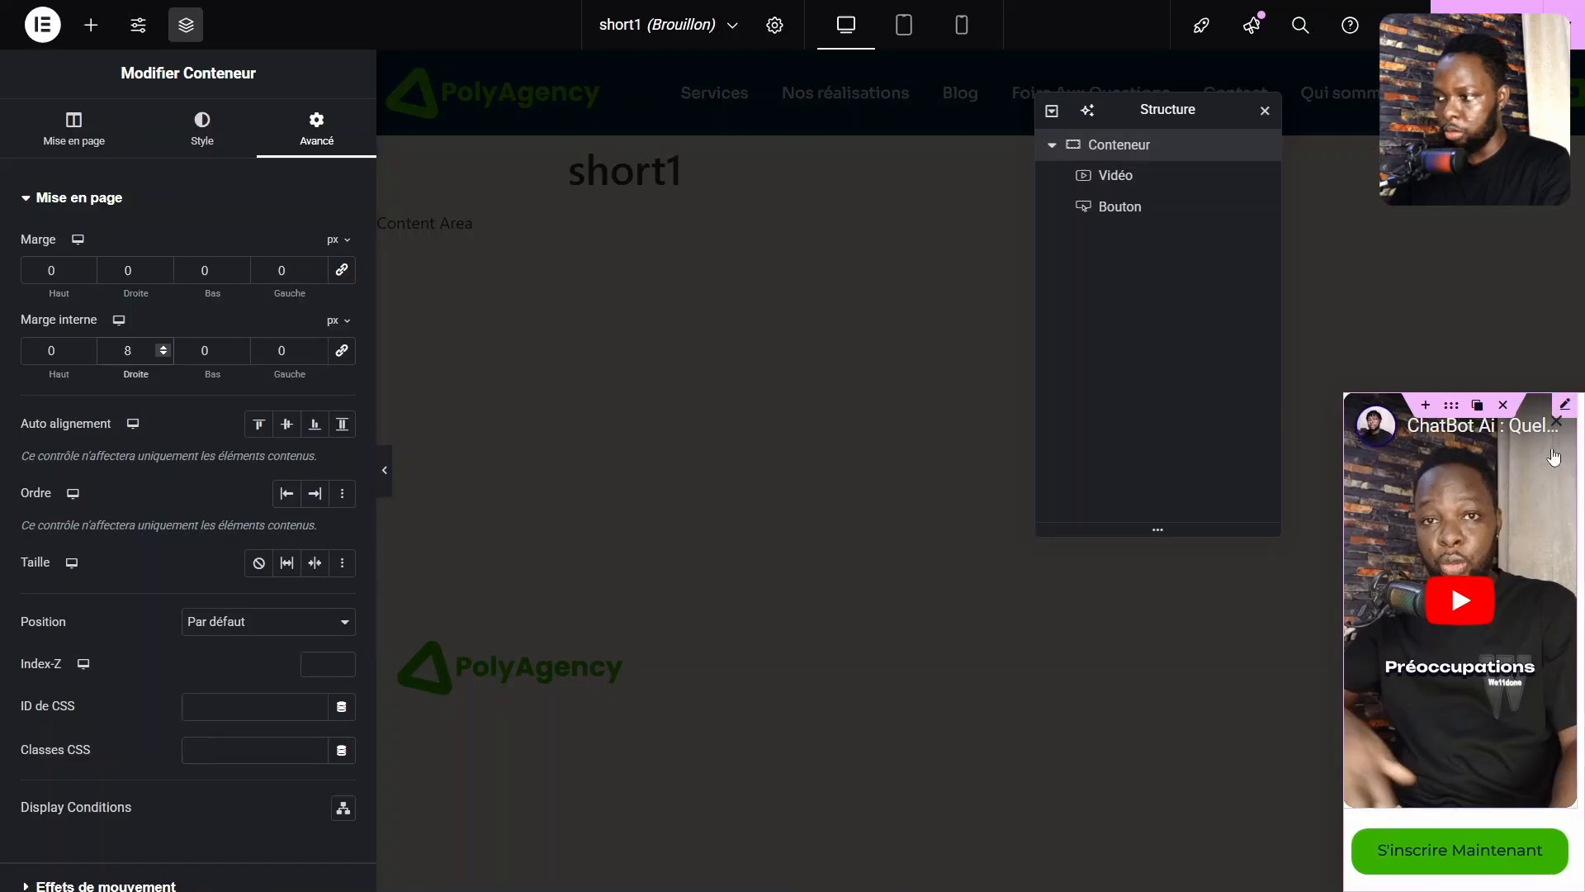
Enable autoplay for the video widget, including playback on mobile.
{"action": "left_click", "coordinate": [1559, 421]}
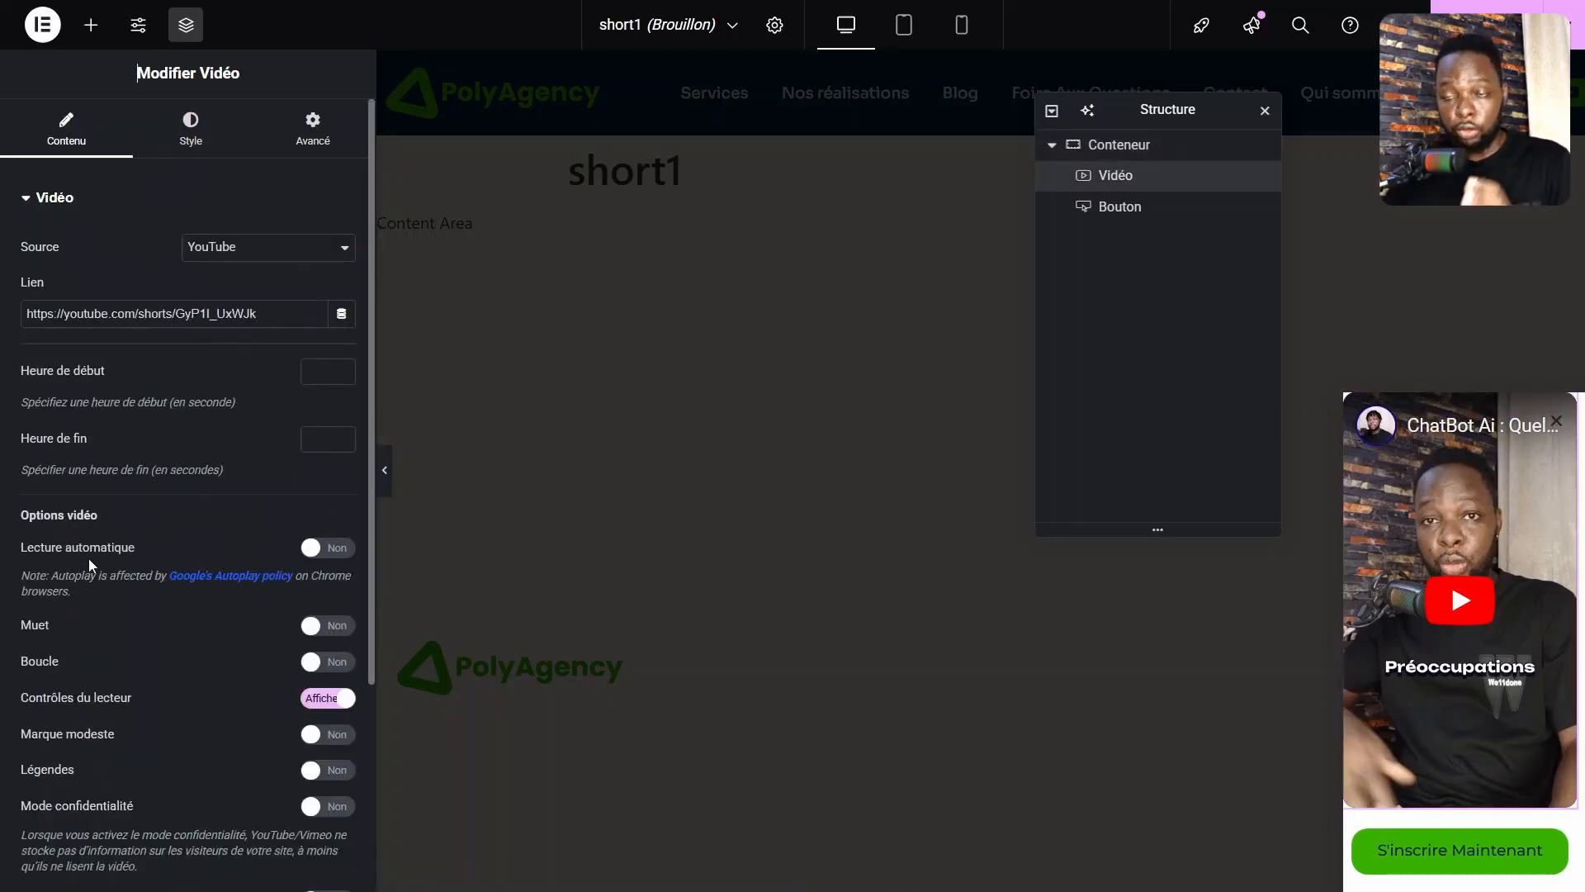
{"action": "left_click", "coordinate": [318, 554]}
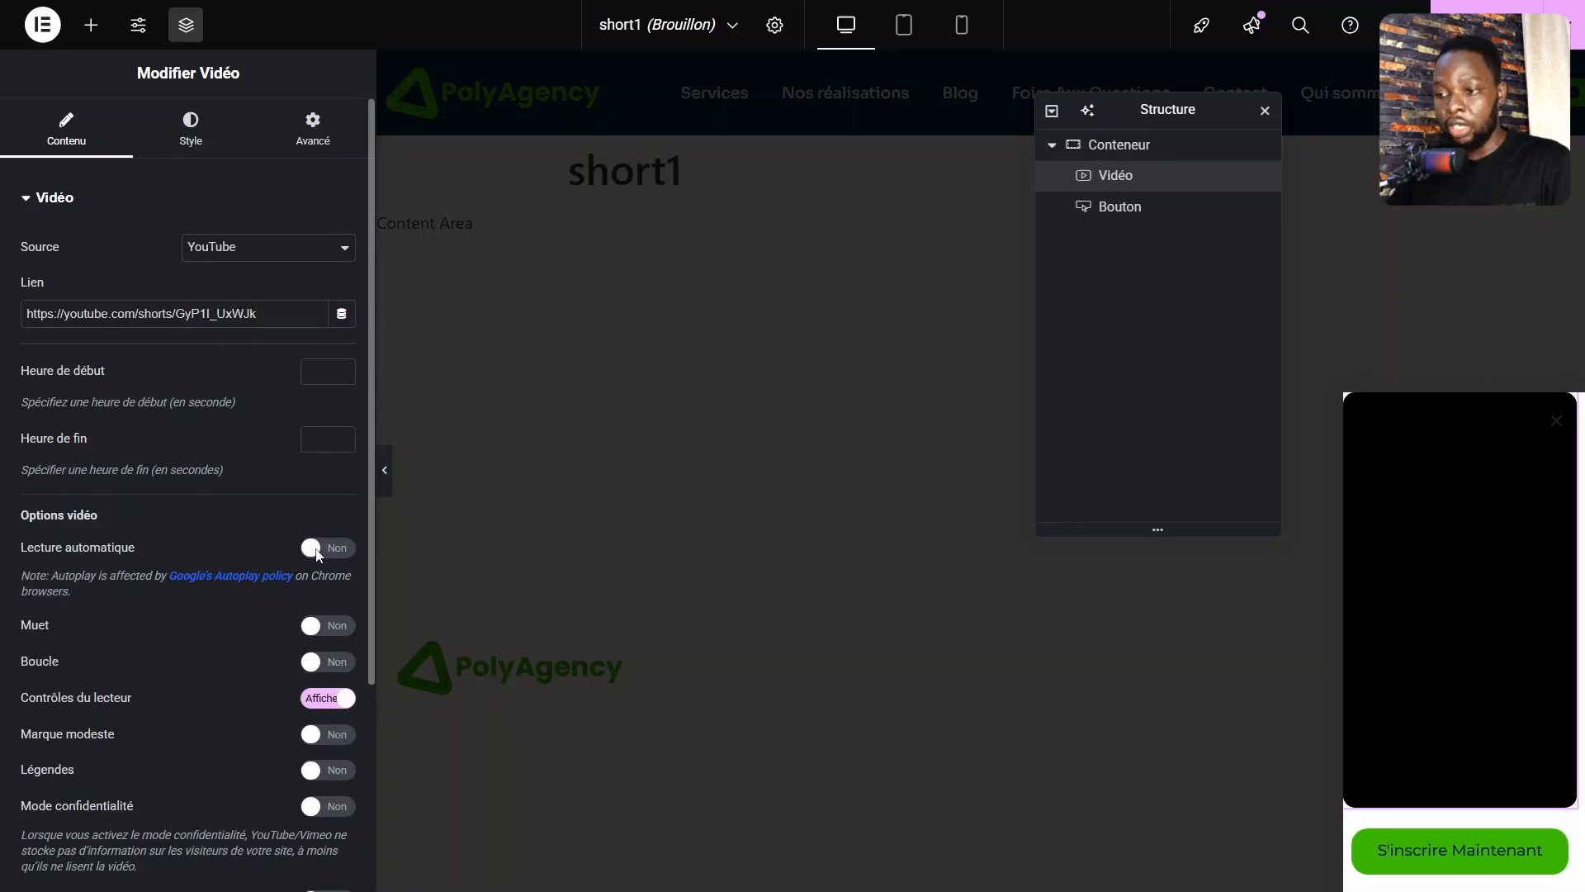
{"action": "left_click", "coordinate": [317, 558]}
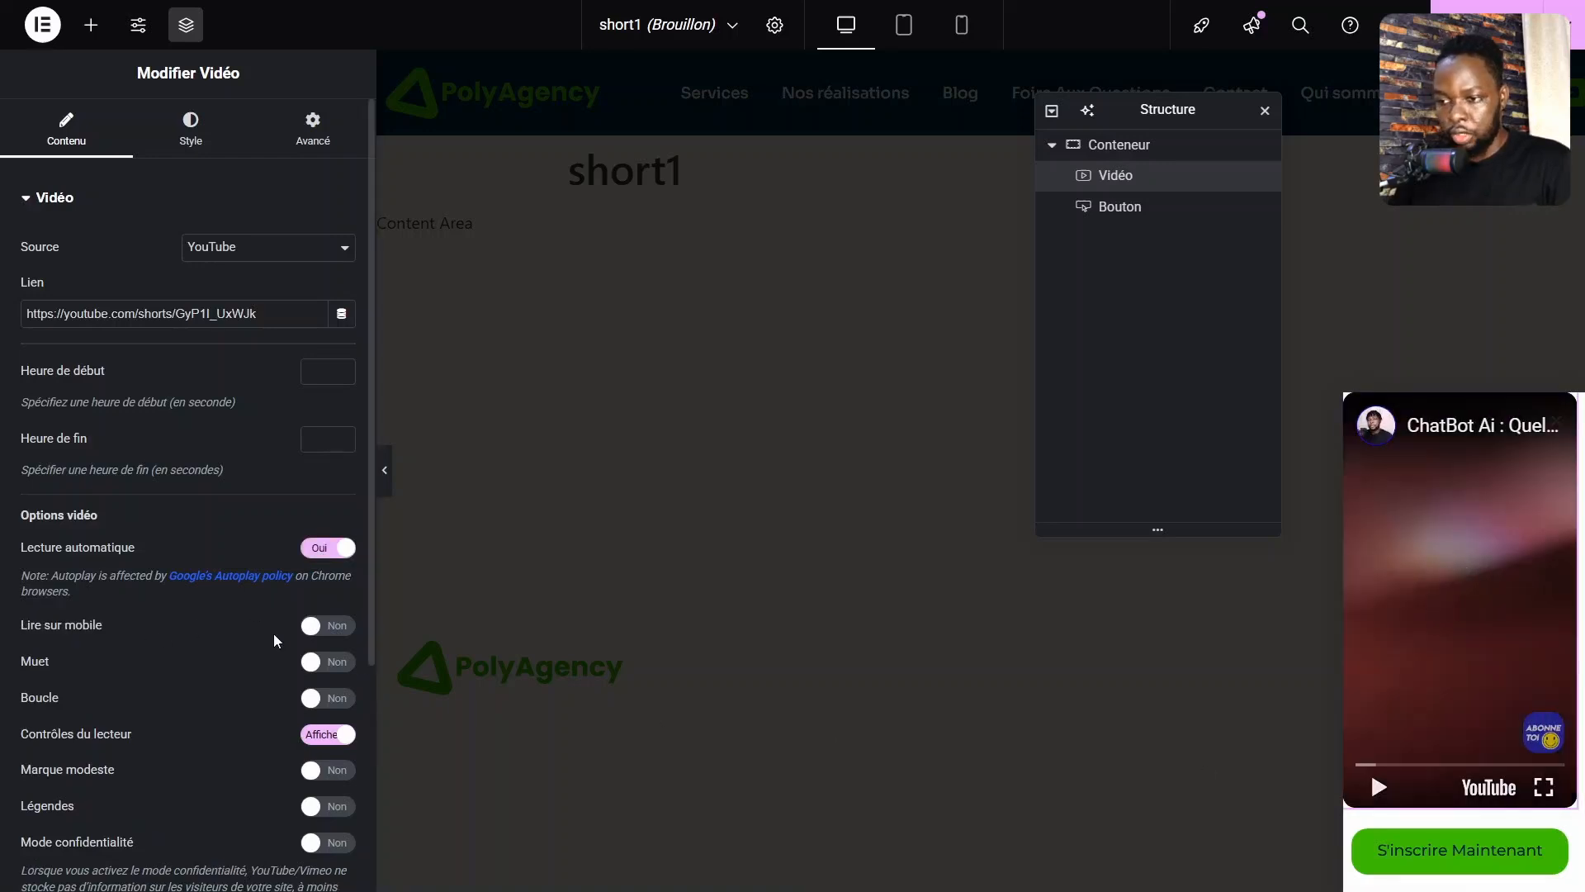
{"action": "left_click", "coordinate": [316, 626]}
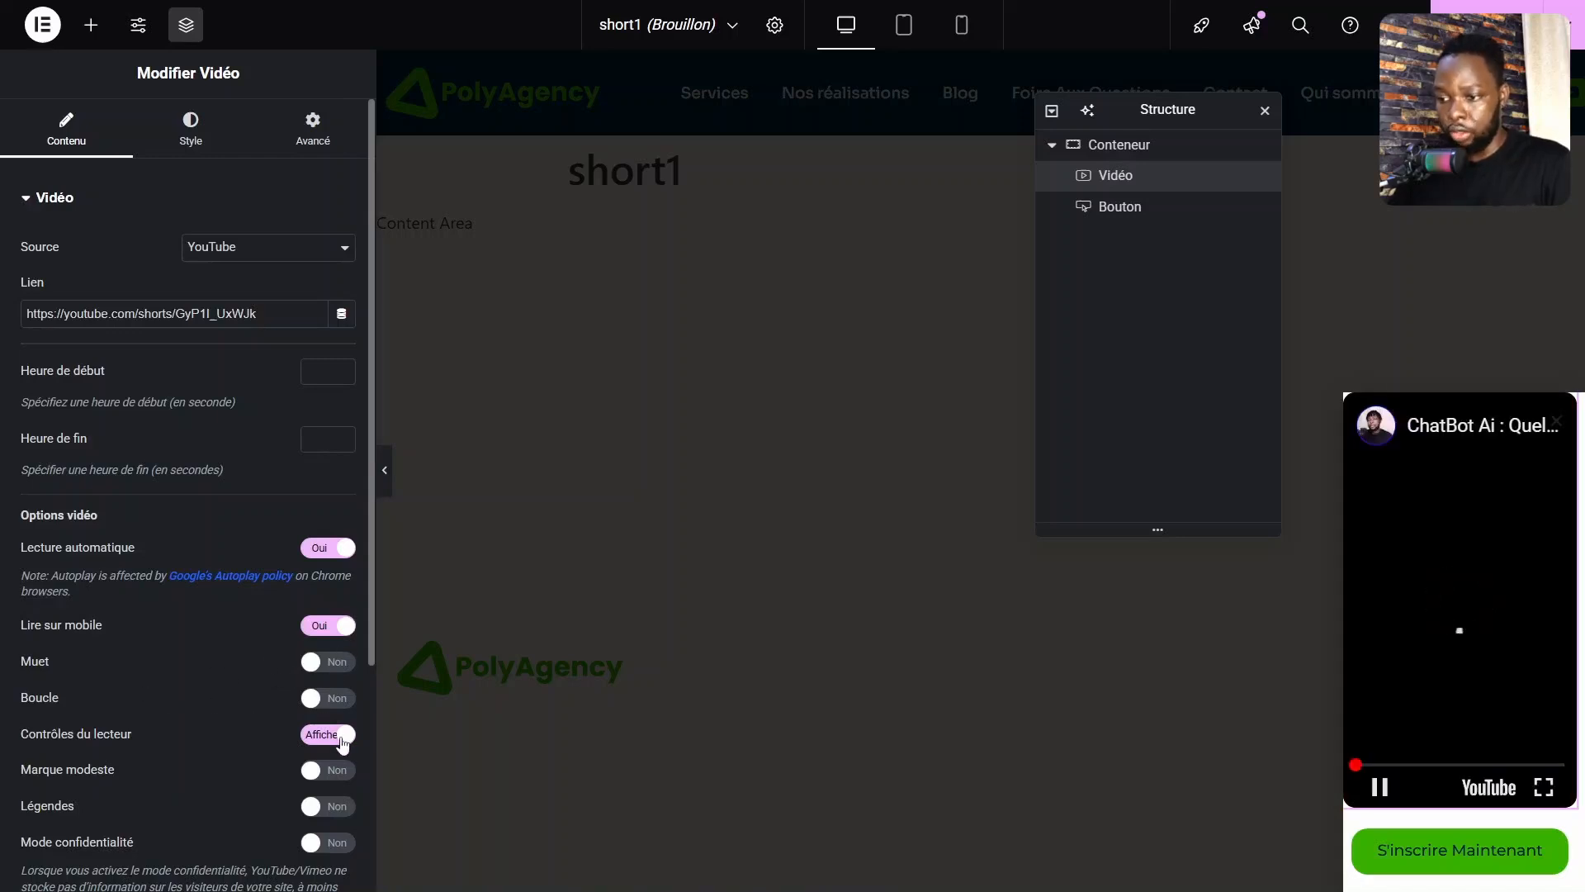
Make the video loop, hide its player controls and enable privacy mode.
{"action": "left_click", "coordinate": [325, 700]}
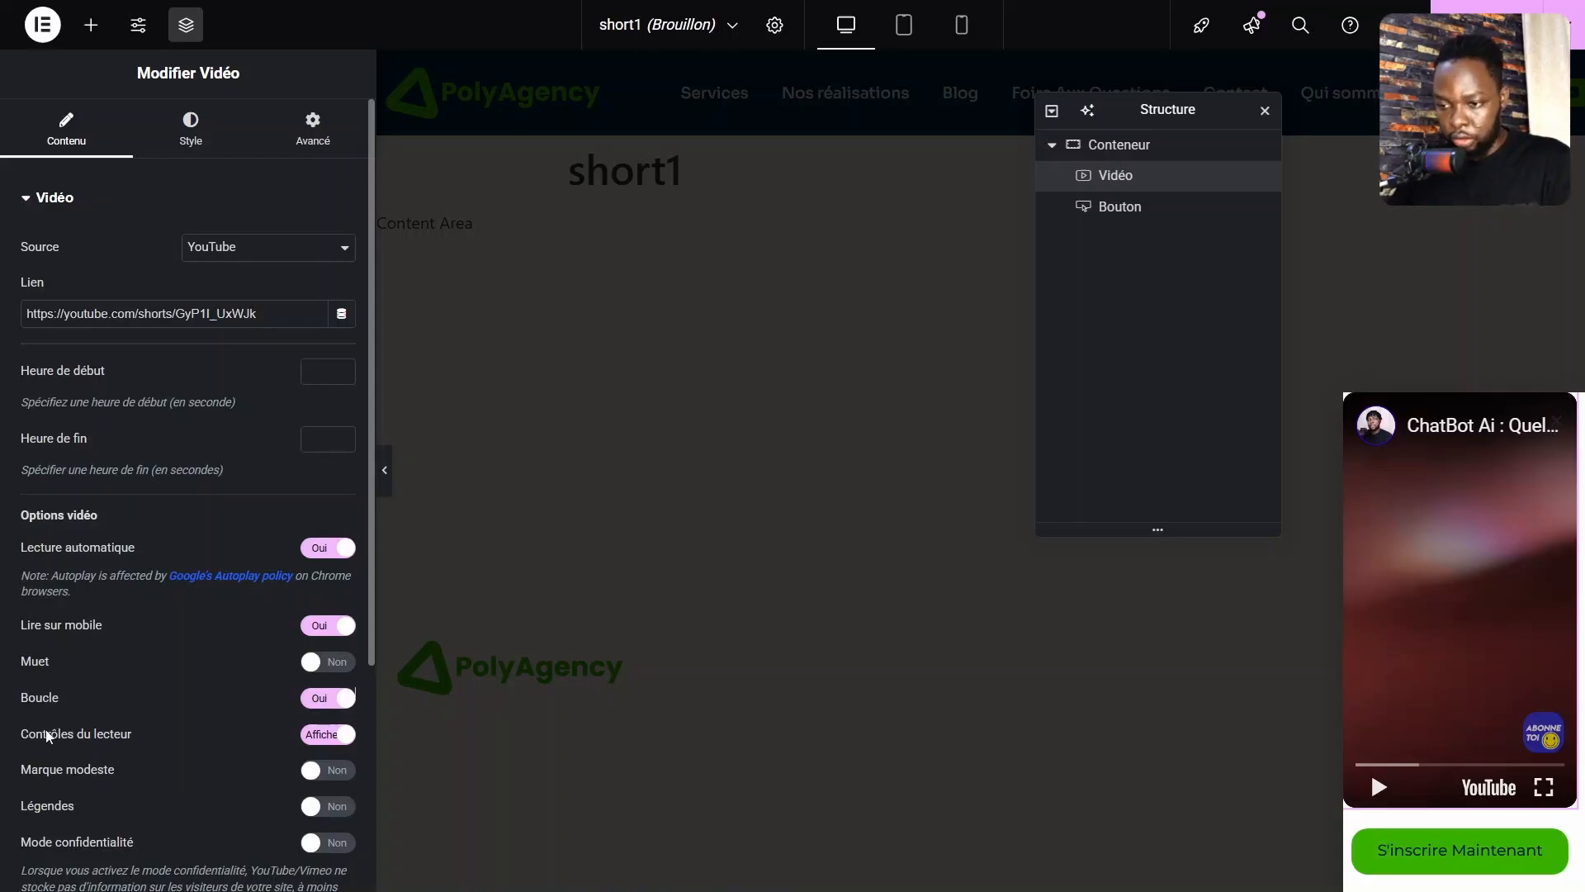
{"action": "left_click", "coordinate": [333, 735]}
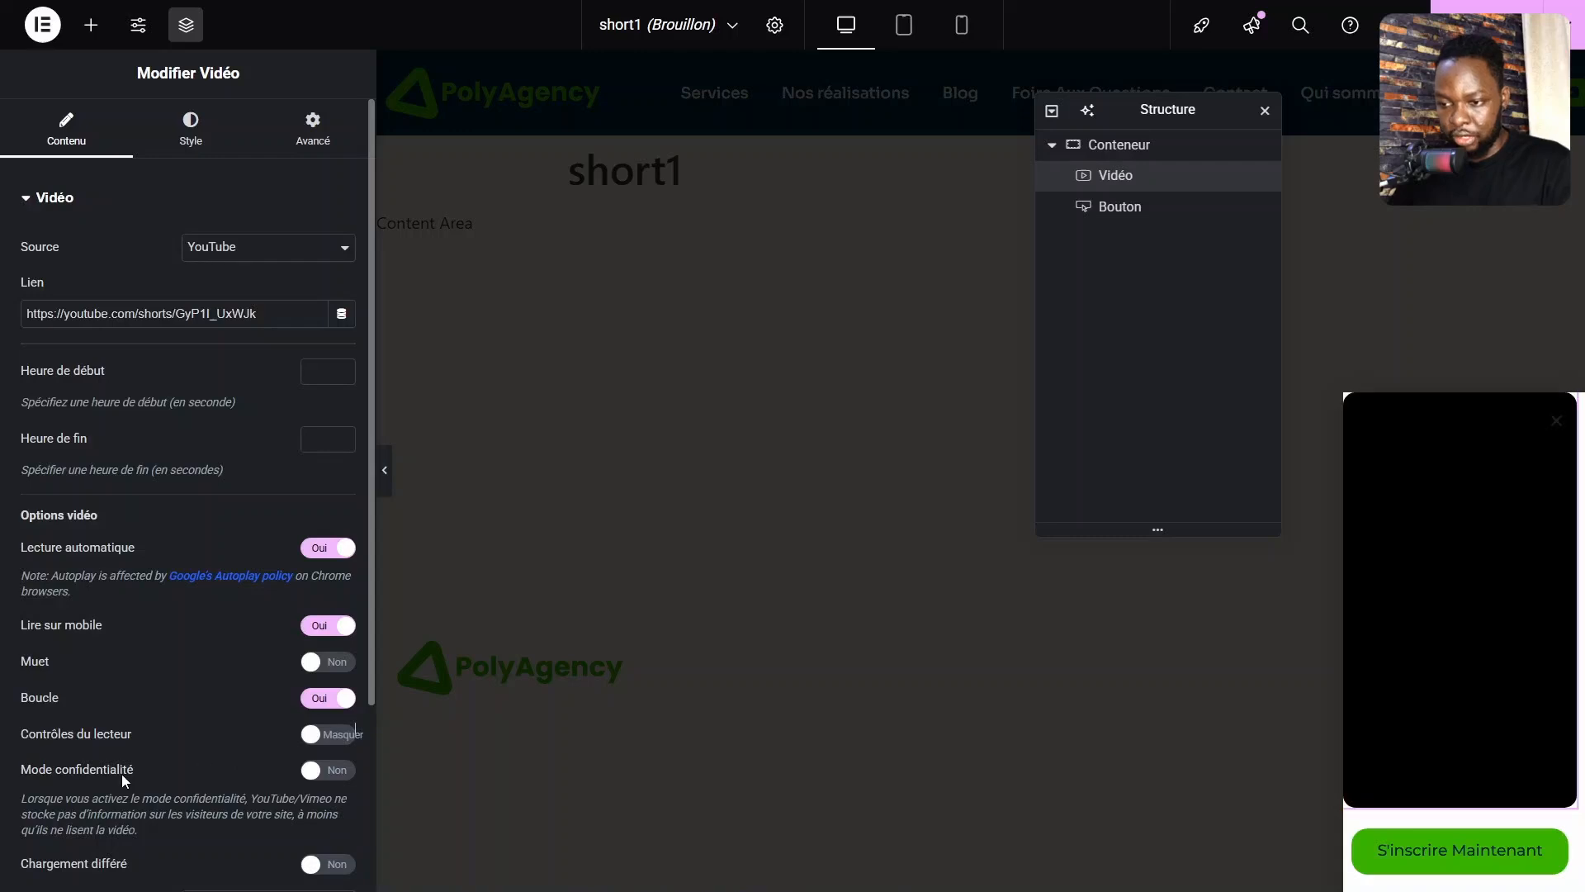
{"action": "left_click", "coordinate": [327, 760]}
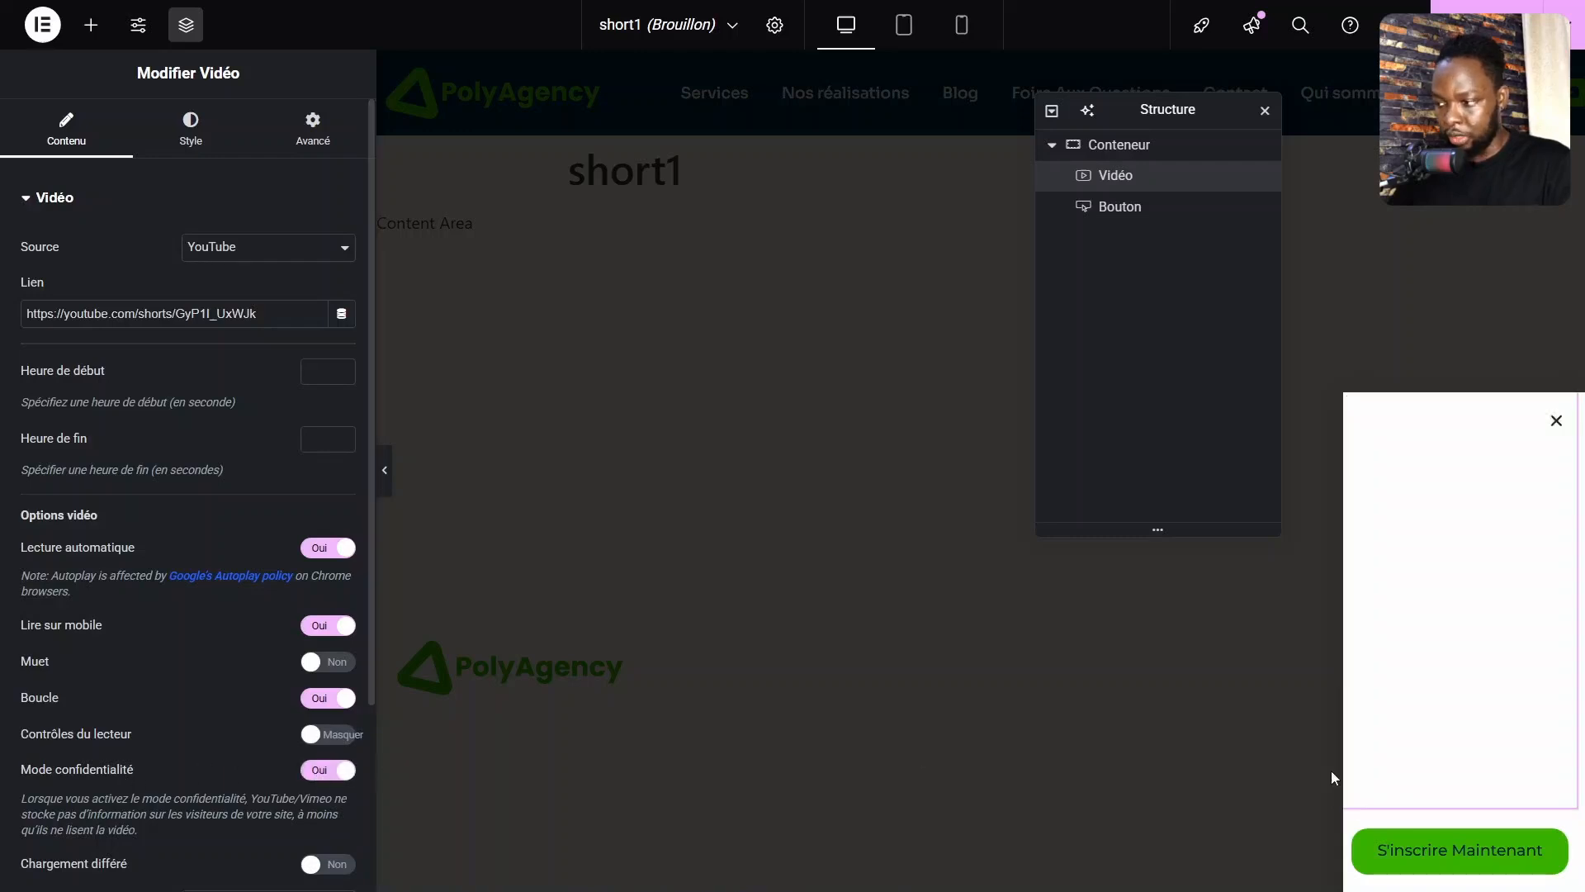
Enable lazy loading for the video and choose the current video's channel for suggested videos.
{"action": "scroll", "coordinate": [38, 621], "scroll_direction": "down", "scroll_amount": 3}
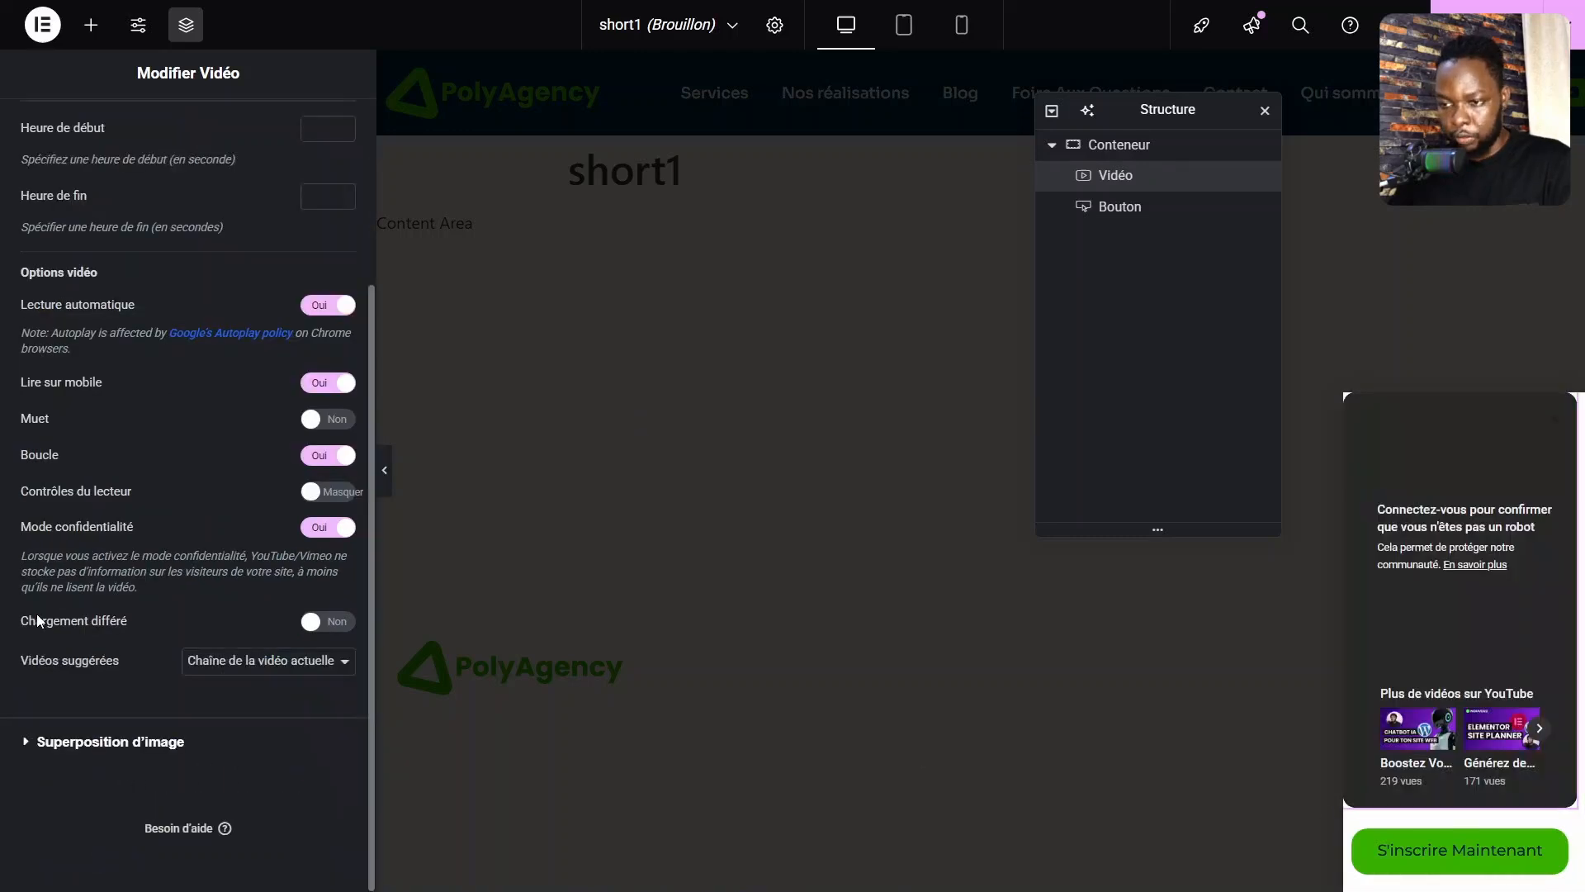
{"action": "left_click", "coordinate": [332, 627]}
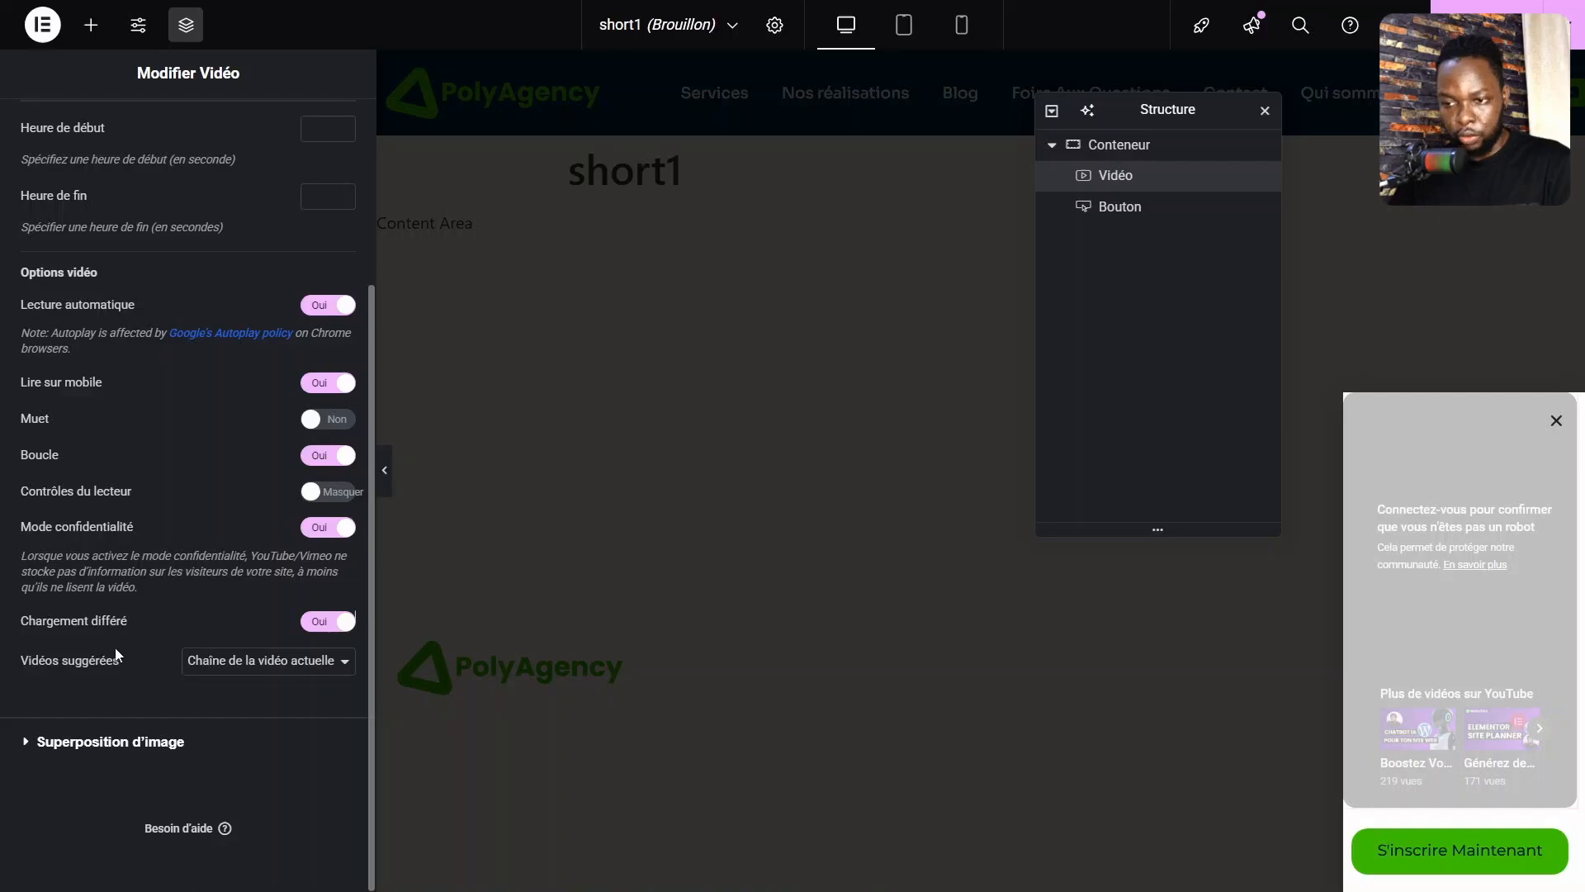
{"action": "left_click", "coordinate": [206, 665]}
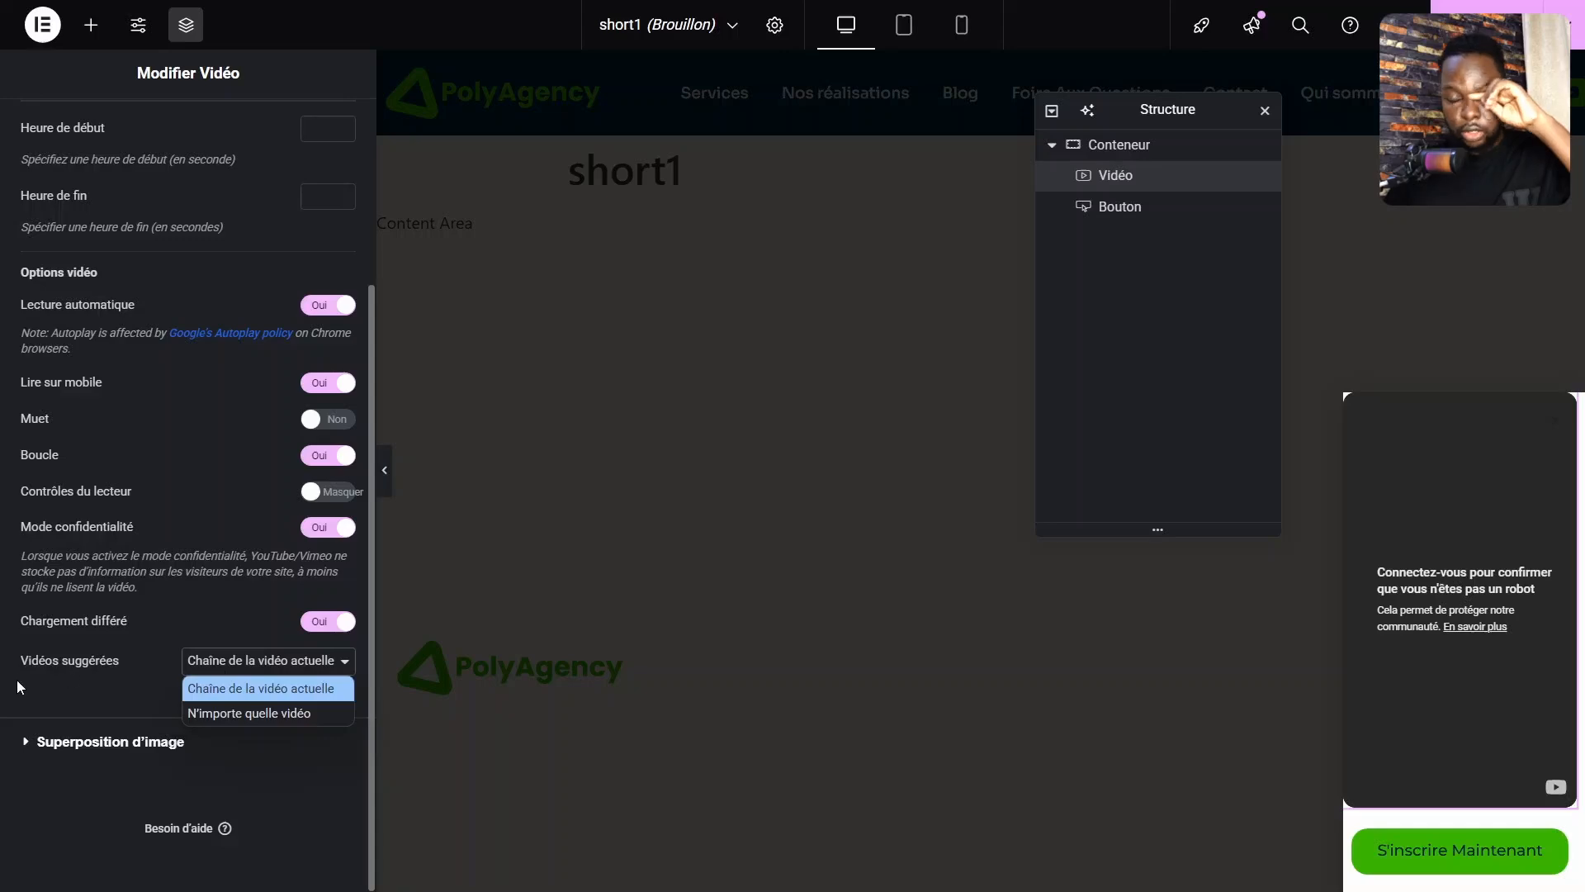
{"action": "left_click", "coordinate": [279, 683]}
{"action": "scroll", "coordinate": [131, 737], "scroll_direction": "up", "scroll_amount": 3}
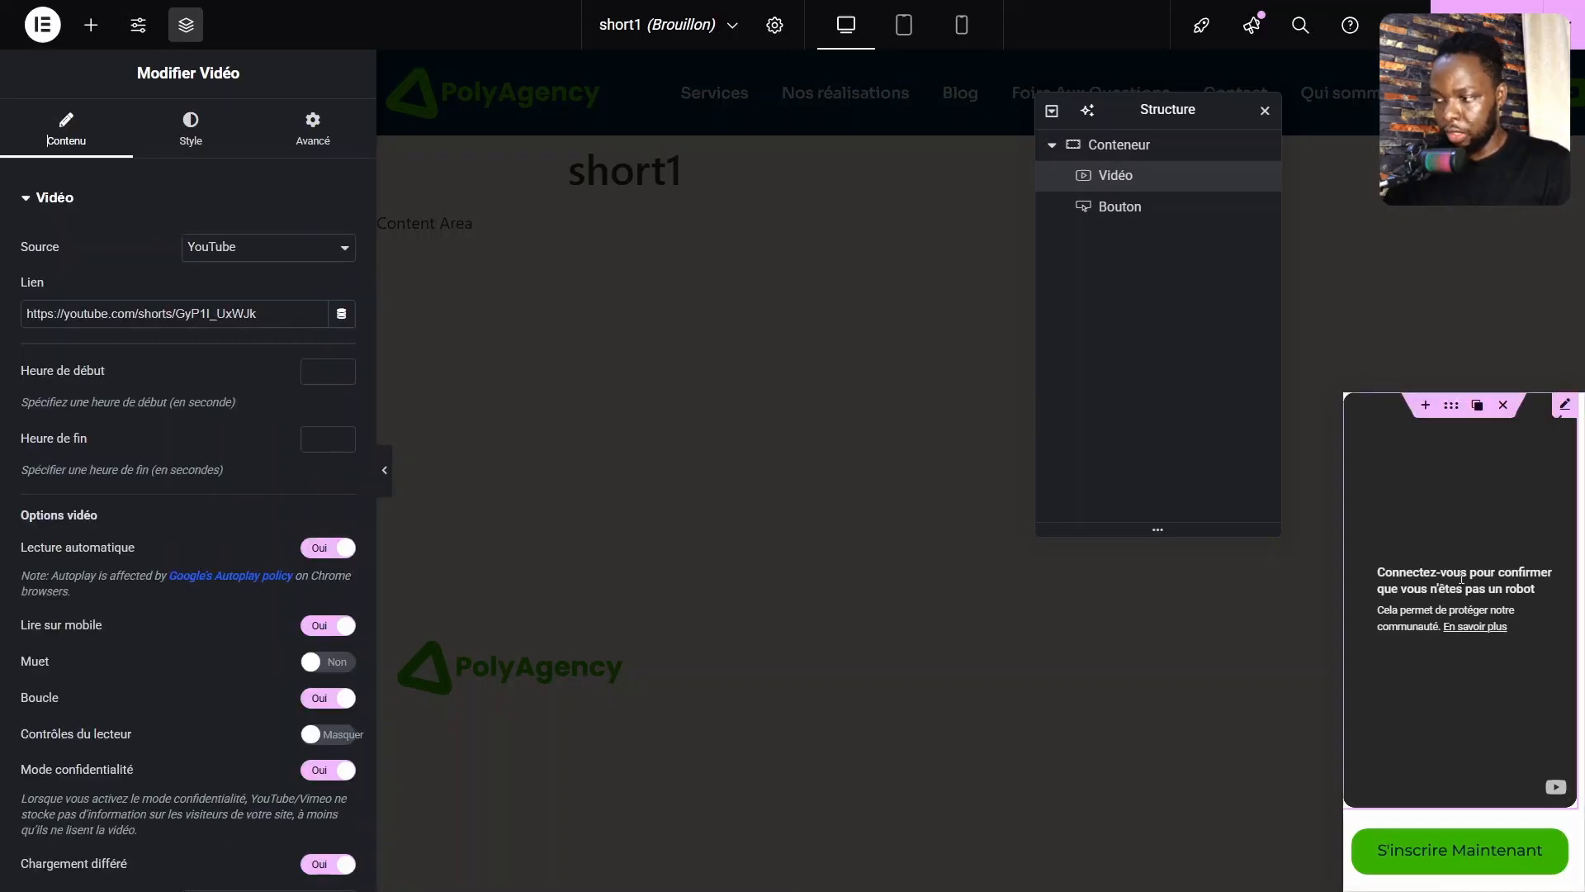
Publish the popup, saving the publish settings without adding any display condition.
{"action": "left_click", "coordinate": [1486, 25]}
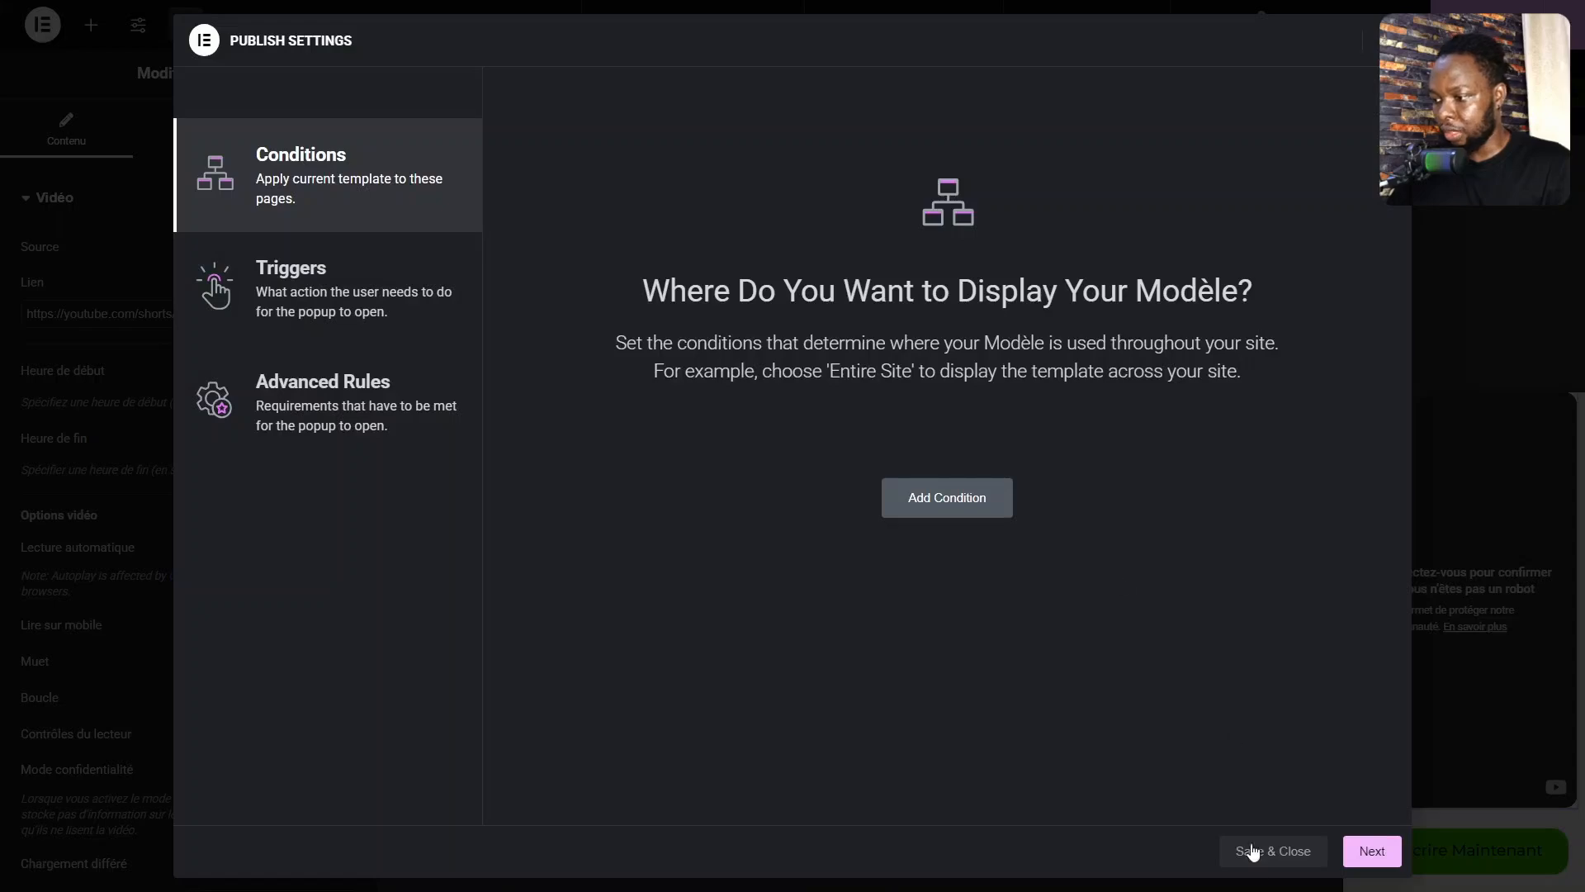
{"action": "left_click", "coordinate": [1265, 861]}
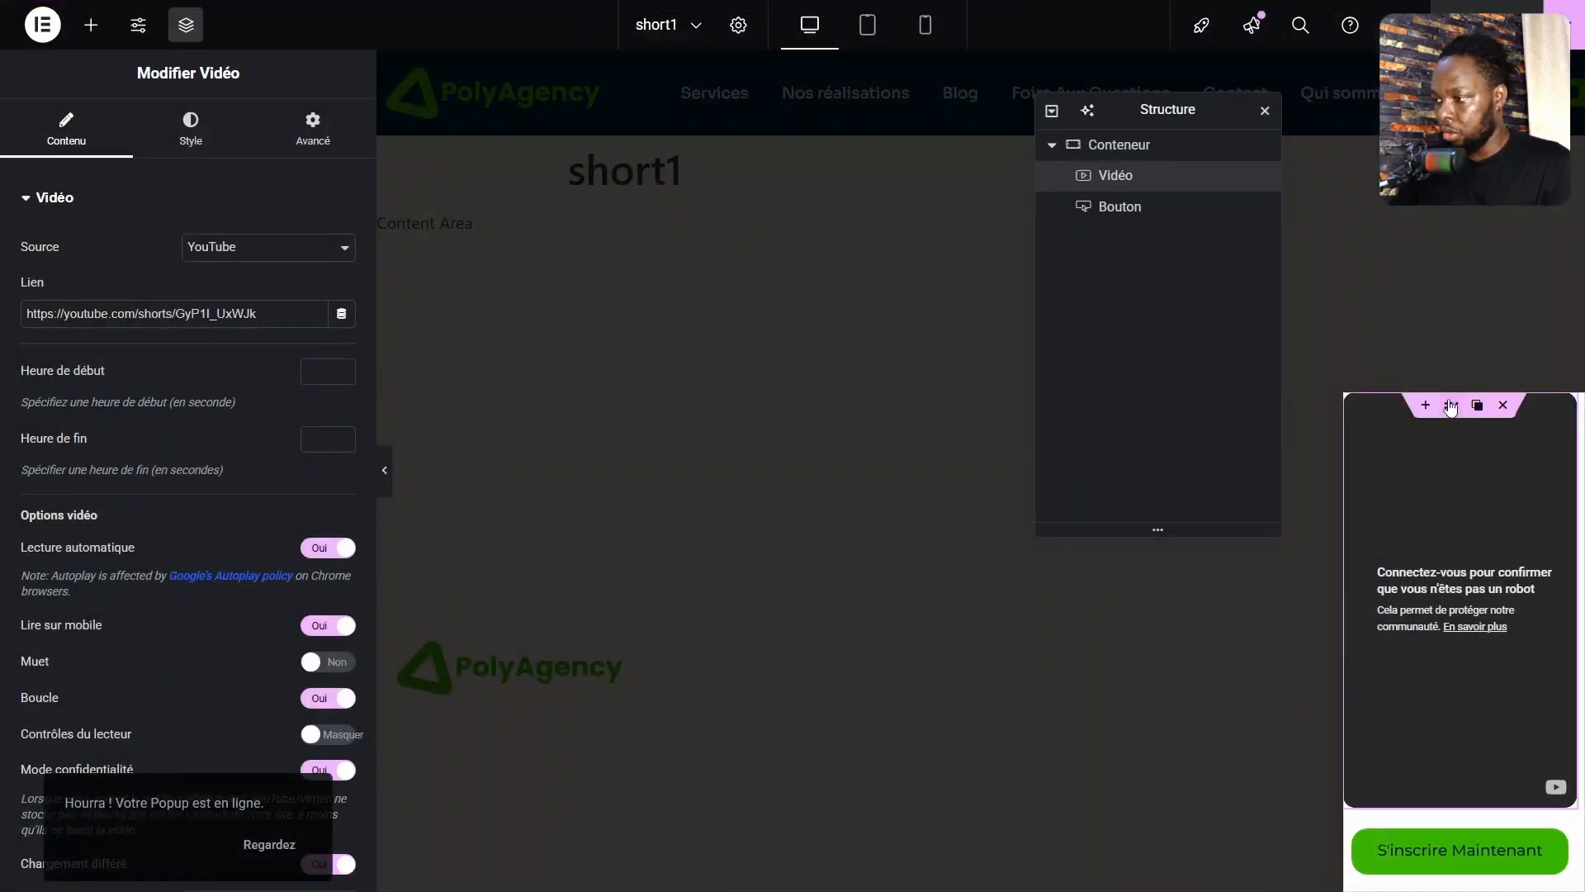
Give the container holding the video and button a classic background with a fully transparent colour.
{"action": "left_click", "coordinate": [1451, 405]}
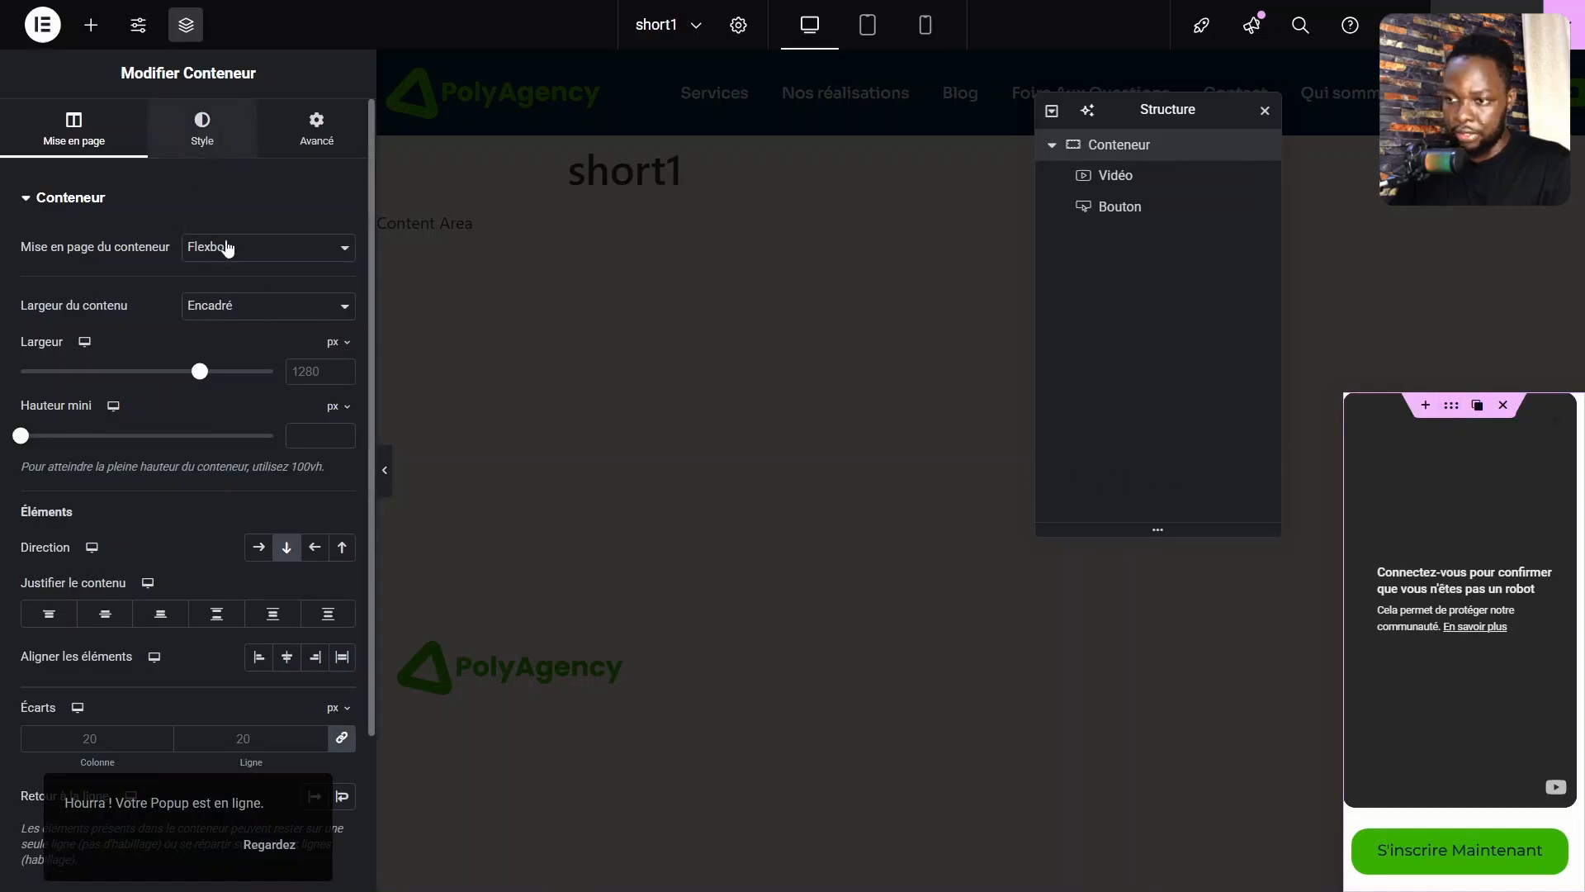
{"action": "left_click", "coordinate": [202, 130]}
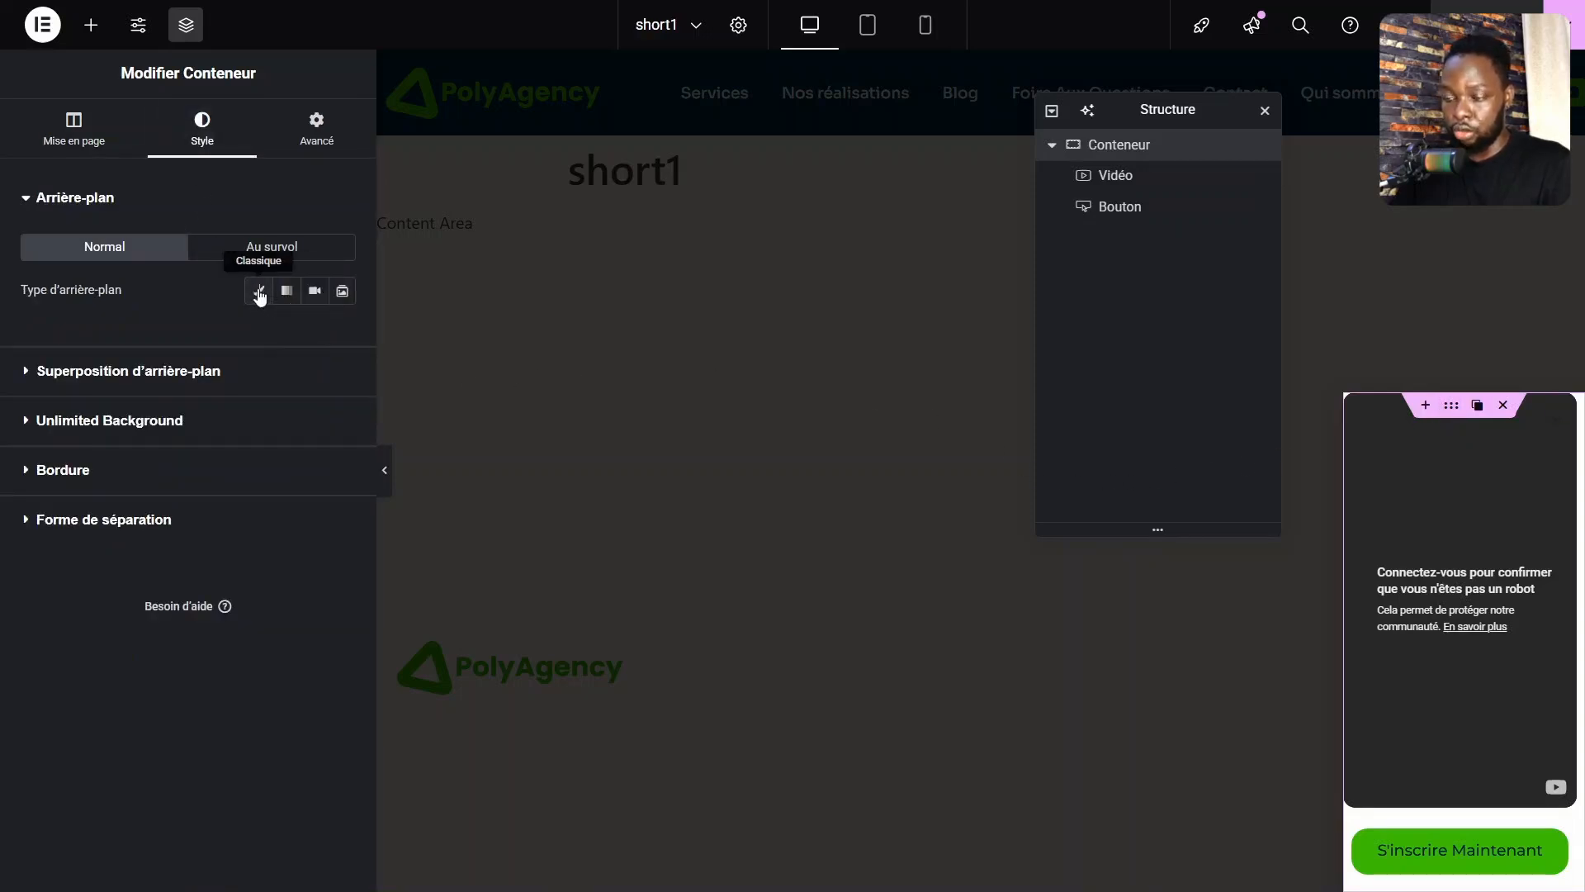
{"action": "left_click", "coordinate": [258, 289]}
{"action": "left_click", "coordinate": [343, 335]}
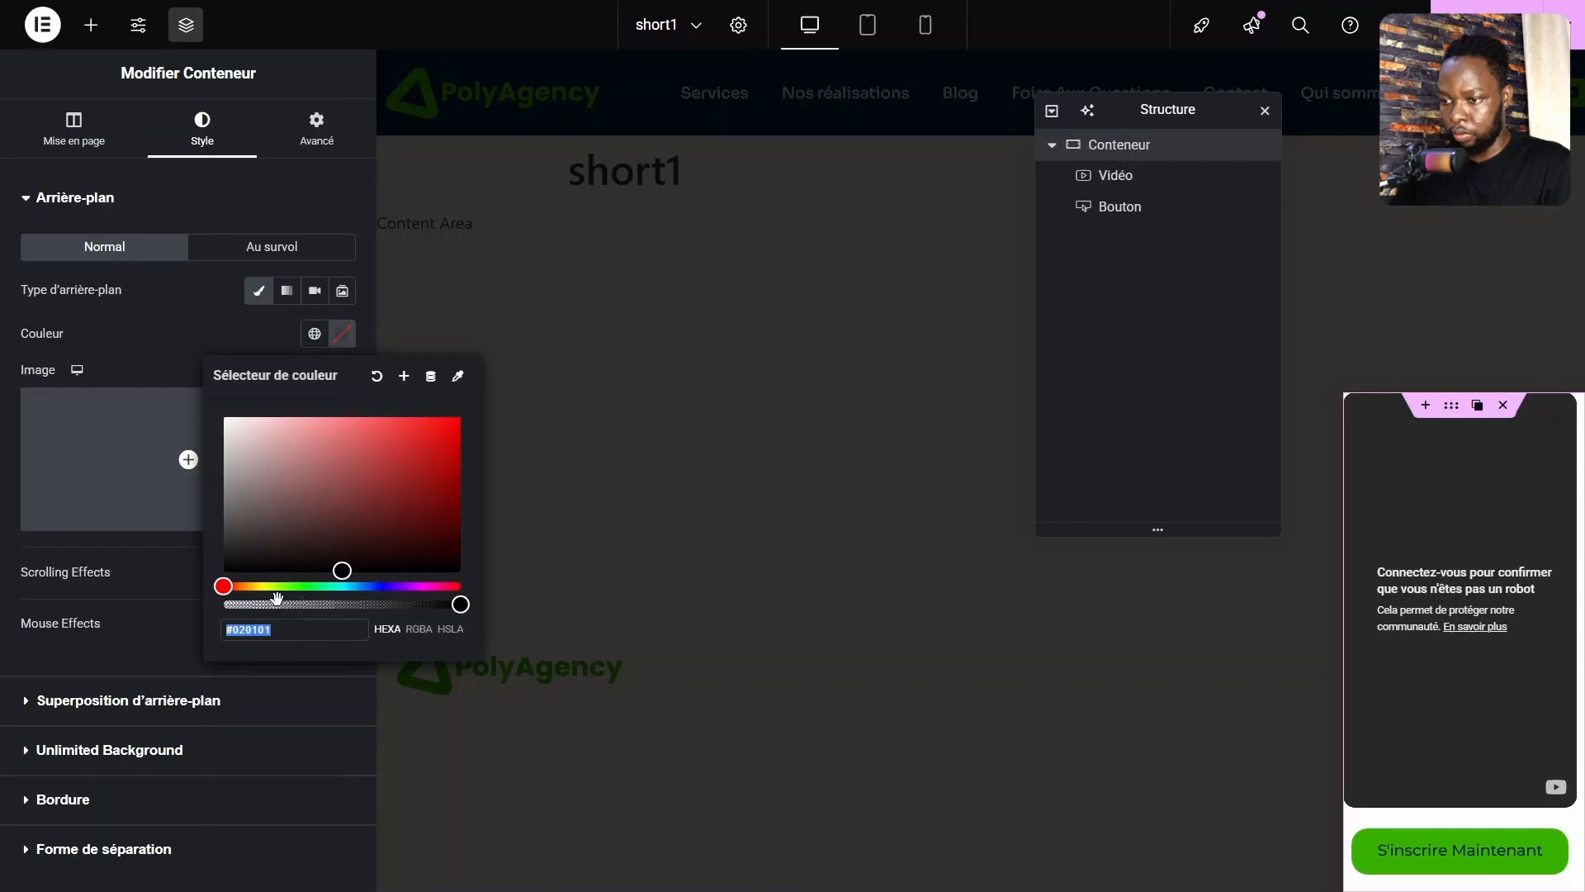
{"action": "left_click_drag", "start_coordinate": [256, 608], "coordinate": [152, 588]}
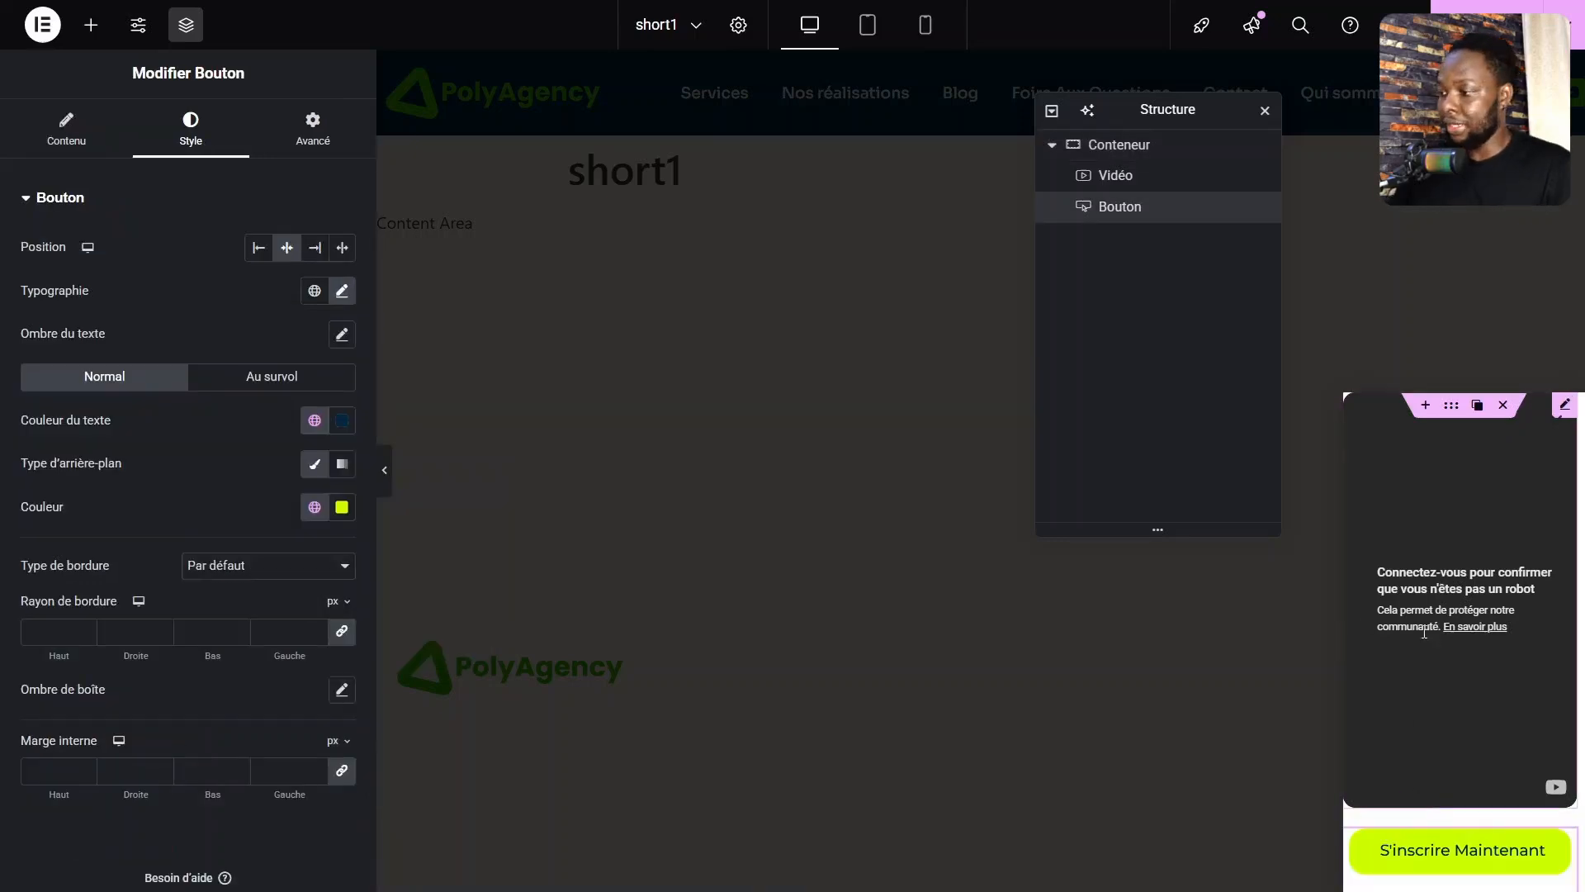
Give the popup itself a classic background in fully transparent #02010100 and reset its box shadow to the default.
{"action": "left_click", "coordinate": [738, 25]}
{"action": "left_click", "coordinate": [173, 136]}
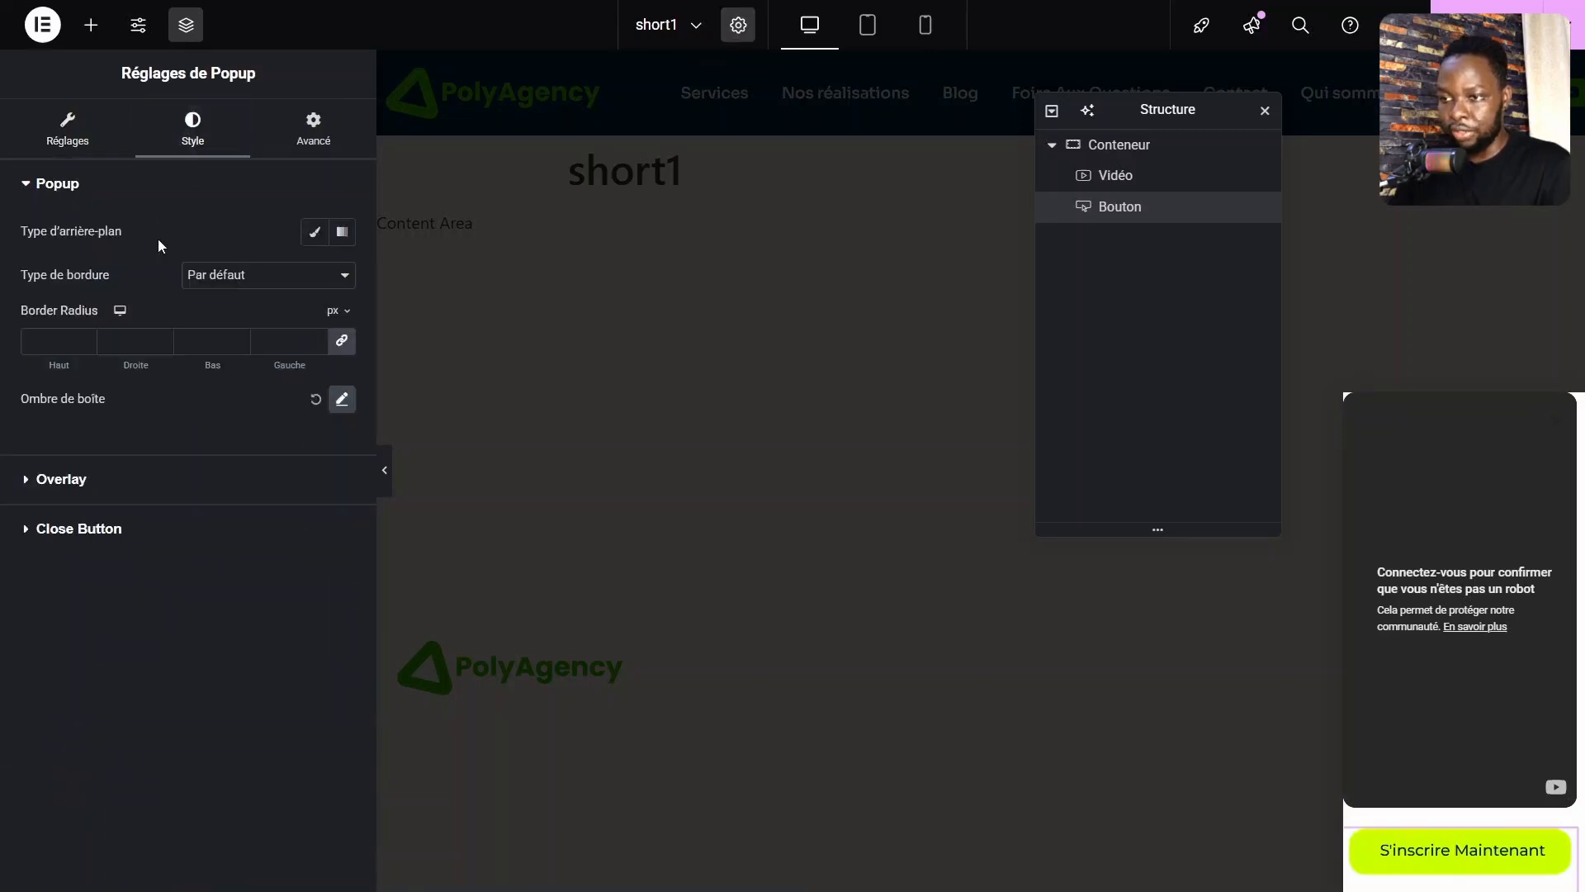
{"action": "left_click", "coordinate": [314, 232]}
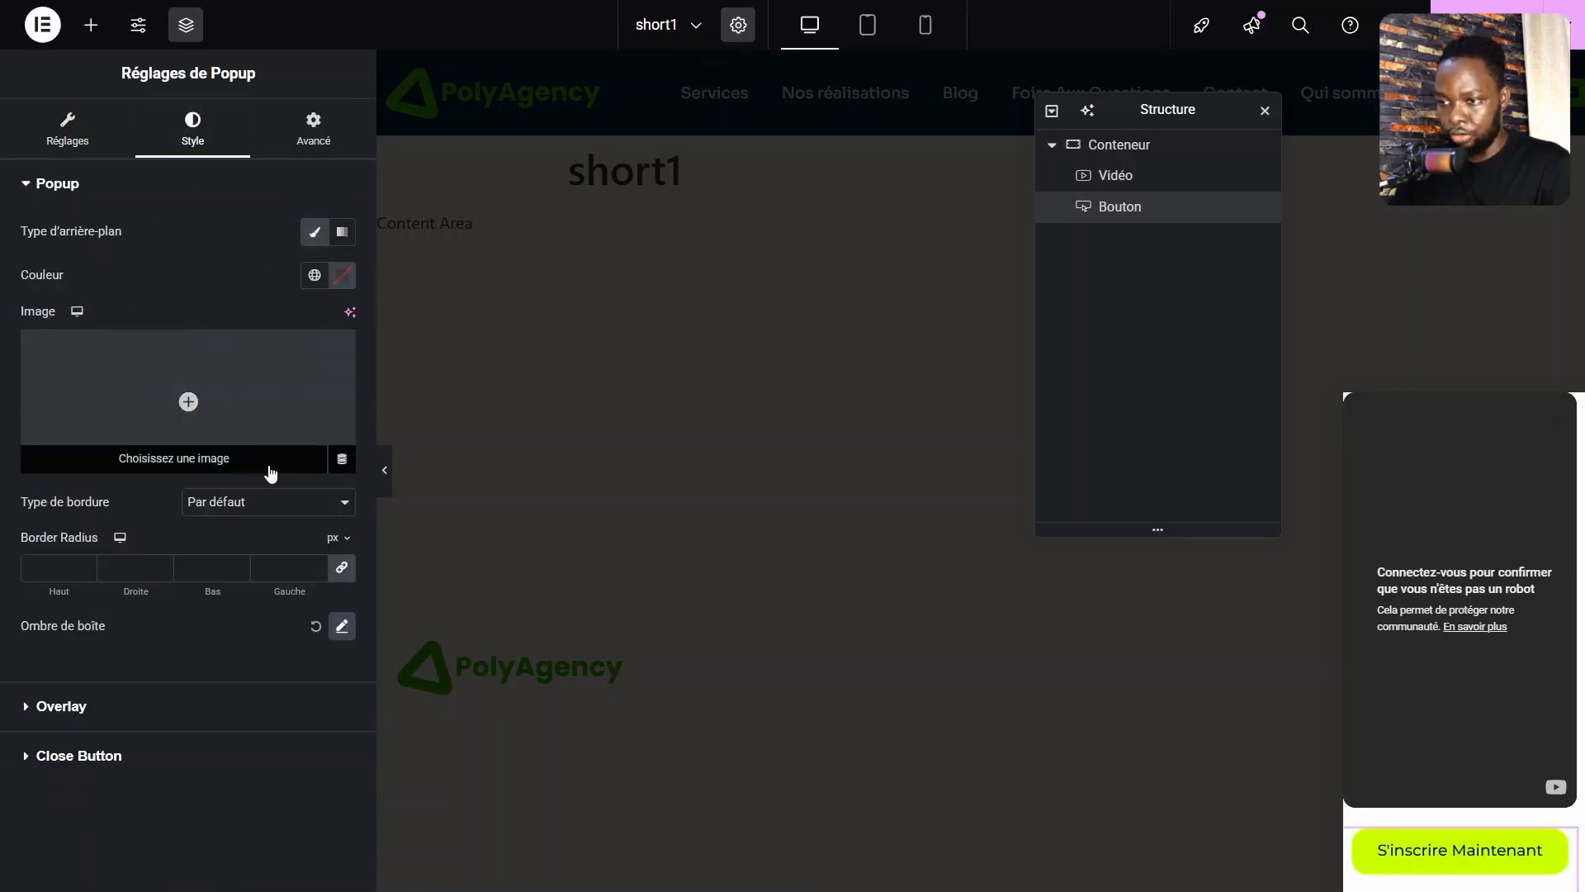
{"action": "left_click", "coordinate": [346, 277]}
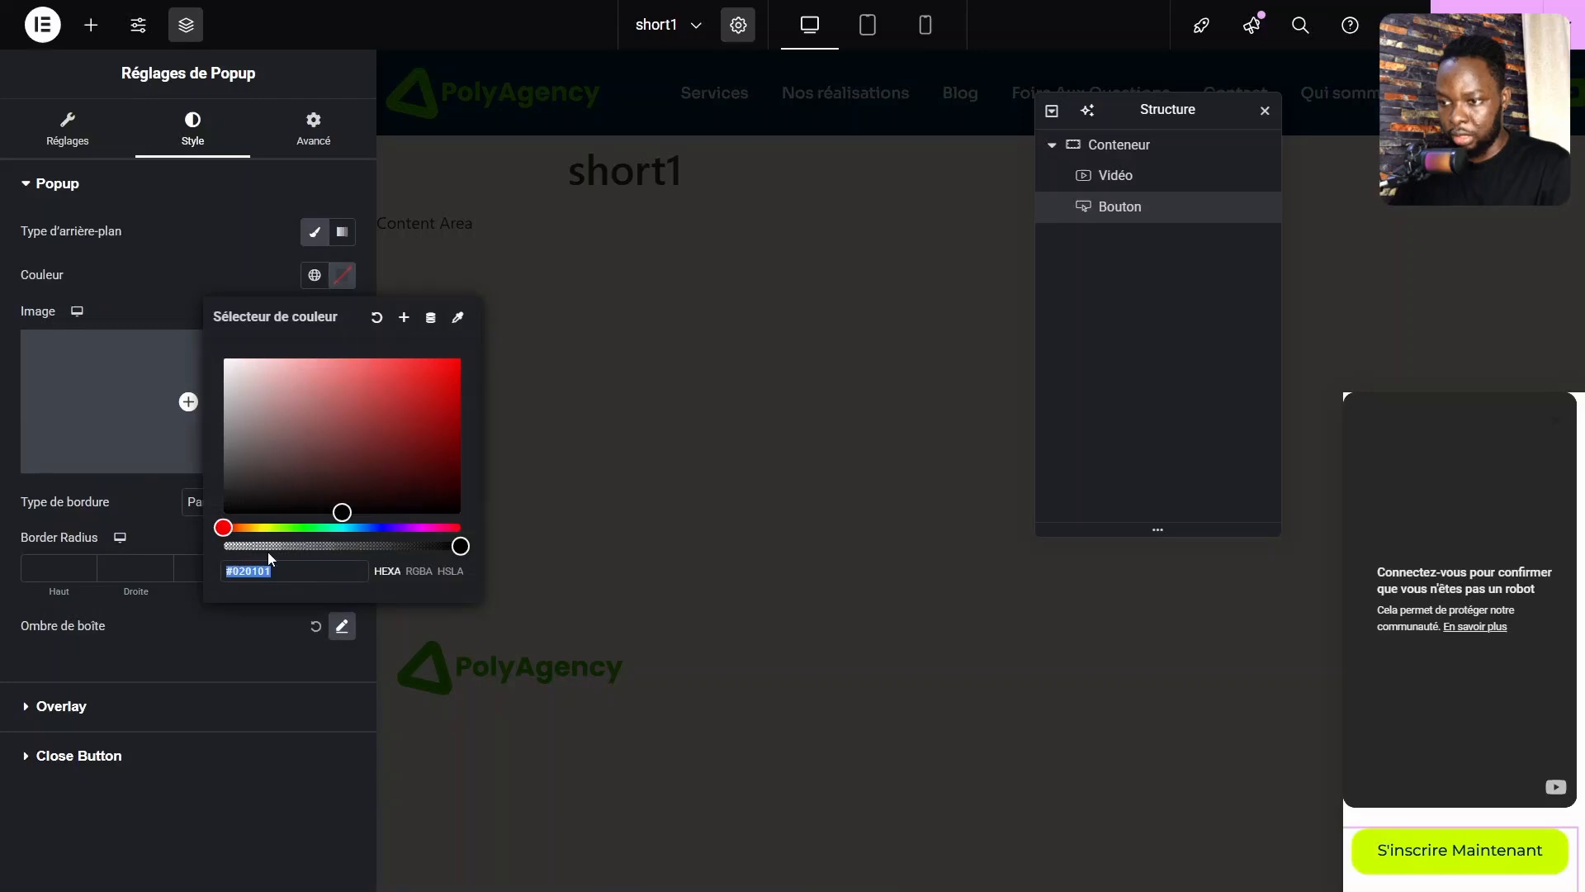
{"action": "left_click_drag", "start_coordinate": [265, 546], "coordinate": [172, 543]}
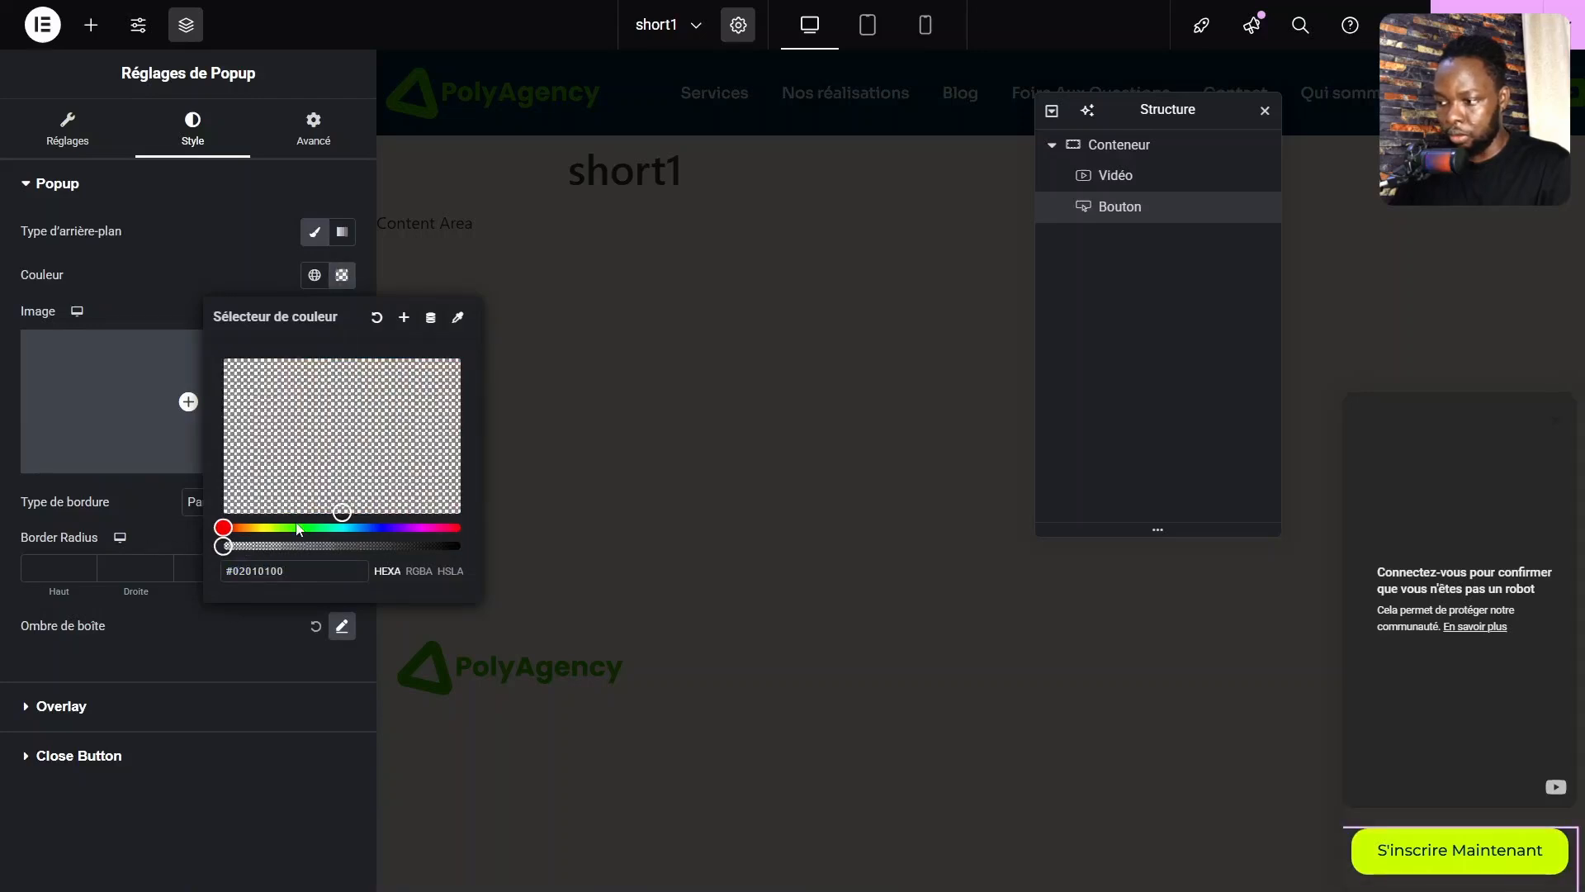
{"action": "left_click", "coordinate": [185, 267]}
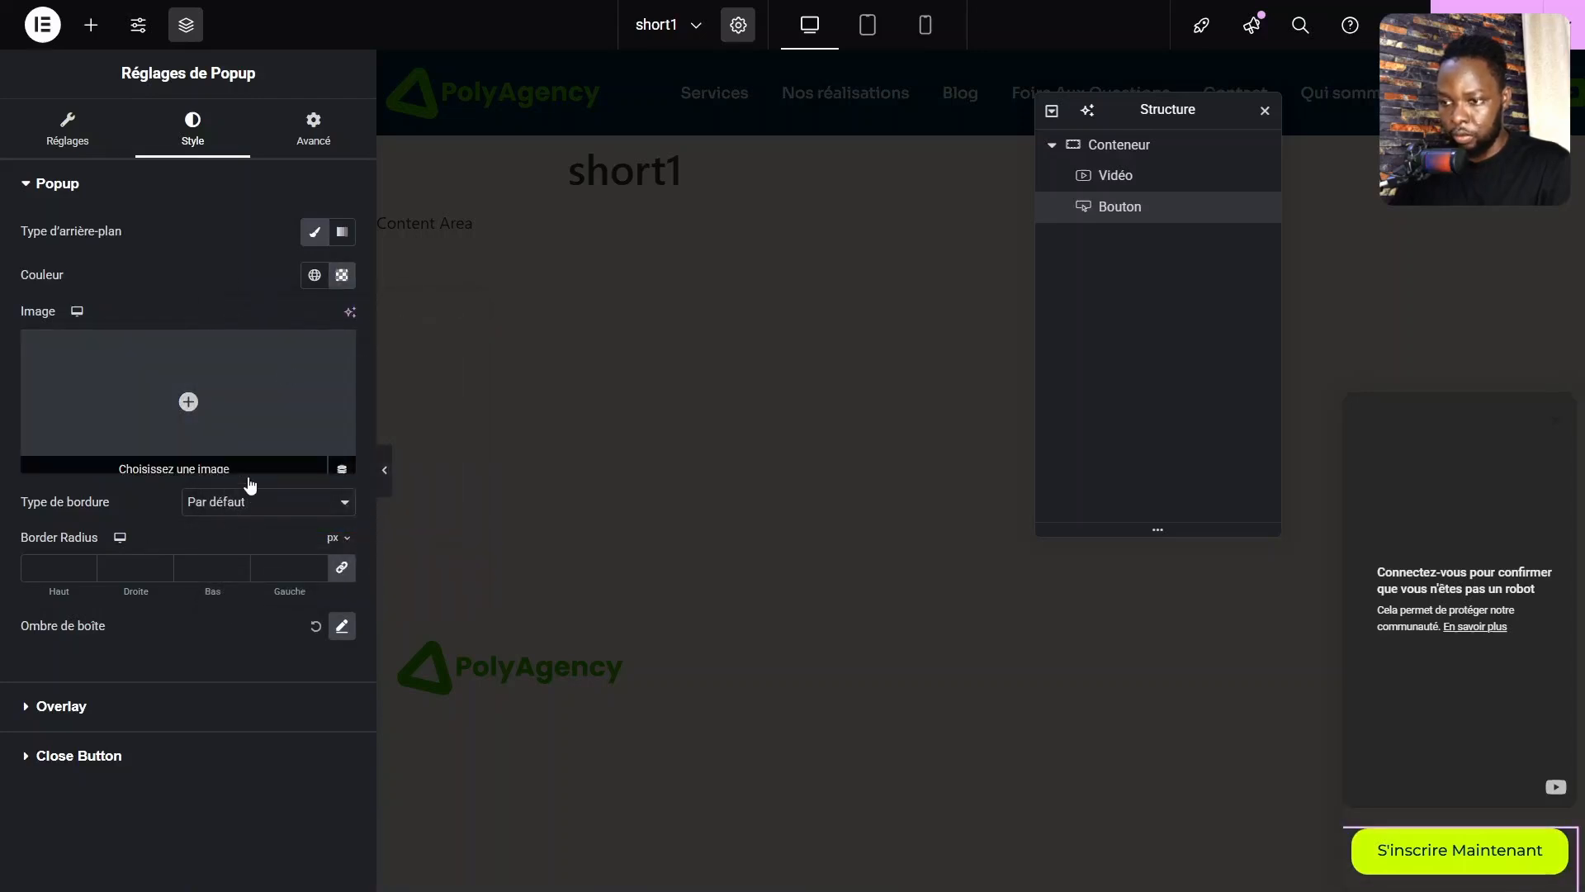
{"action": "left_click", "coordinate": [316, 628]}
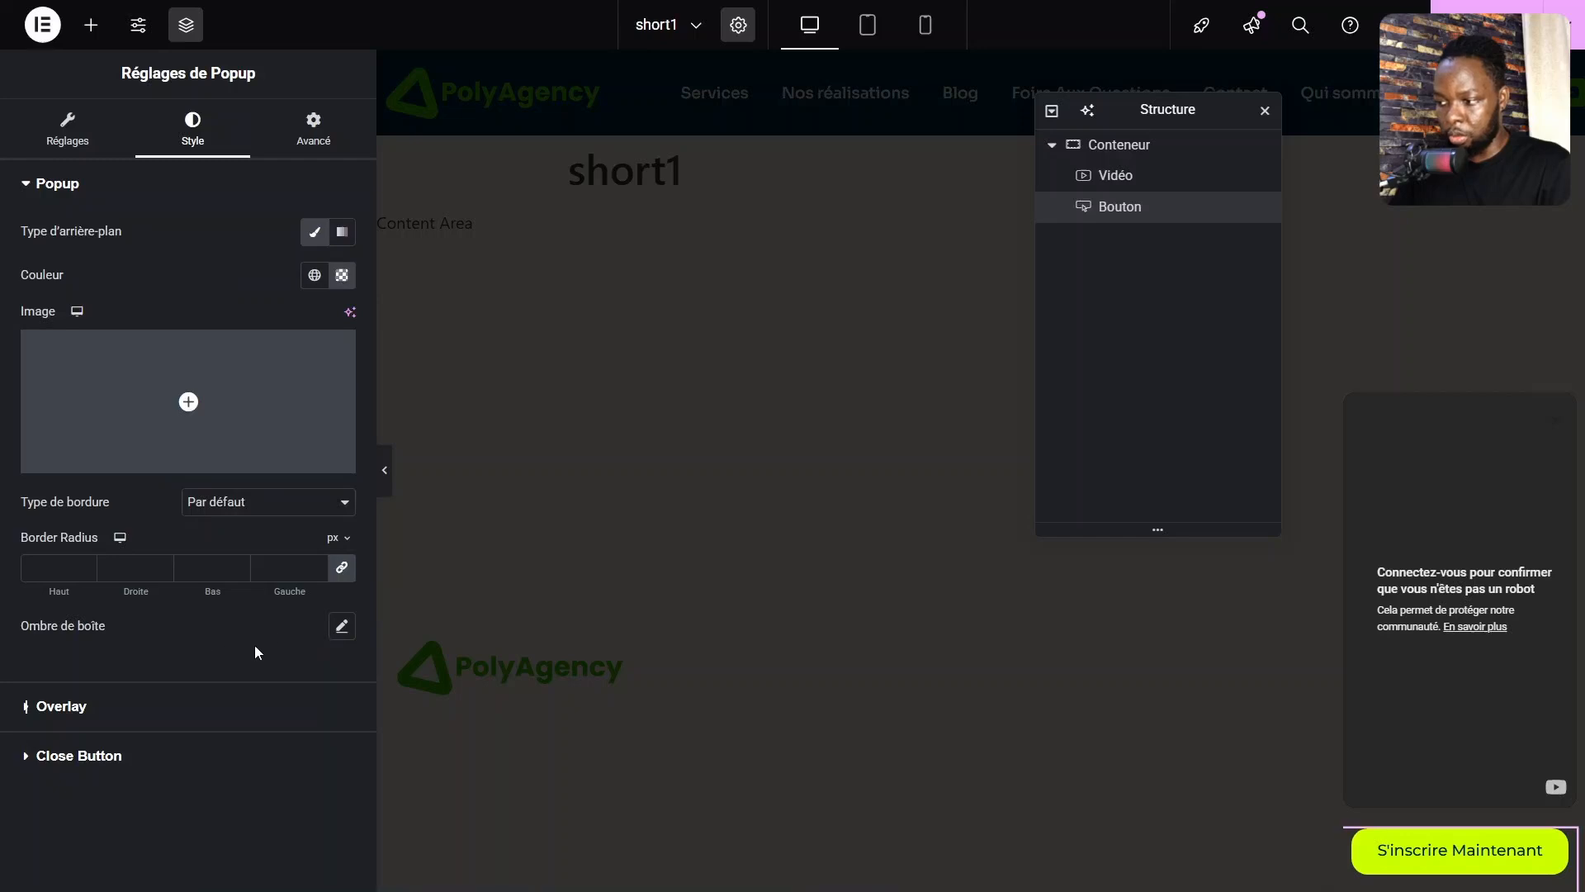
Set the normal-state colour of the popup's close button to white (#FFFFFF).
{"action": "left_click", "coordinate": [239, 705]}
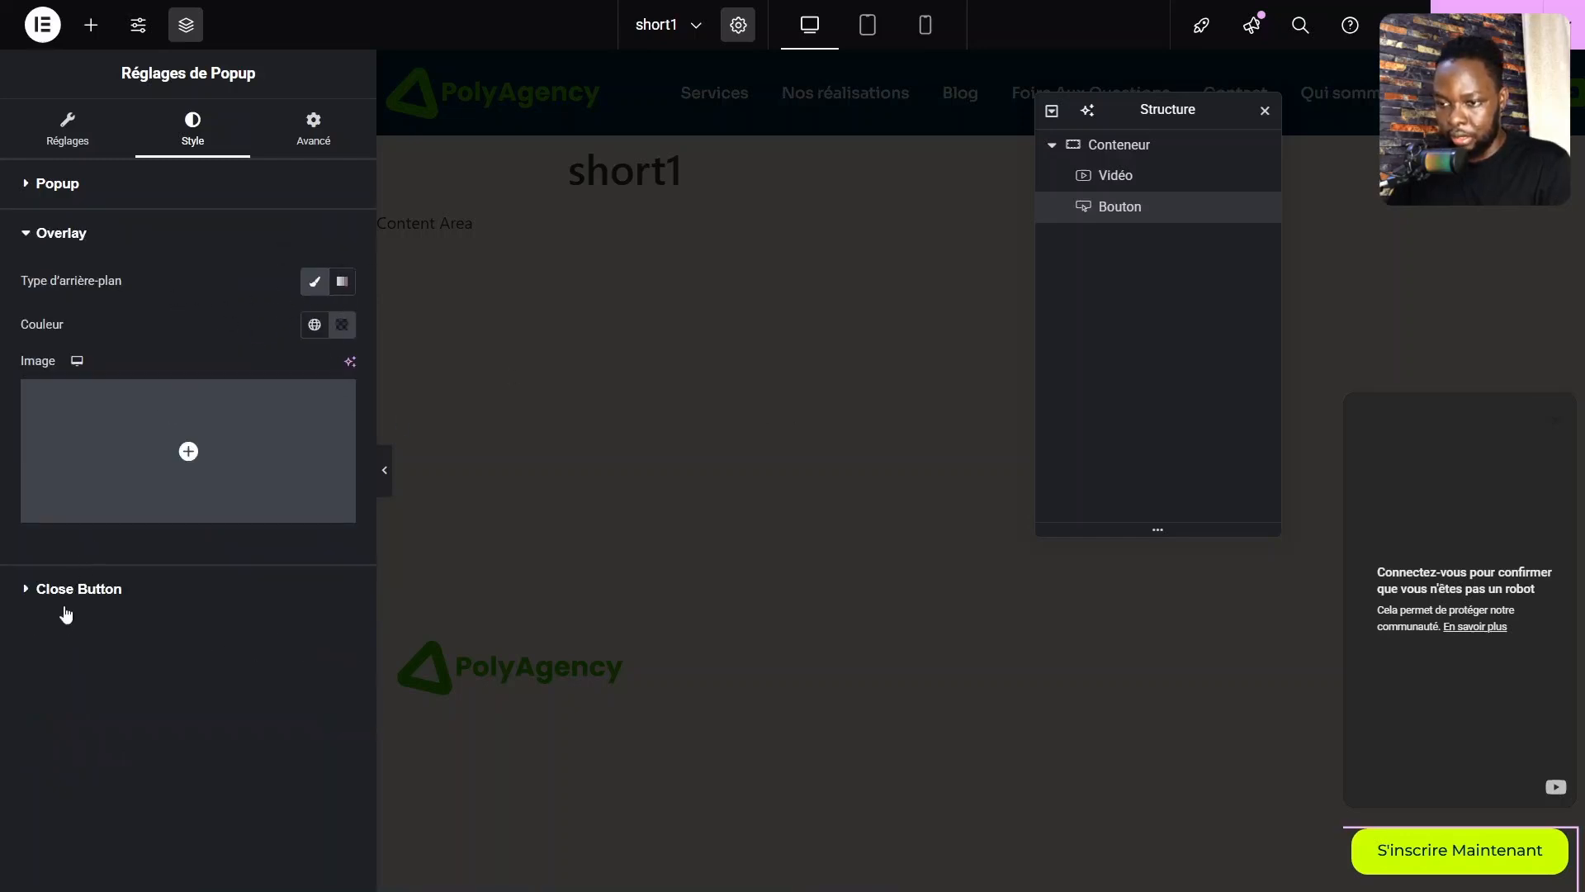
{"action": "left_click", "coordinate": [132, 582]}
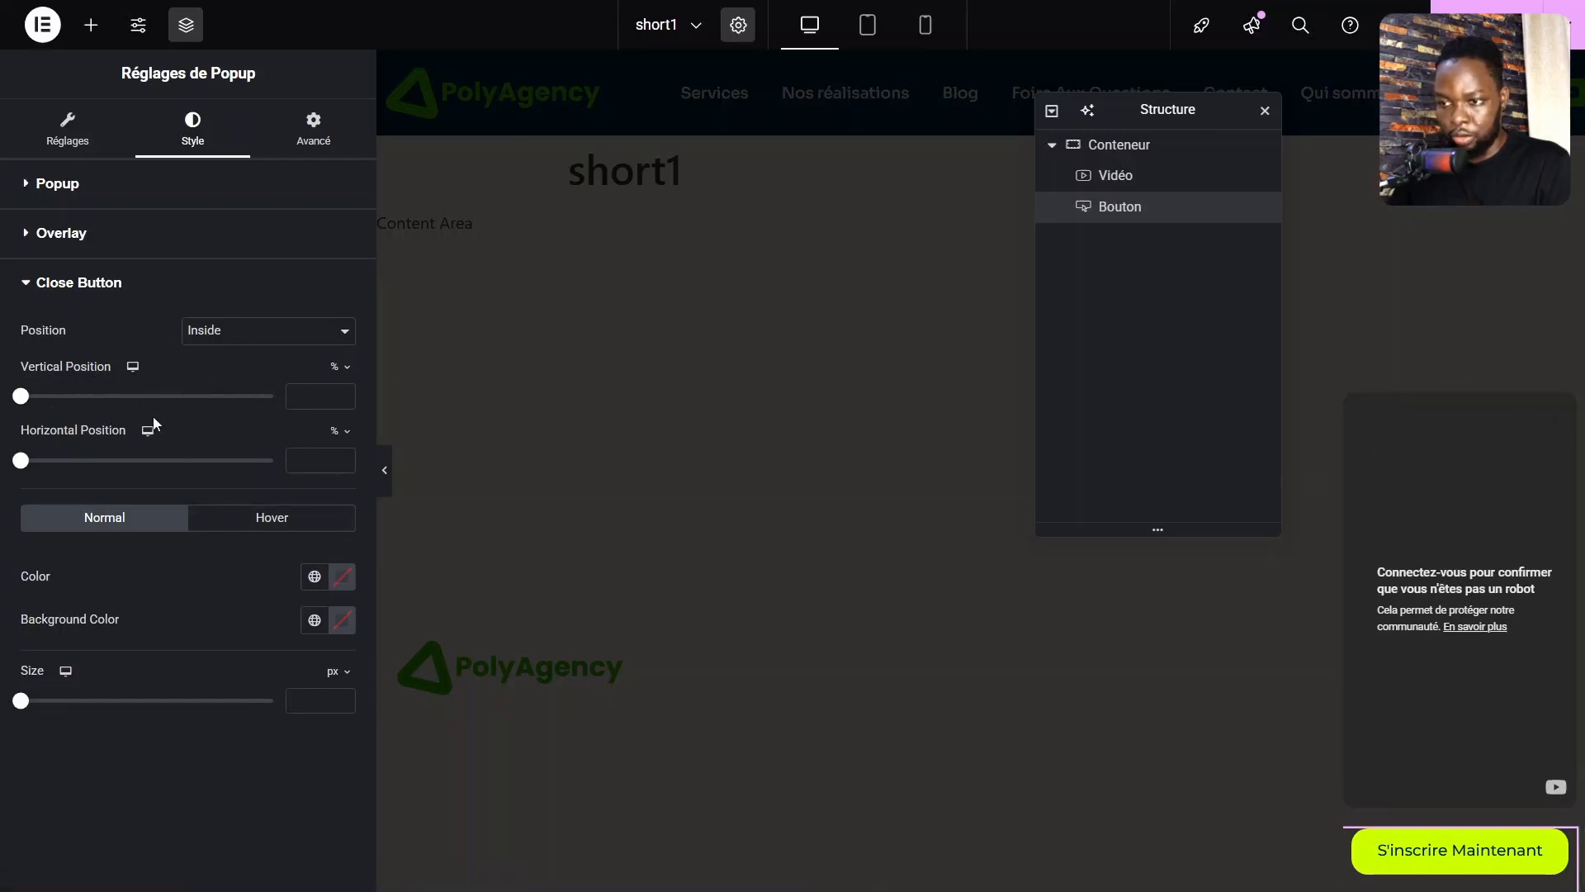
{"action": "left_click", "coordinate": [342, 576]}
{"action": "left_click_drag", "start_coordinate": [298, 388], "coordinate": [201, 307]}
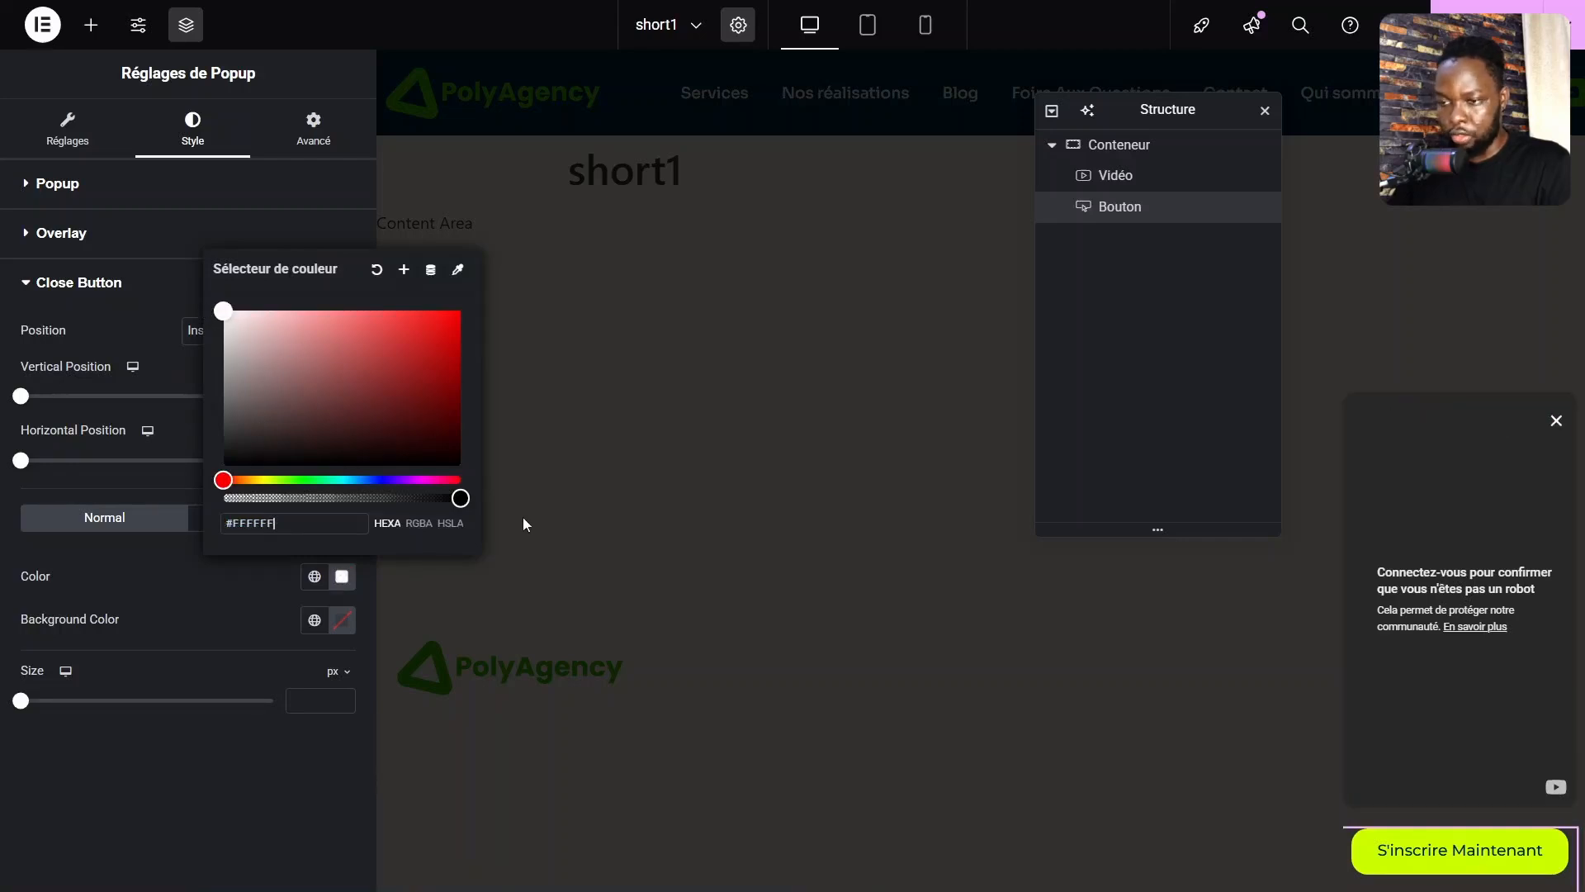
{"action": "left_click", "coordinate": [185, 646]}
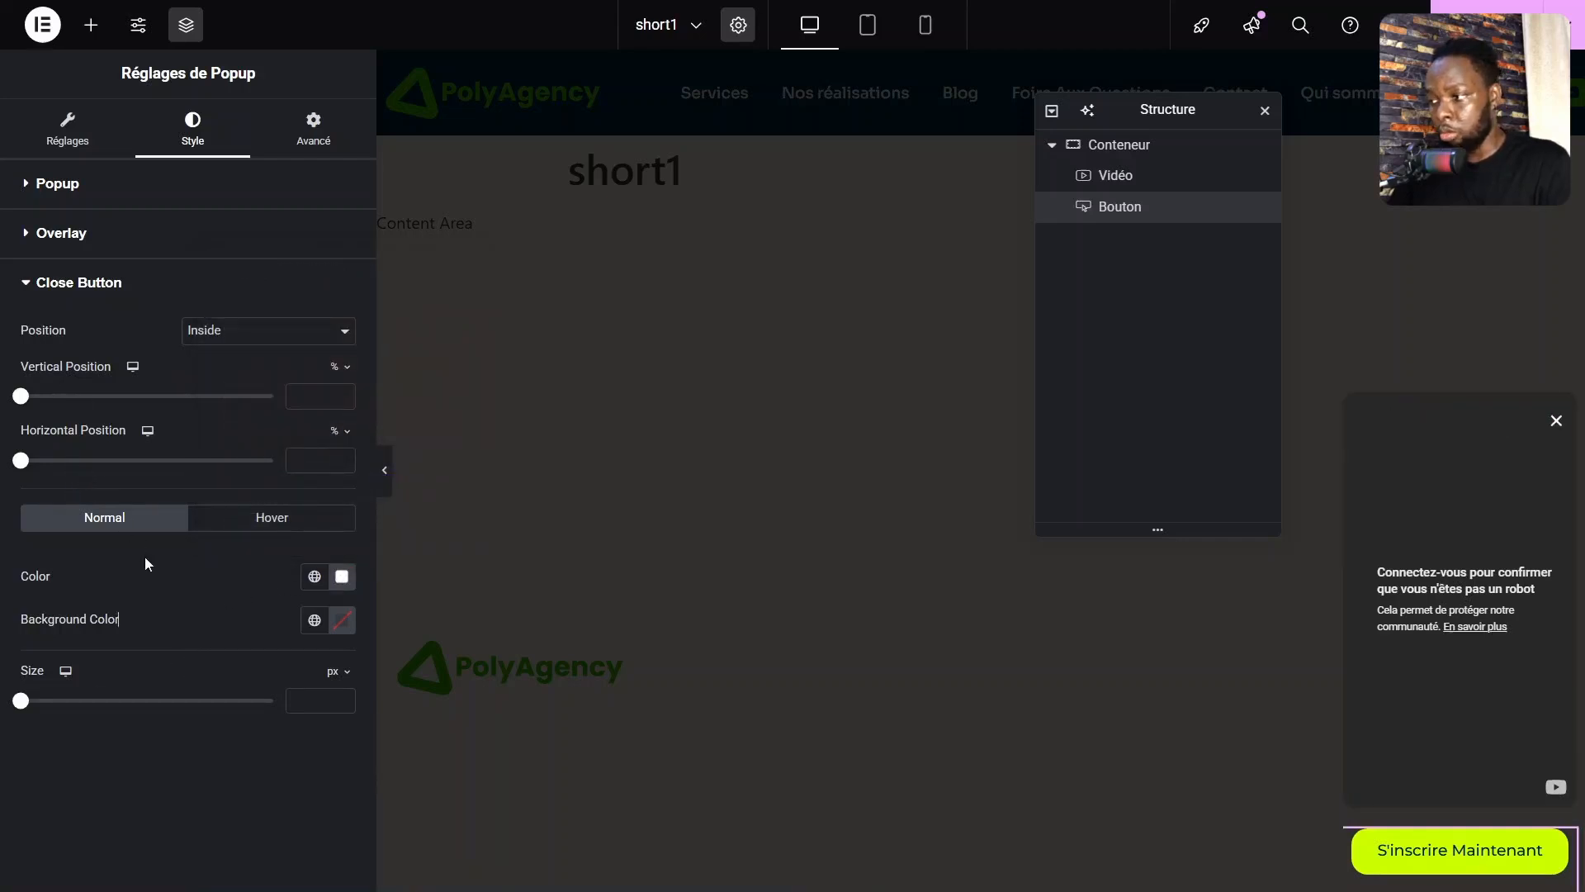
Hide the popup's overlay in the layout settings, comparing the page with and without it.
{"action": "left_click", "coordinate": [41, 139]}
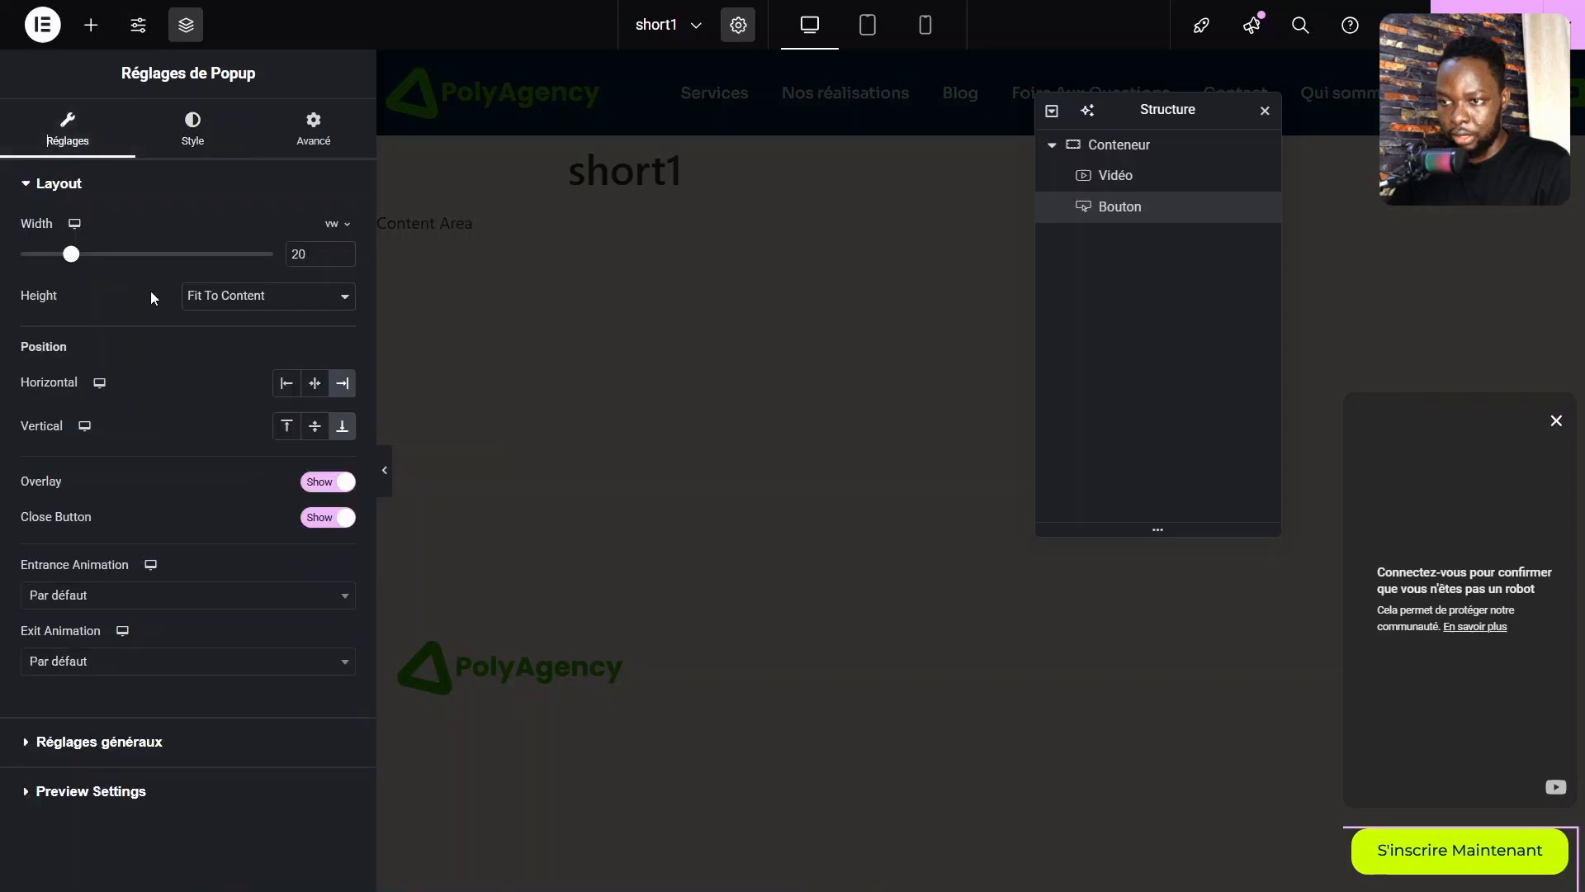
{"action": "left_click", "coordinate": [322, 486]}
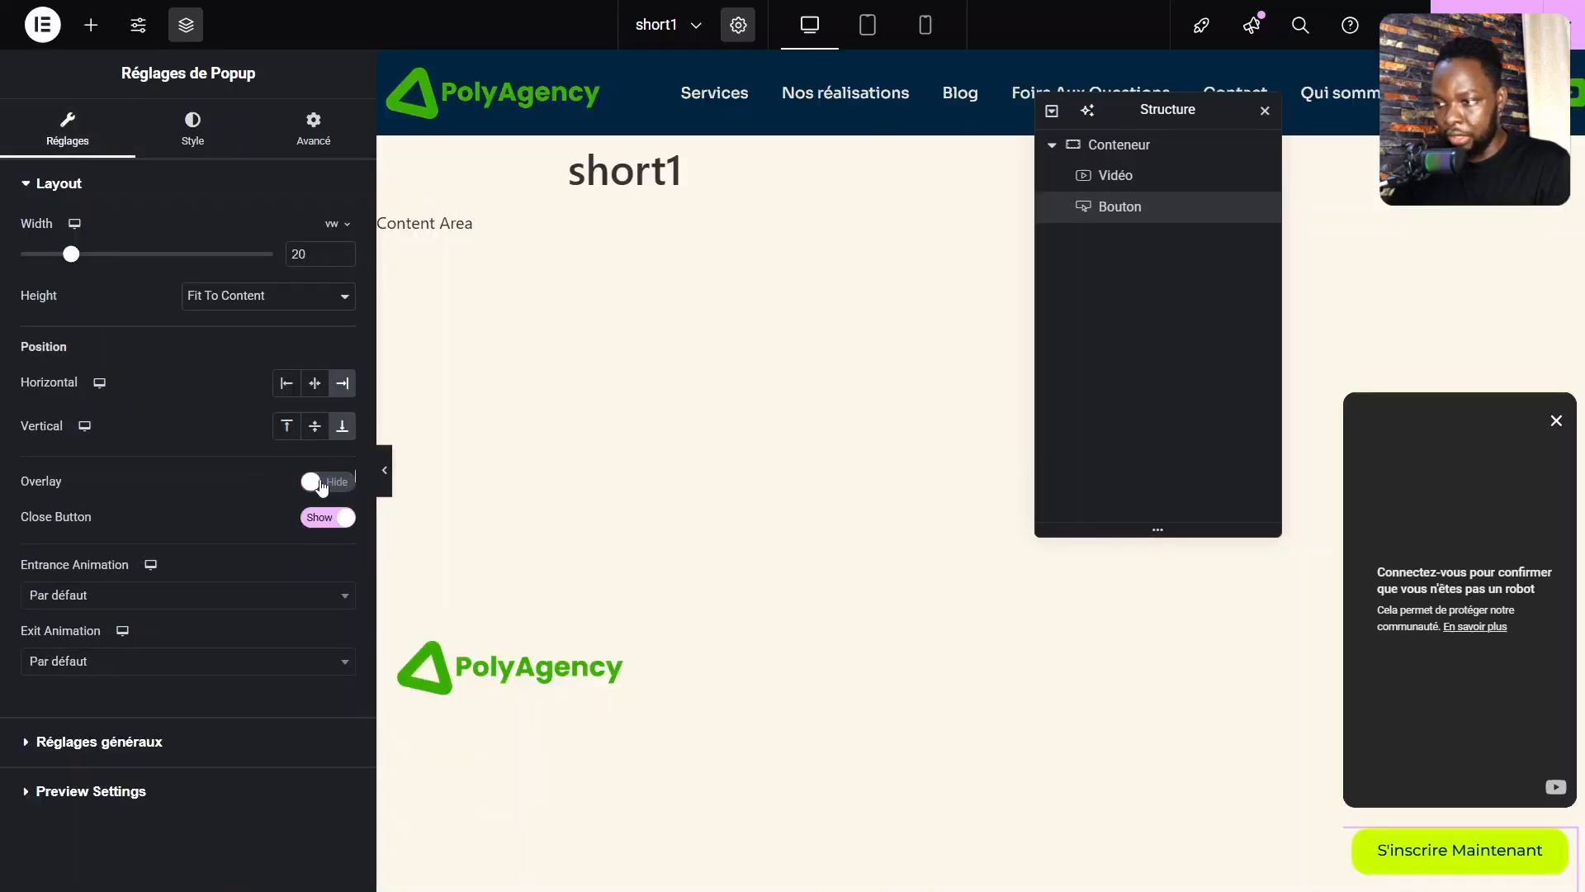
{"action": "left_click", "coordinate": [322, 485]}
{"action": "left_click", "coordinate": [322, 487]}
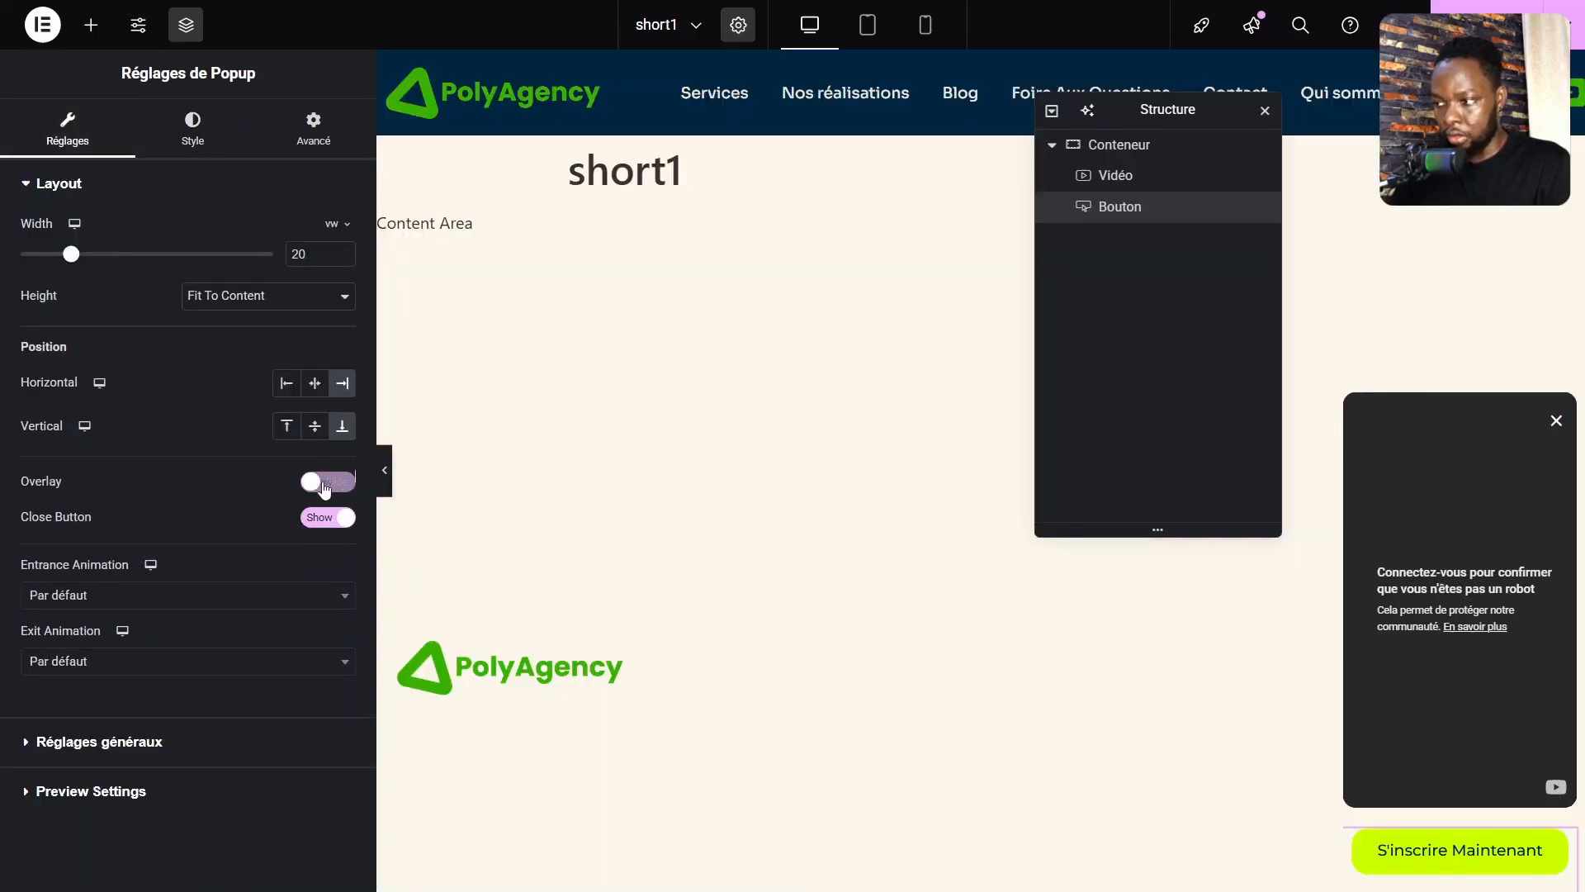
{"action": "left_click", "coordinate": [322, 485]}
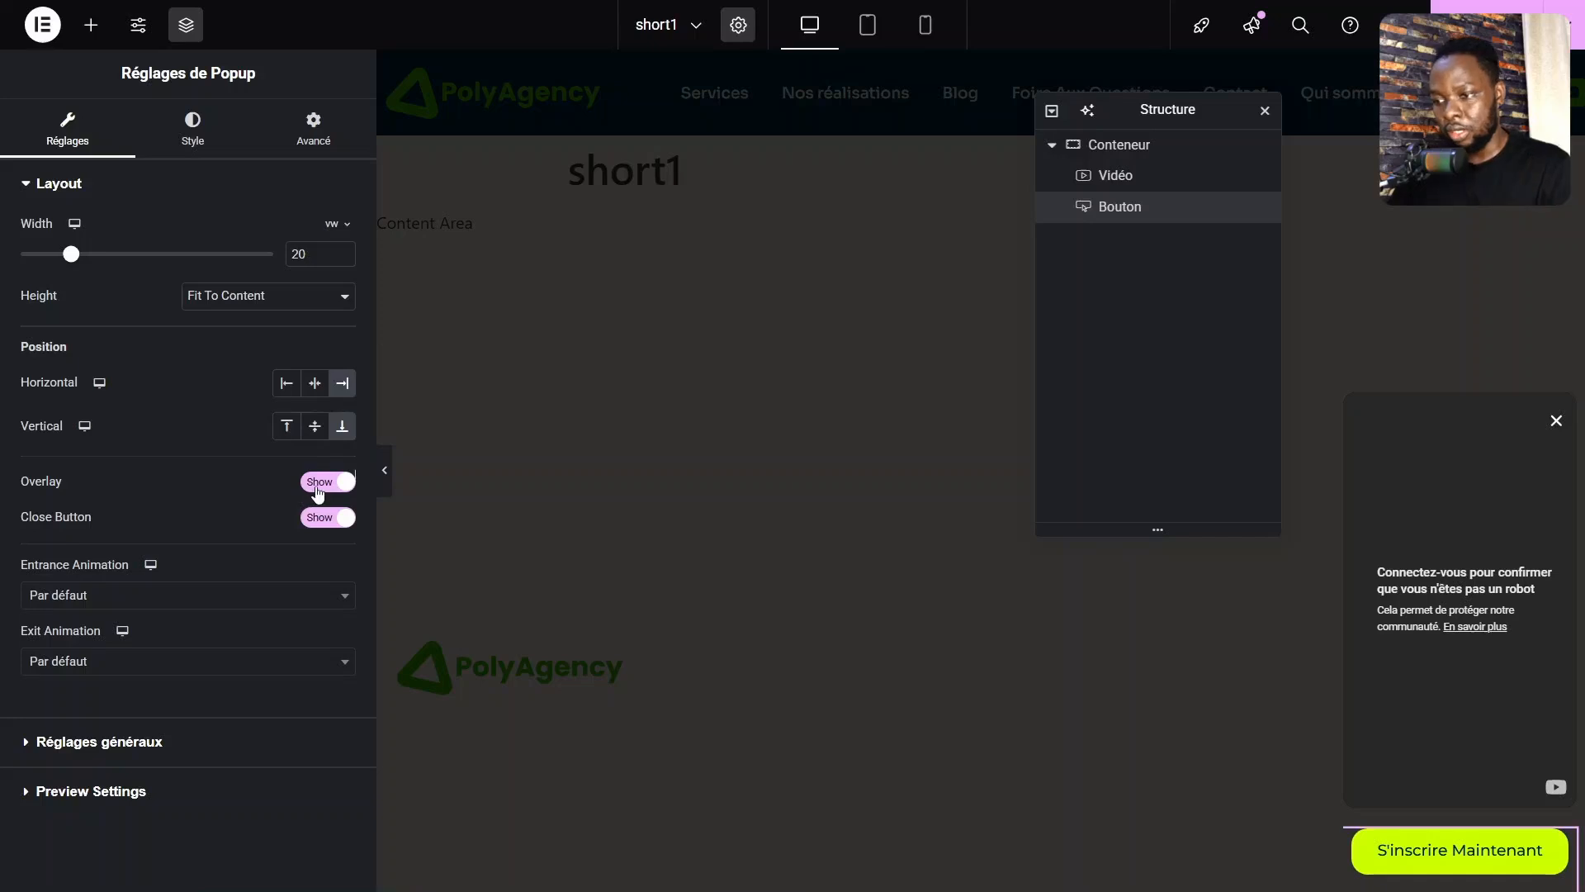
{"action": "left_click", "coordinate": [319, 487]}
{"action": "left_click", "coordinate": [315, 491]}
{"action": "left_click", "coordinate": [306, 493]}
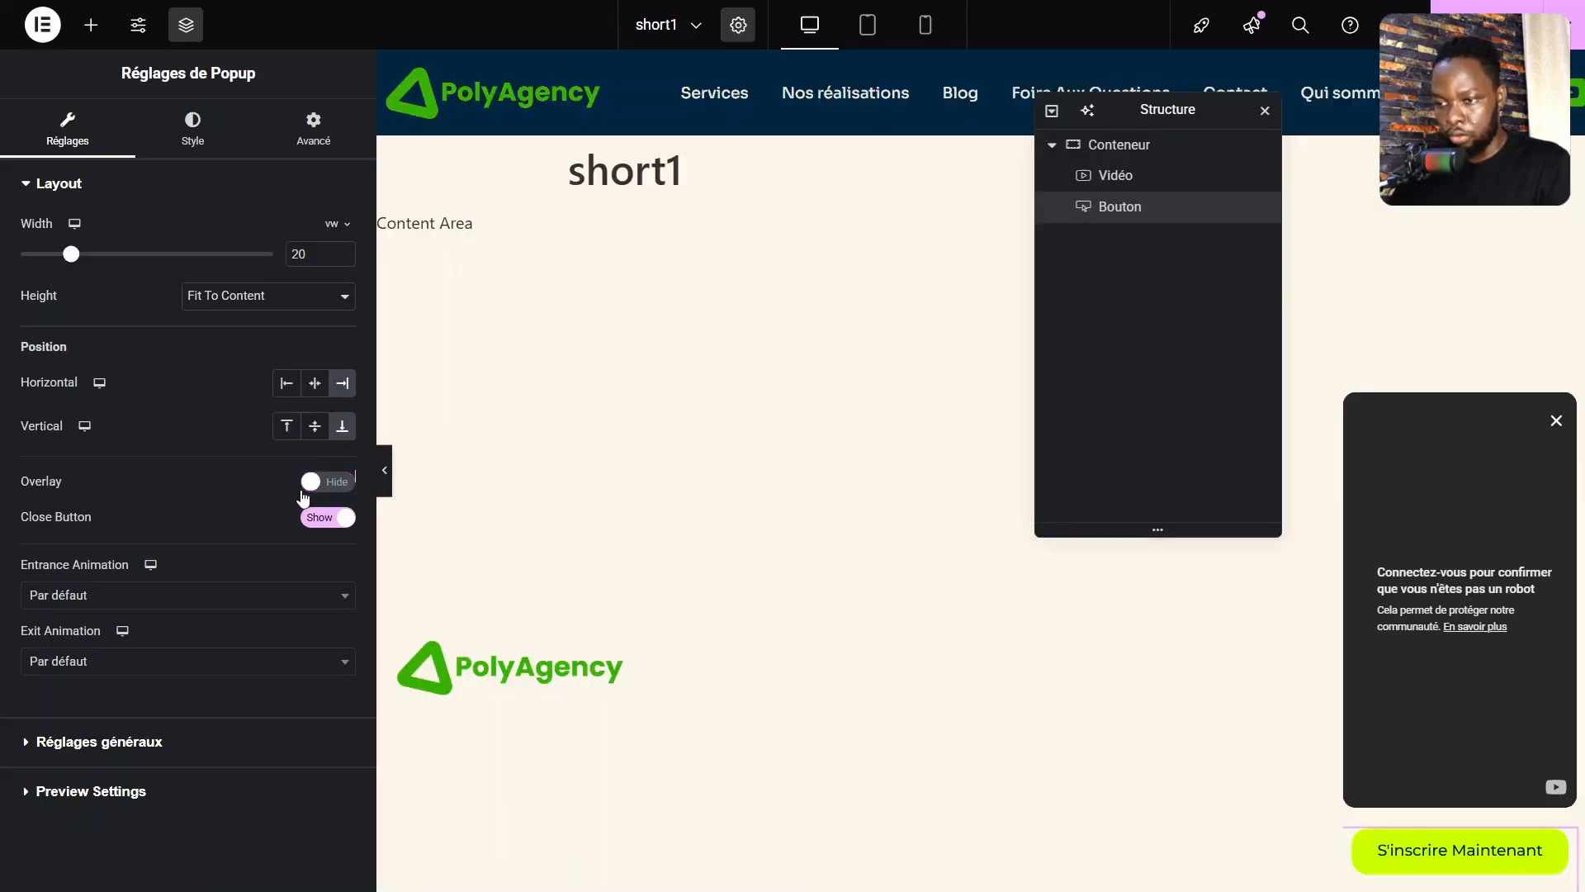
Compare the popup with and without its close button, leaving the button shown.
{"action": "left_click", "coordinate": [330, 520]}
{"action": "left_click", "coordinate": [329, 520]}
{"action": "left_click", "coordinate": [330, 520]}
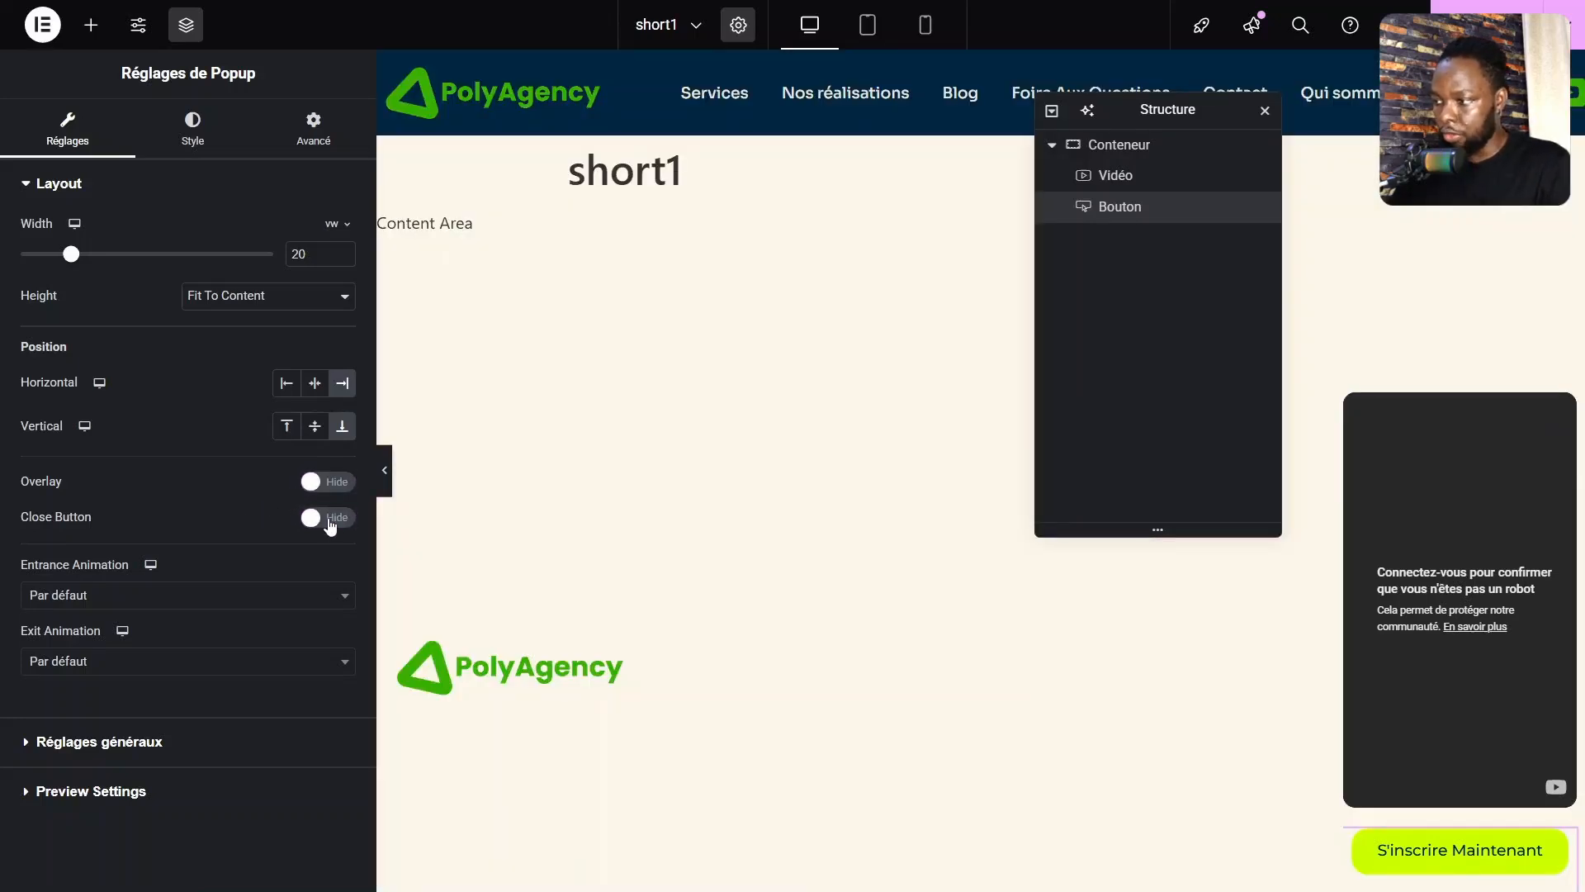
{"action": "left_click", "coordinate": [330, 520]}
{"action": "left_click", "coordinate": [329, 521]}
{"action": "left_click", "coordinate": [330, 520]}
{"action": "left_click", "coordinate": [330, 520]}
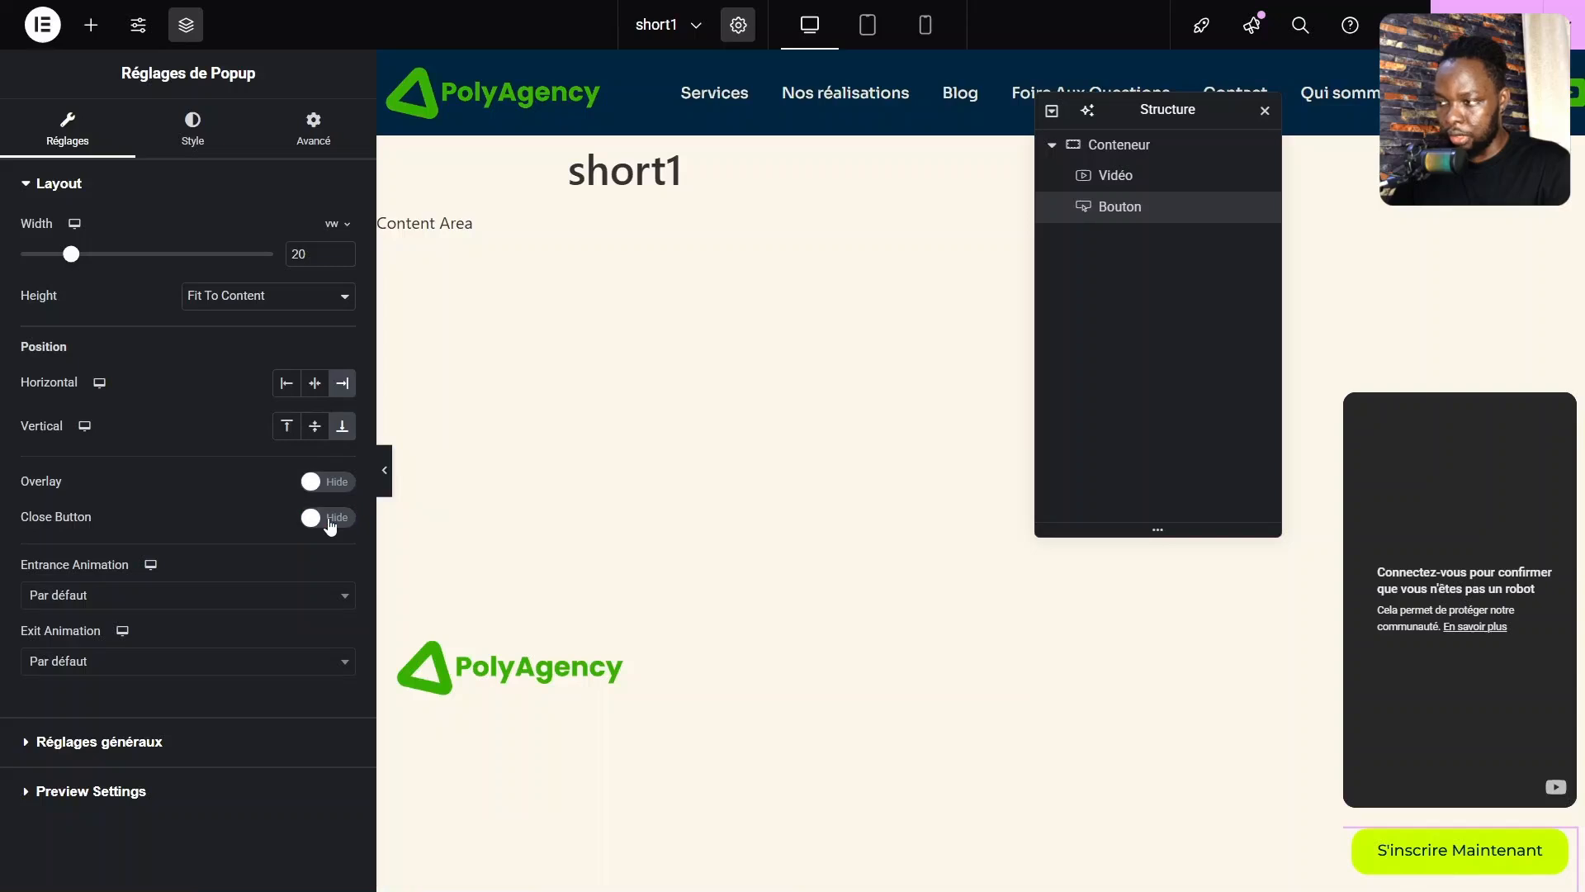
{"action": "left_click", "coordinate": [331, 520]}
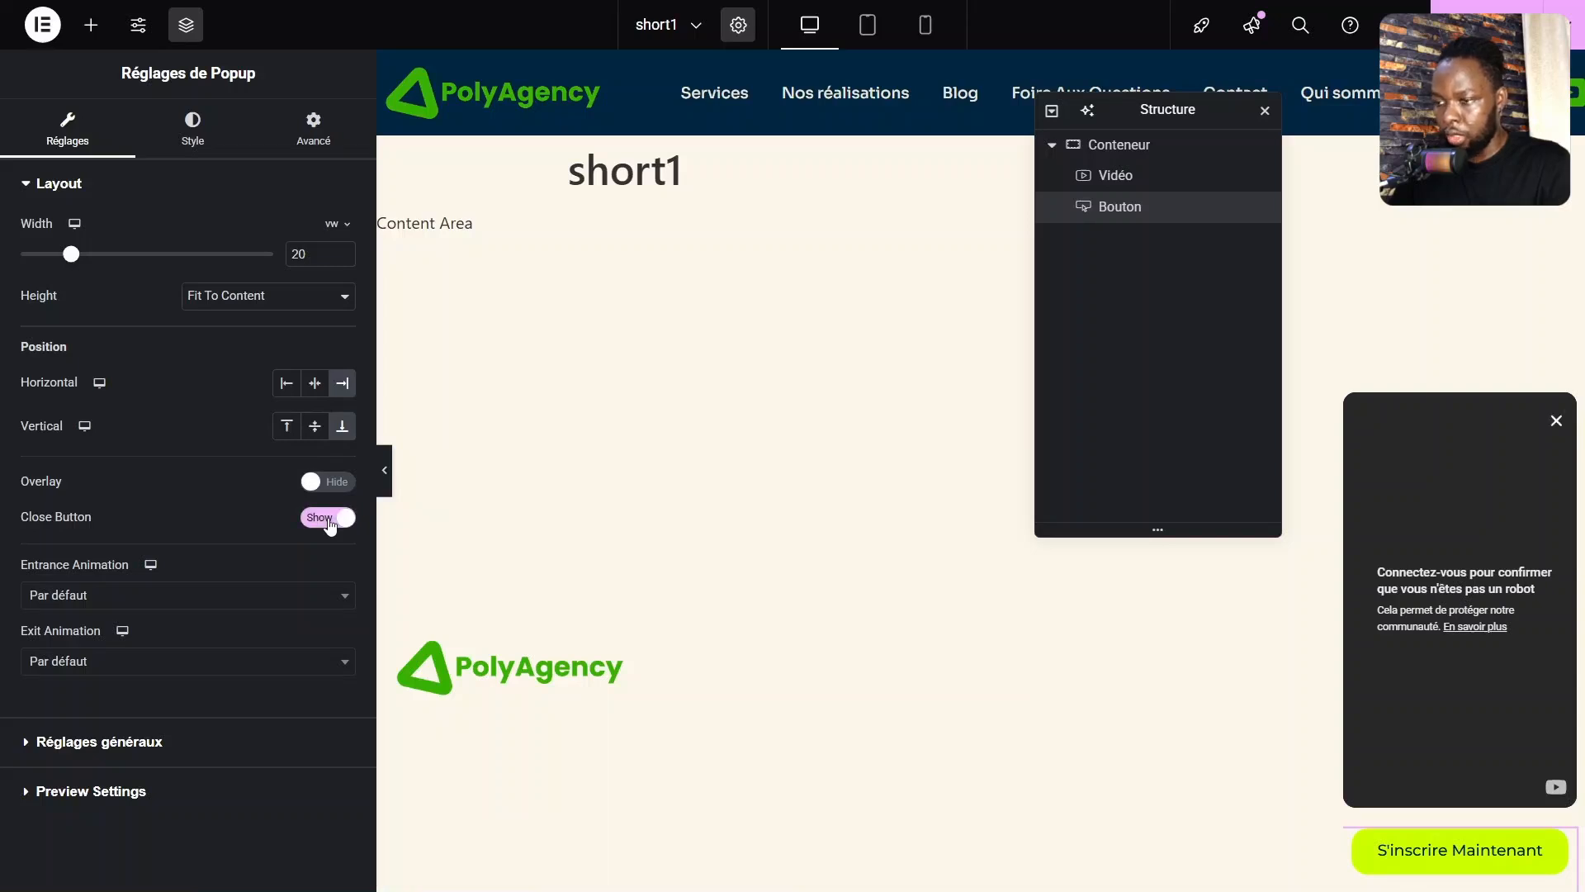
{"action": "left_click", "coordinate": [329, 521]}
{"action": "left_click", "coordinate": [323, 522]}
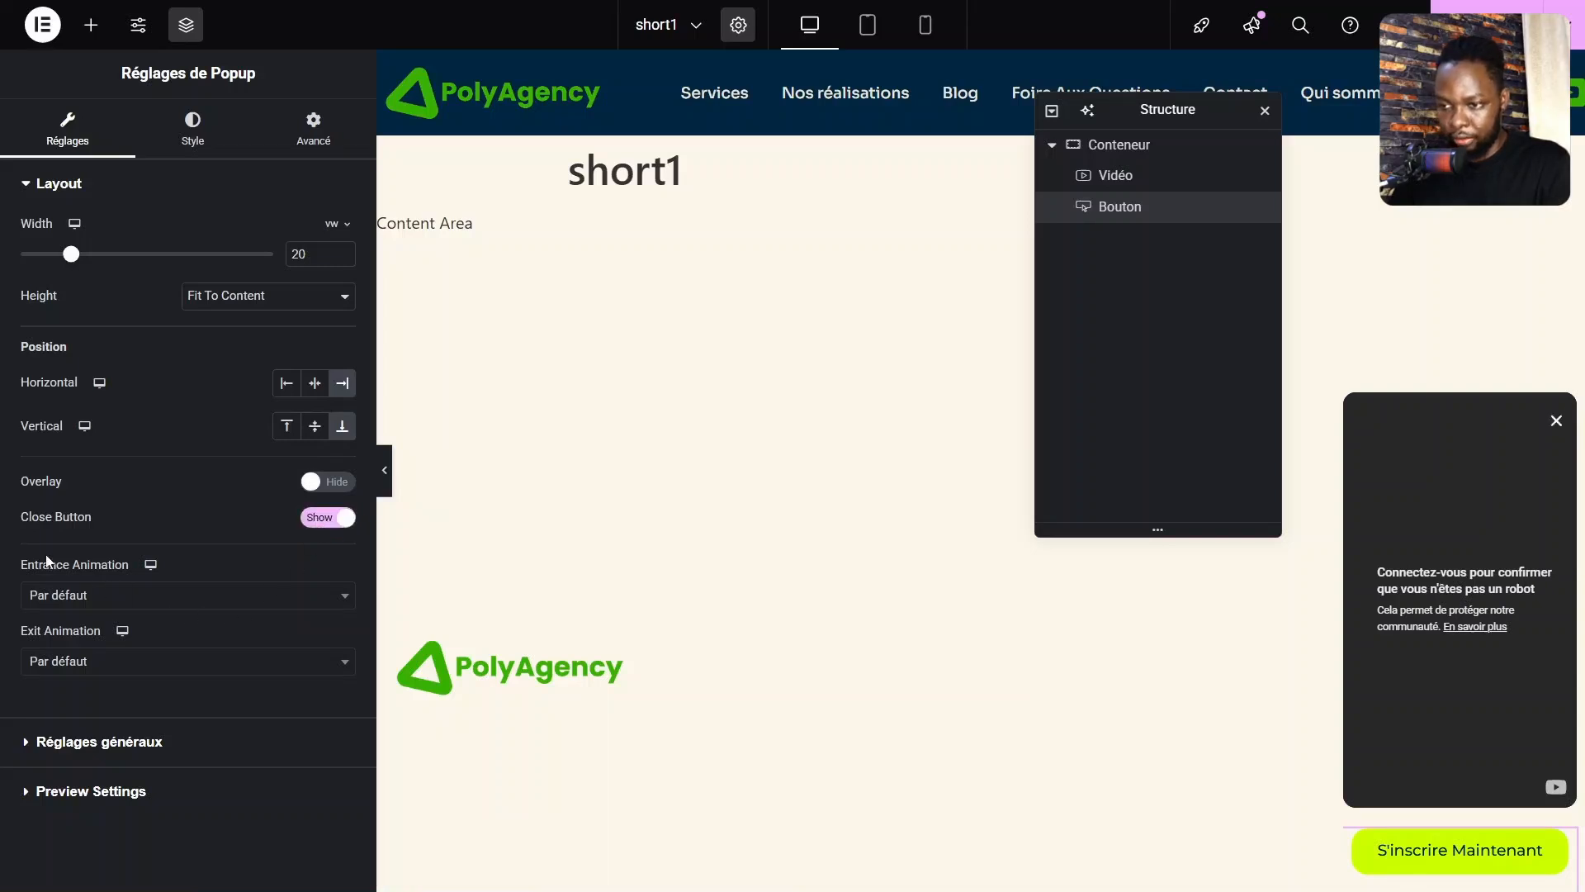
Set the popup's entrance animation to Slide In Up and its exit animation to Slide Out Down.
{"action": "left_click", "coordinate": [117, 595]}
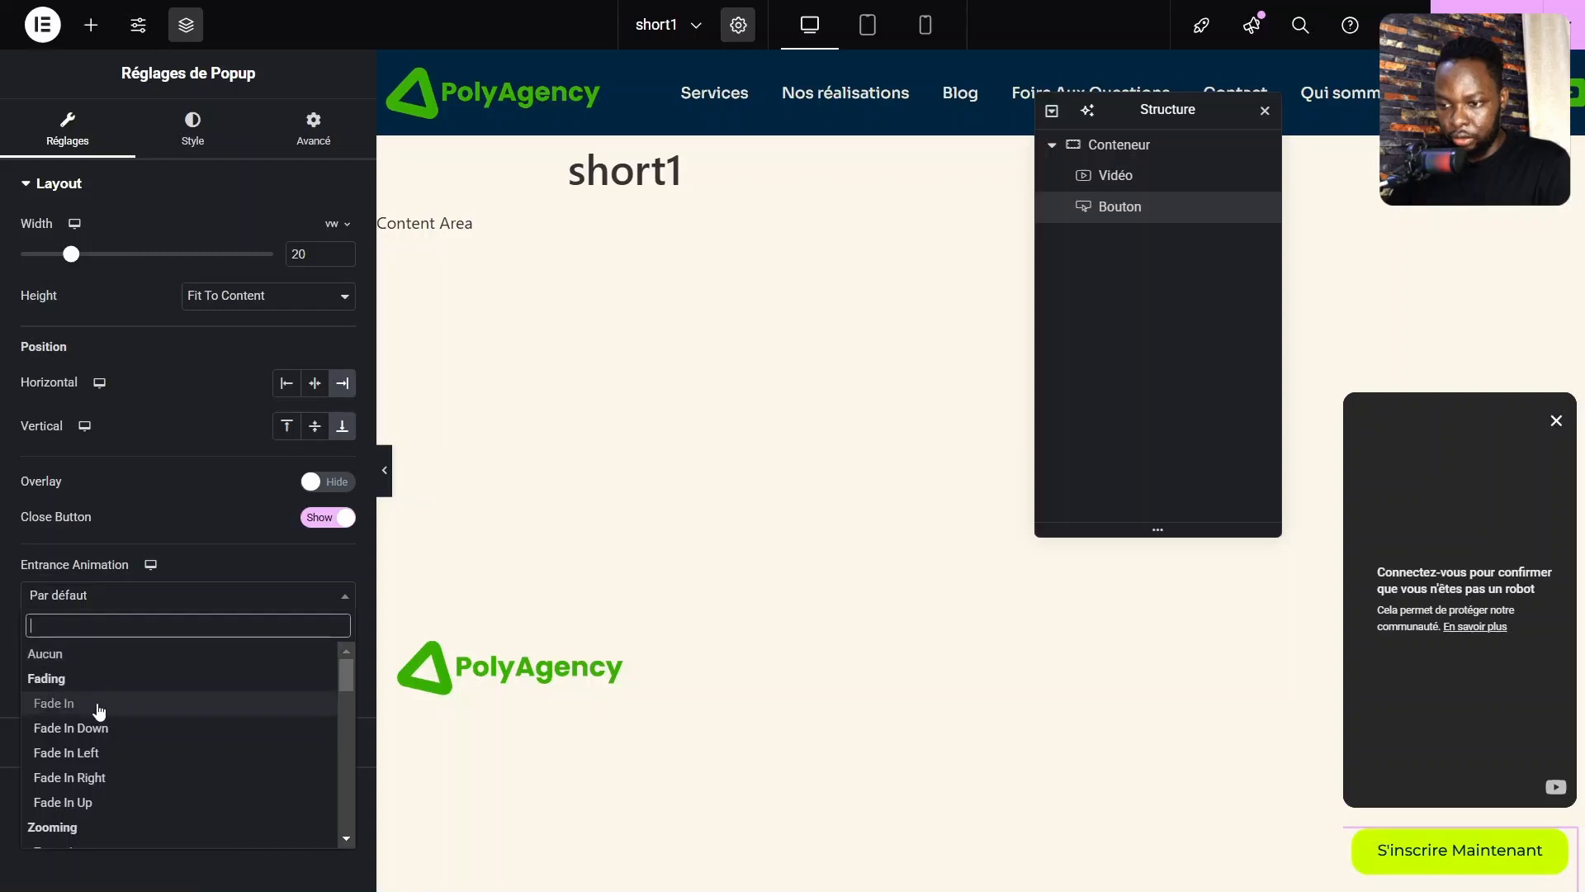
{"action": "type", "text": "sli"}
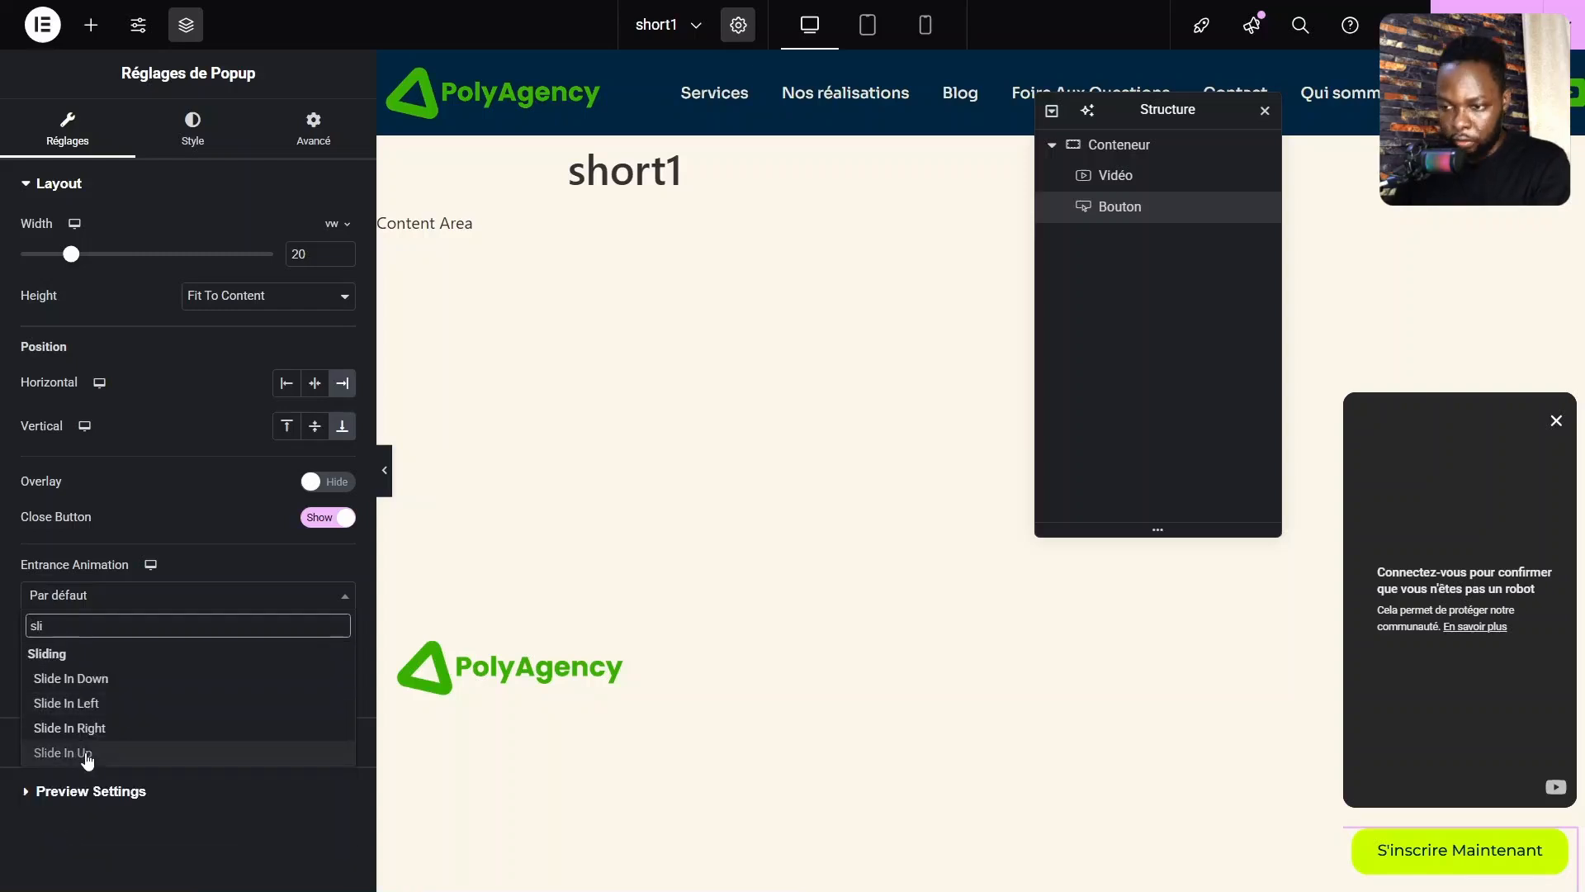
{"action": "left_click", "coordinate": [132, 752]}
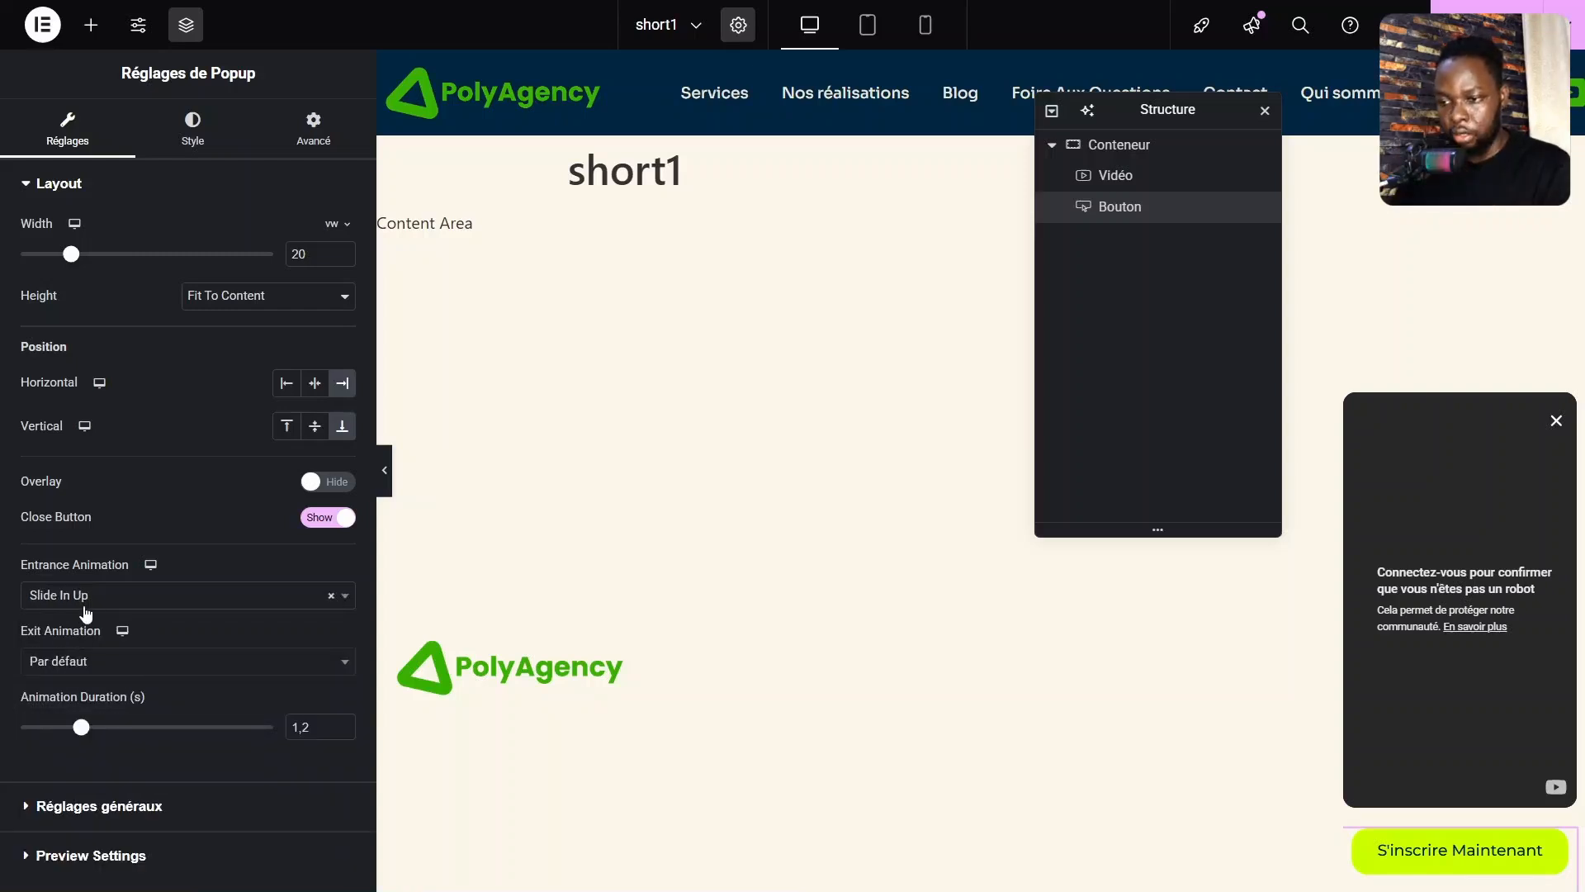
{"action": "left_click", "coordinate": [121, 665]}
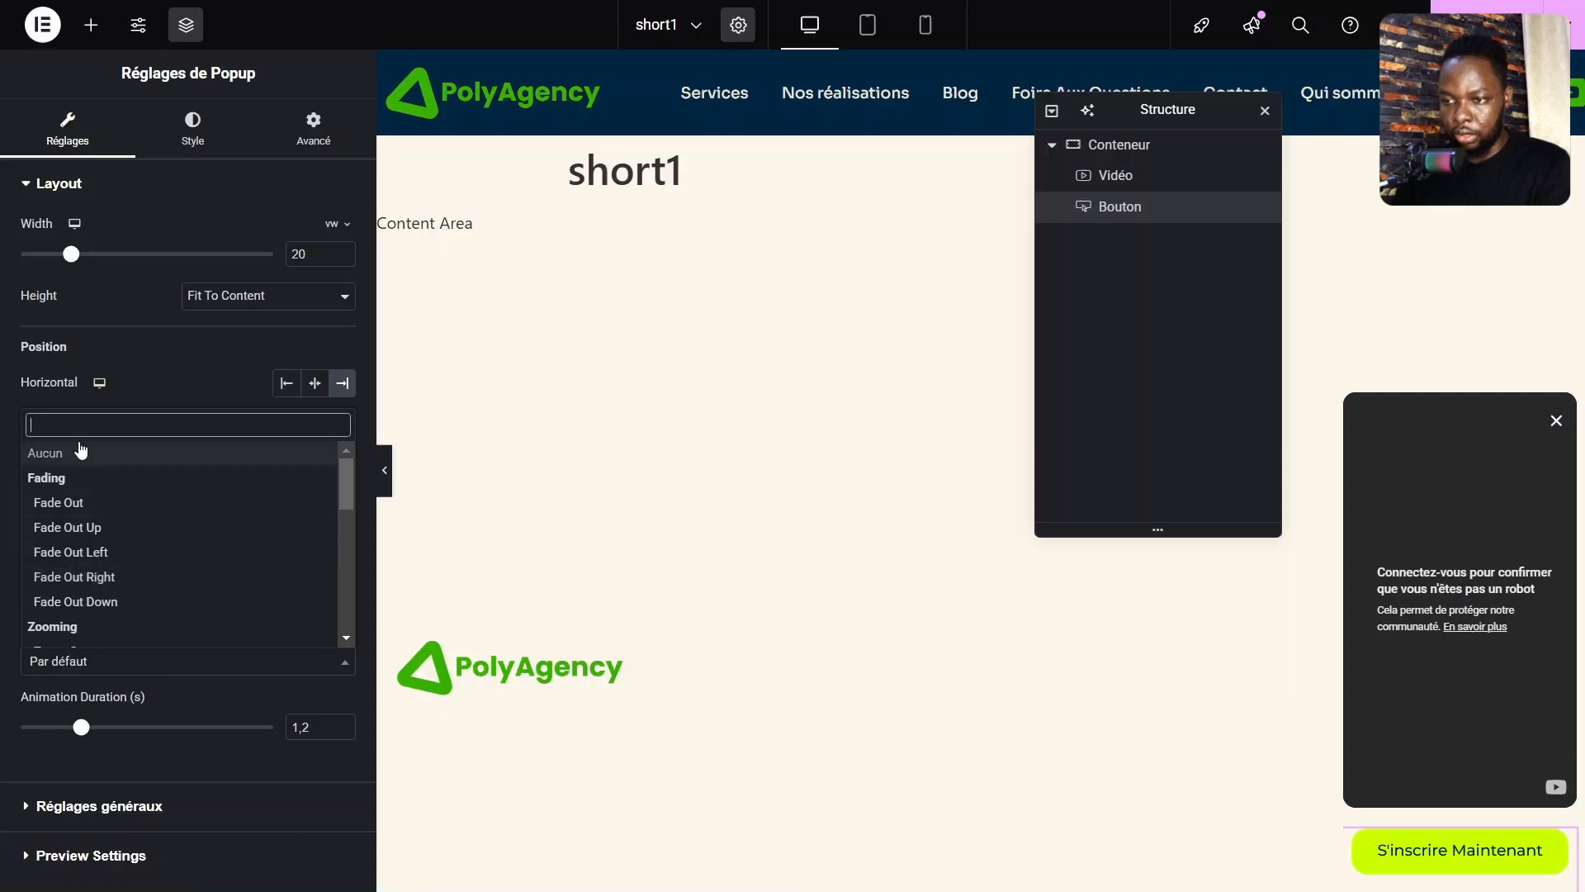
{"action": "type", "text": "slide"}
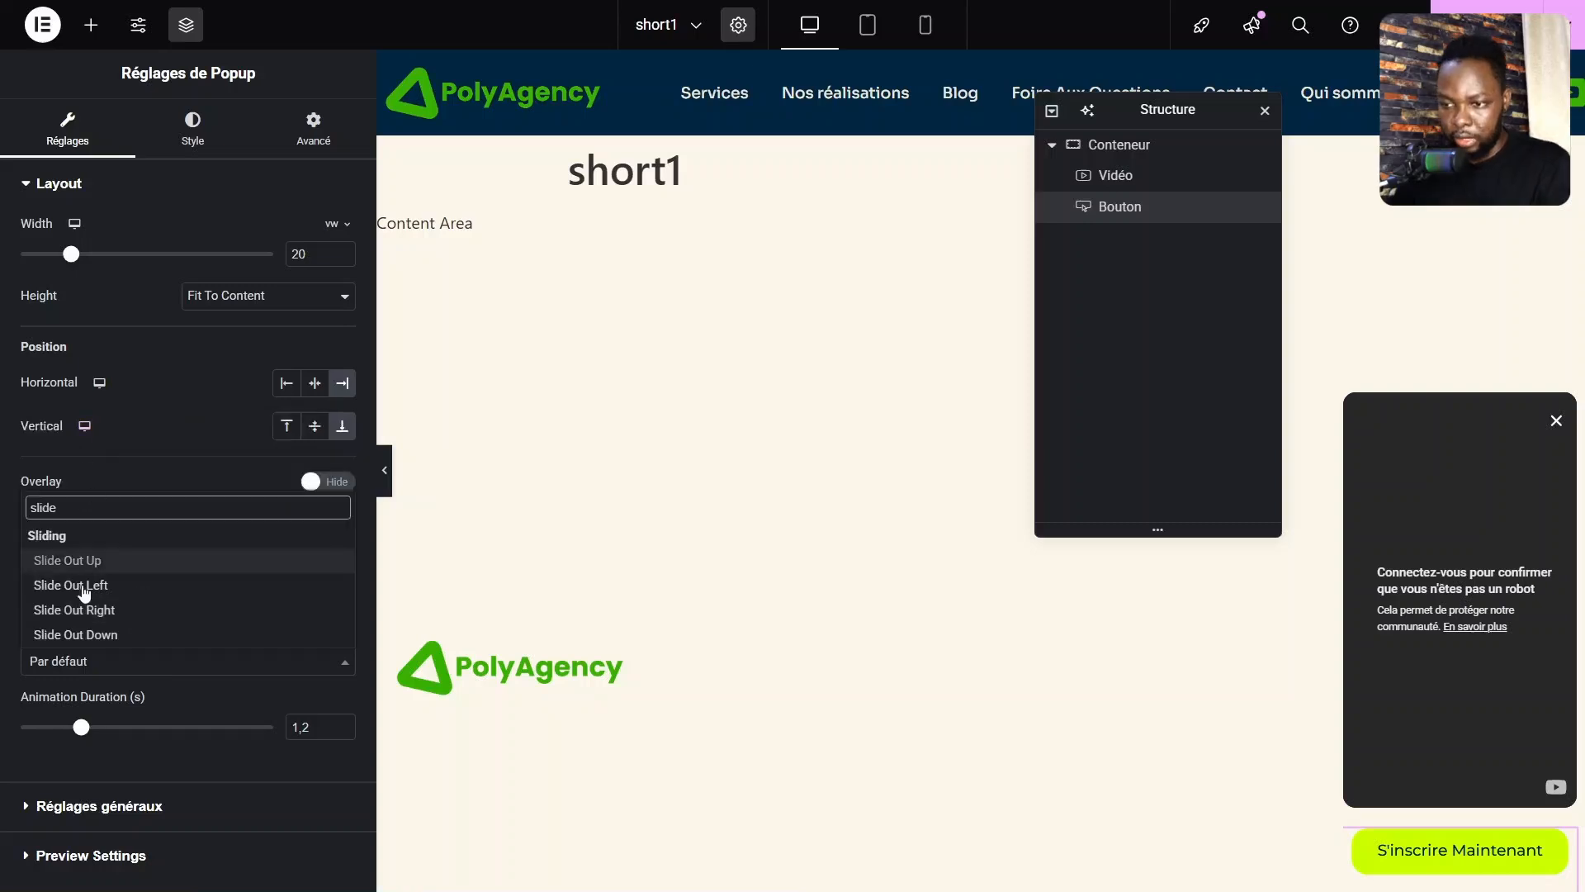
{"action": "left_click", "coordinate": [106, 638]}
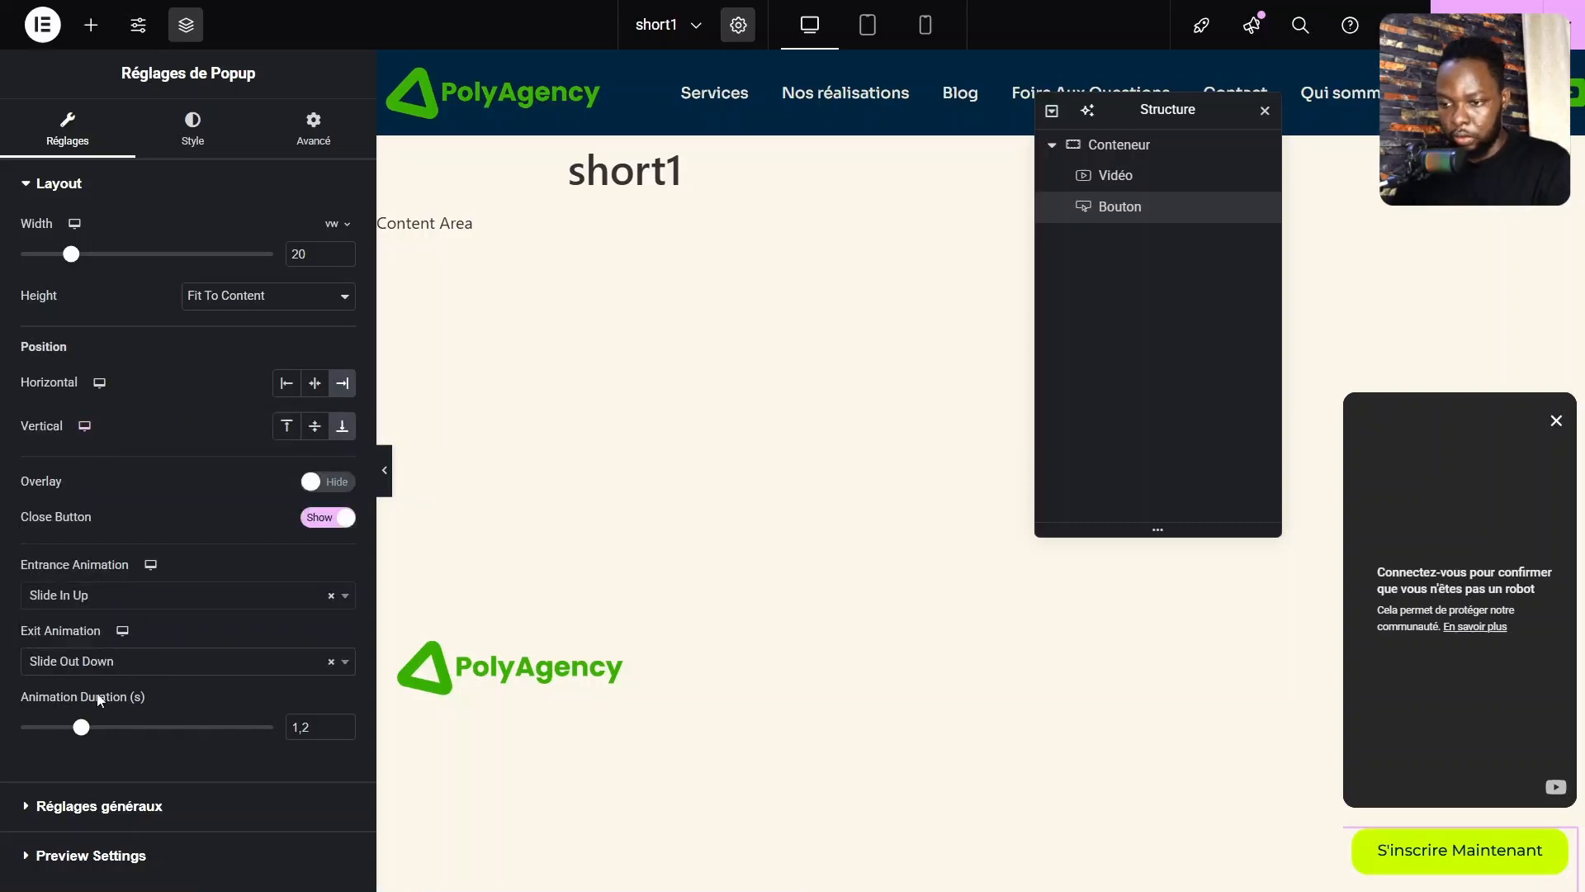
Set the popup's close button to show after 15 seconds in the advanced settings.
{"action": "left_click", "coordinate": [70, 806]}
{"action": "left_click", "coordinate": [314, 130]}
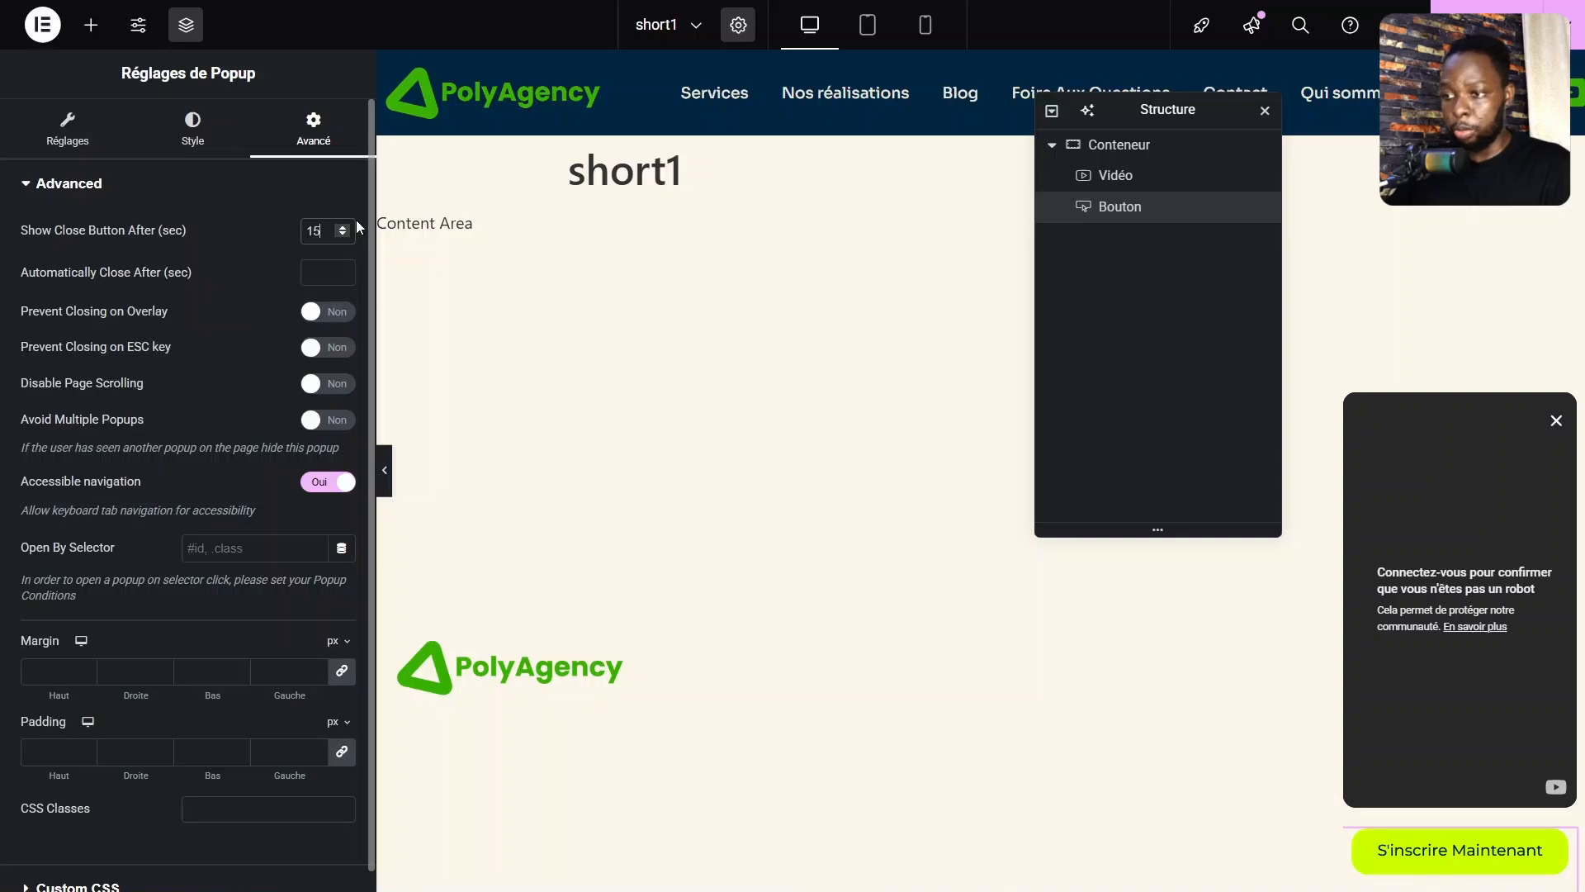
{"action": "double_click", "coordinate": [308, 239]}
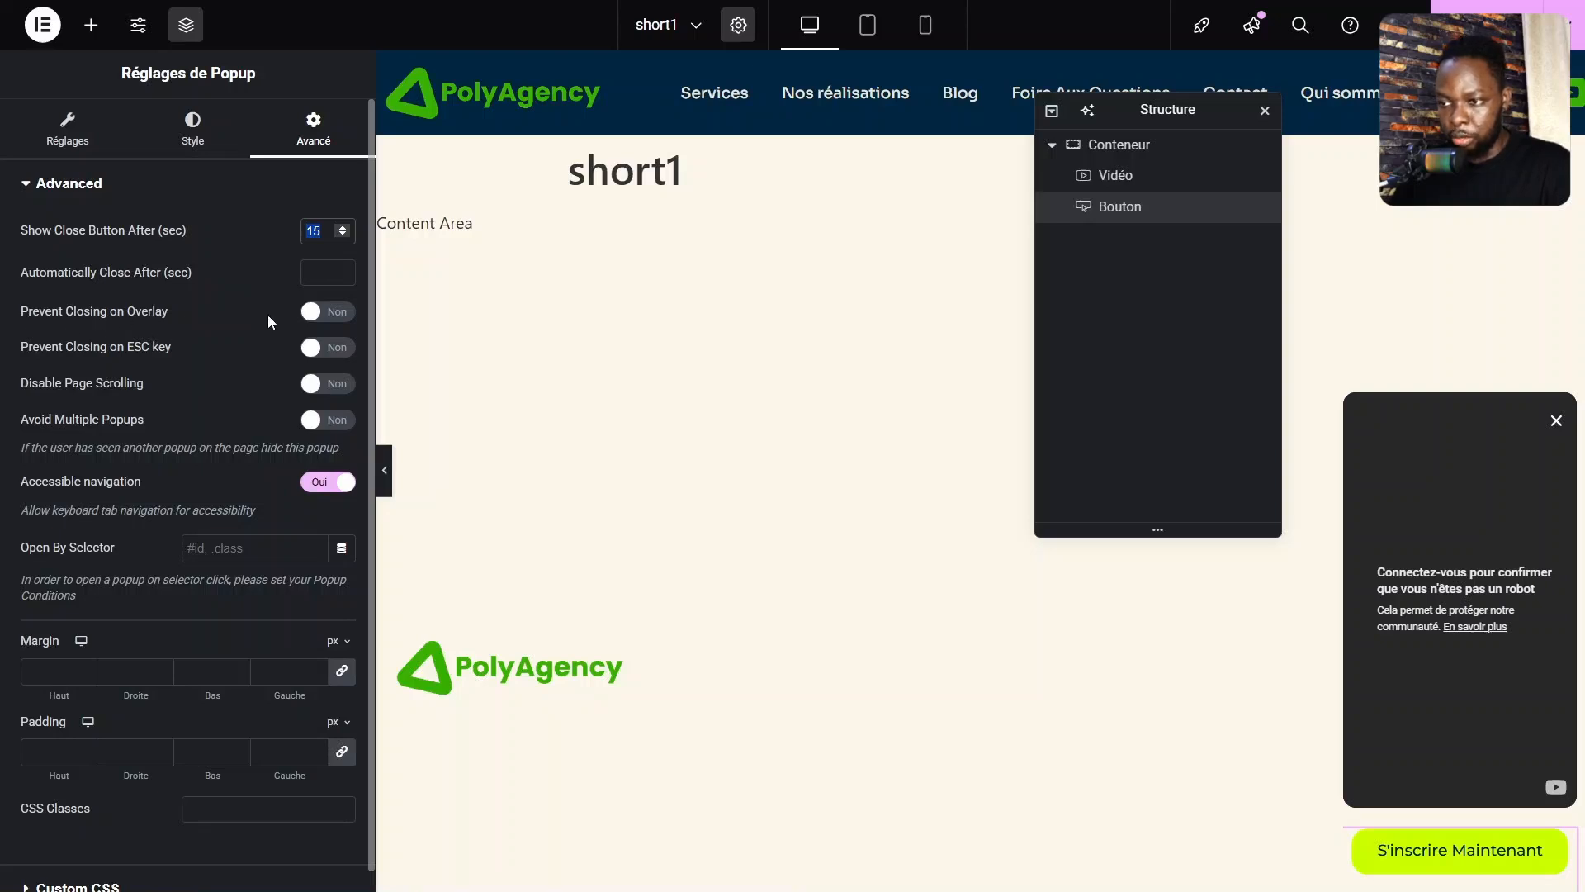
Prevent the popup from closing through the overlay or the ESC key.
{"action": "left_click", "coordinate": [326, 311]}
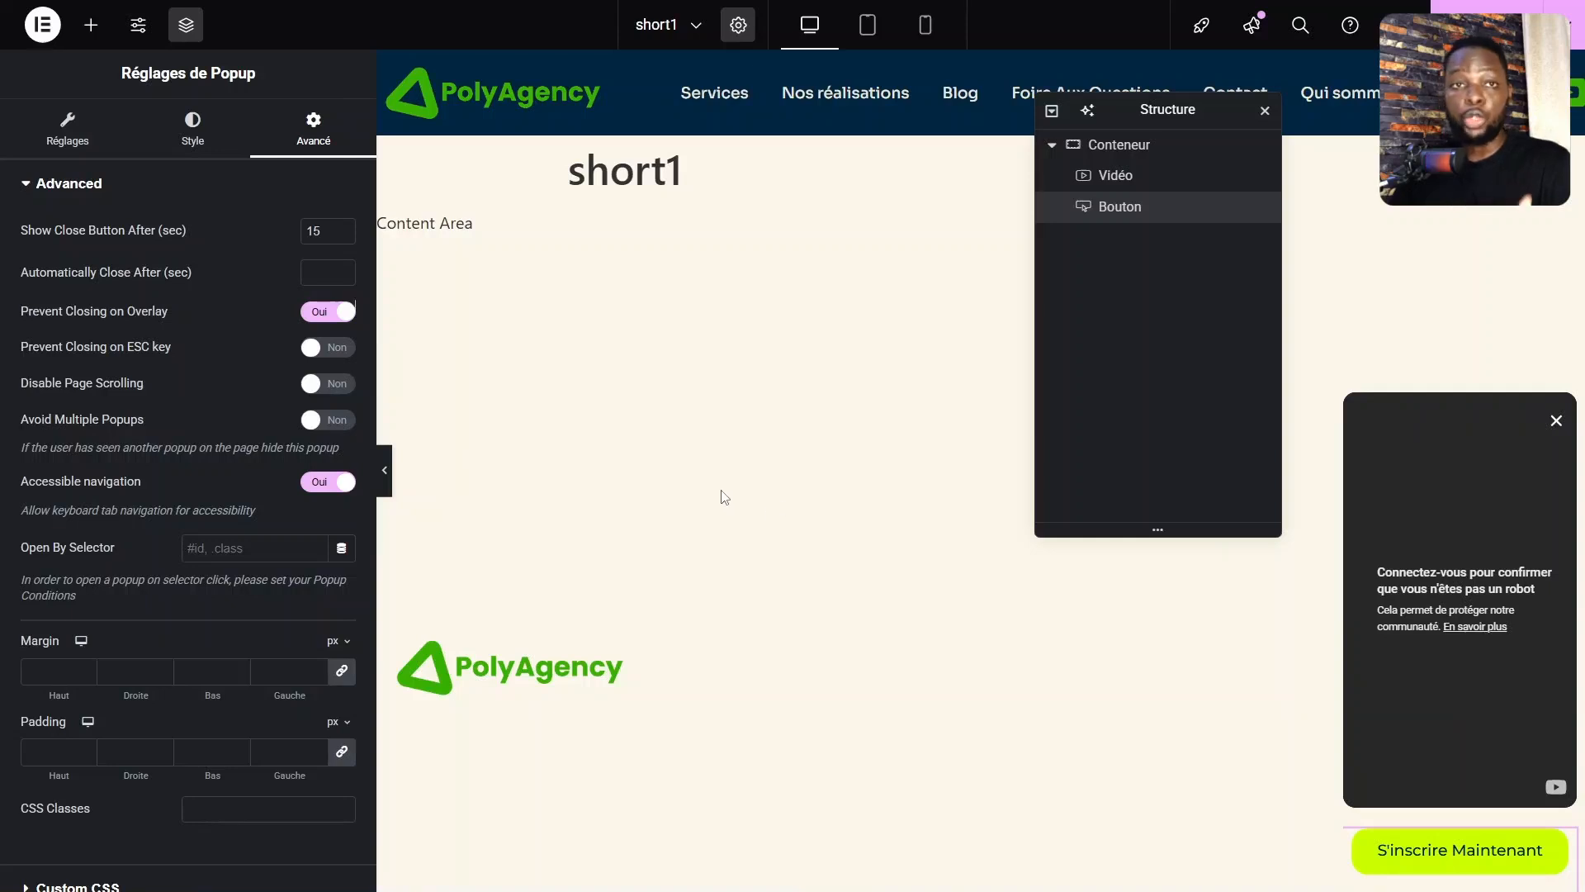
{"action": "left_click", "coordinate": [326, 311]}
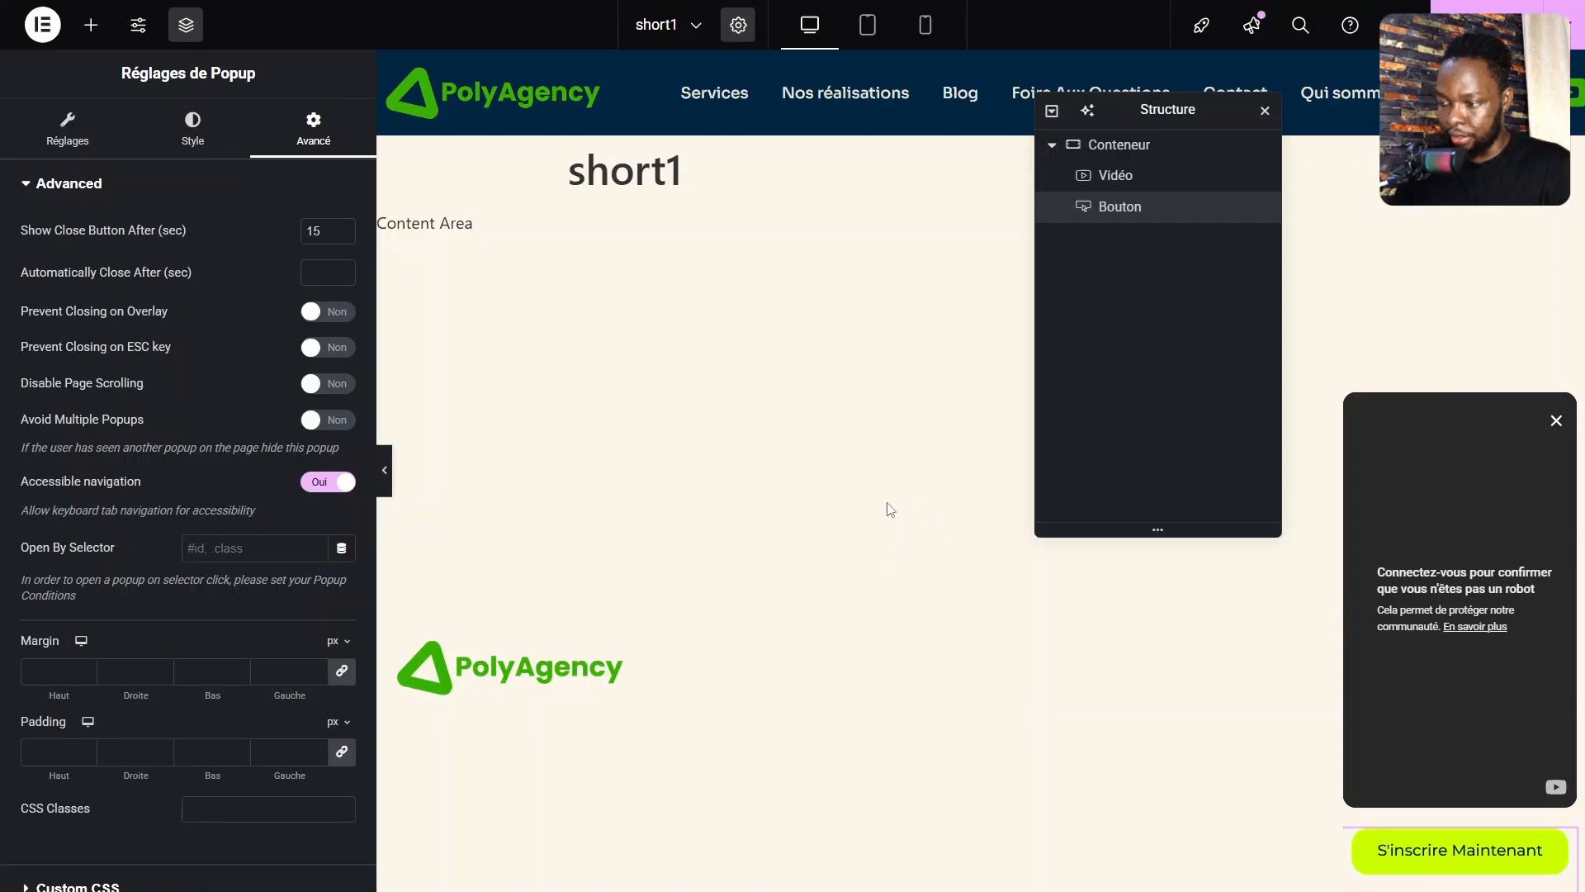
{"action": "left_click", "coordinate": [327, 318]}
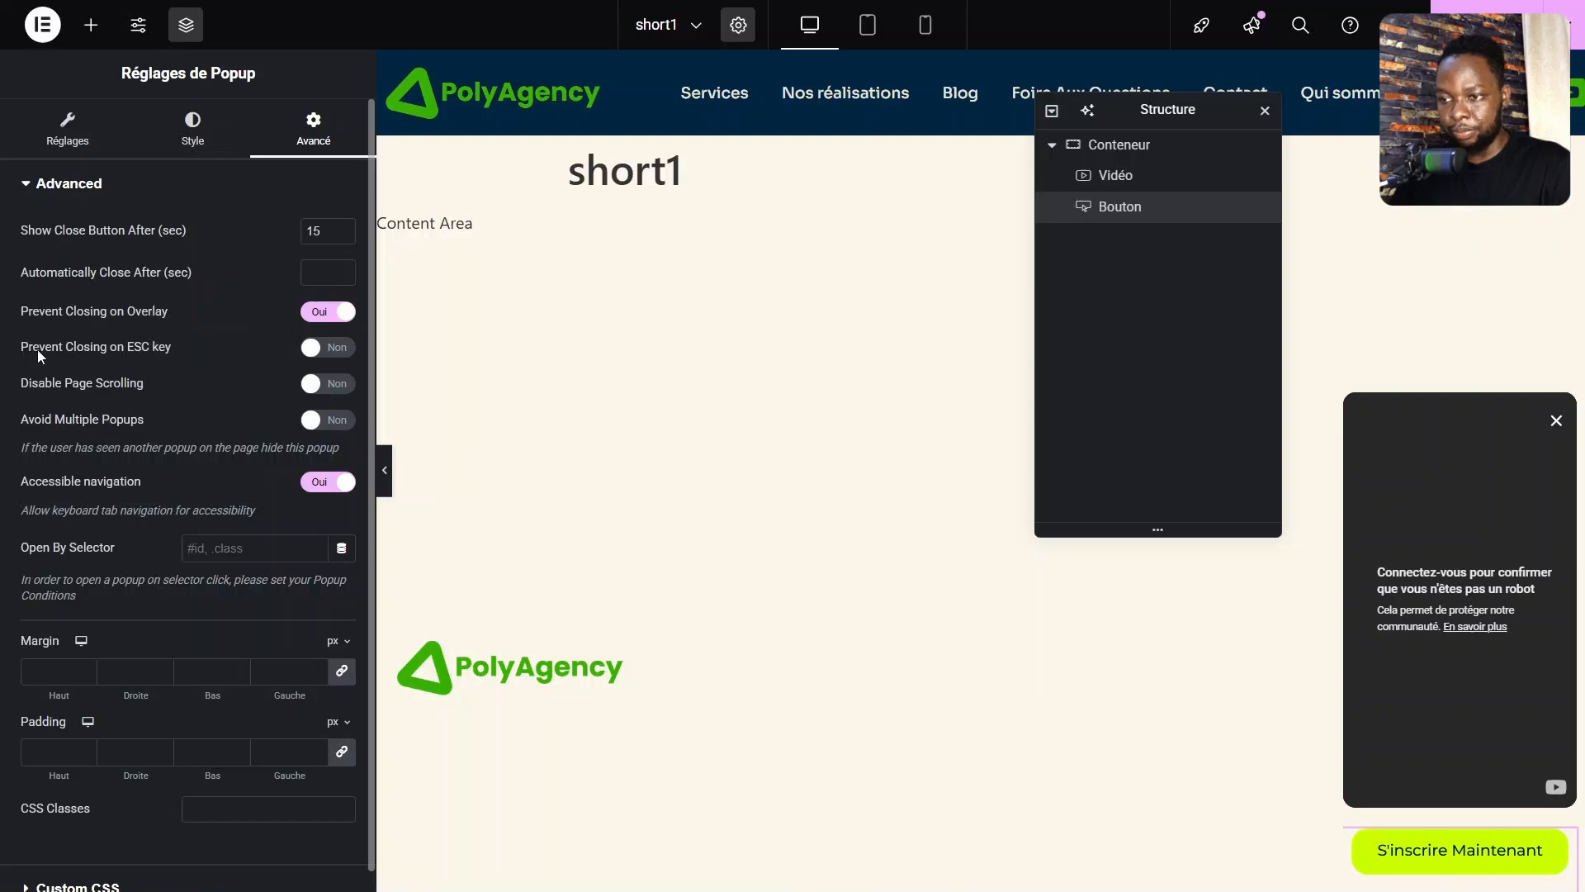
{"action": "left_click", "coordinate": [328, 347]}
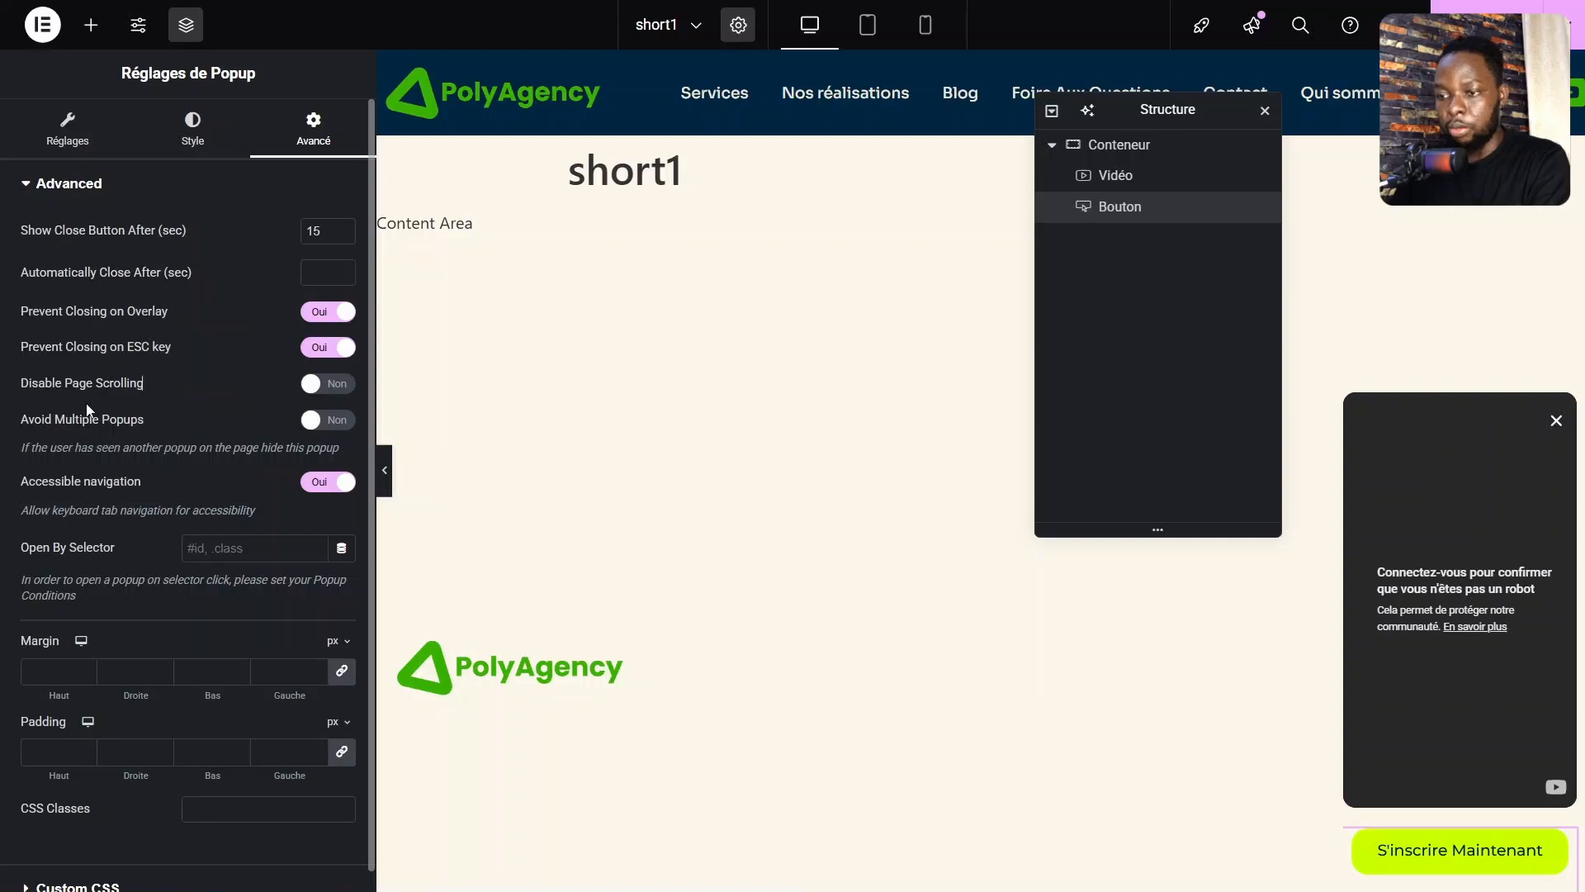
Enable Avoid Multiple Popups and disable Accessible navigation in the popup's advanced settings.
{"action": "left_click", "coordinate": [345, 420]}
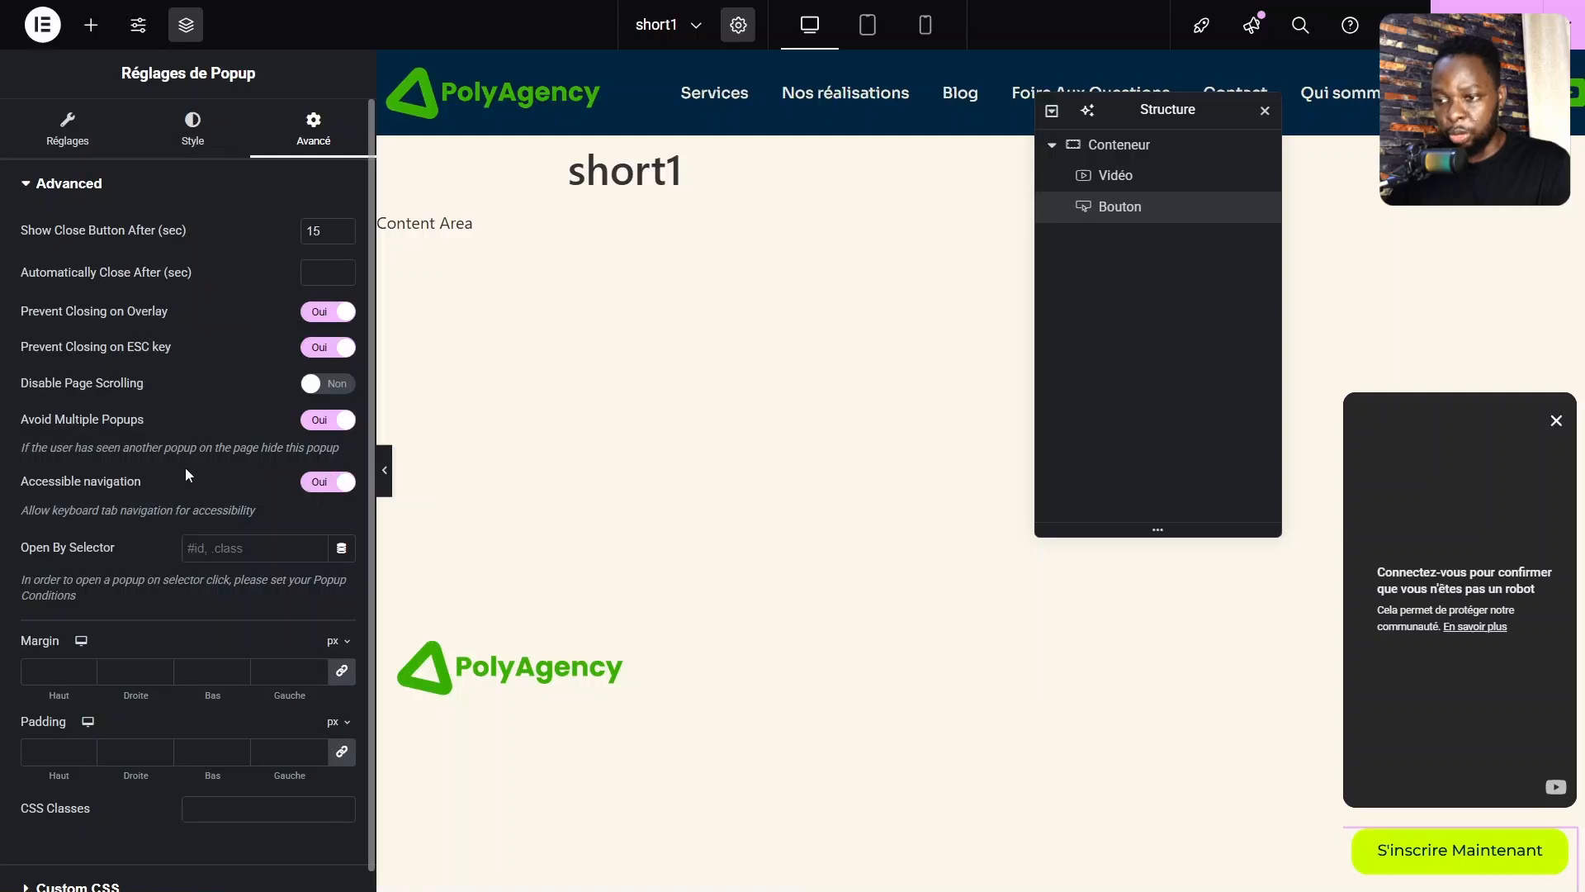
{"action": "left_click", "coordinate": [326, 485]}
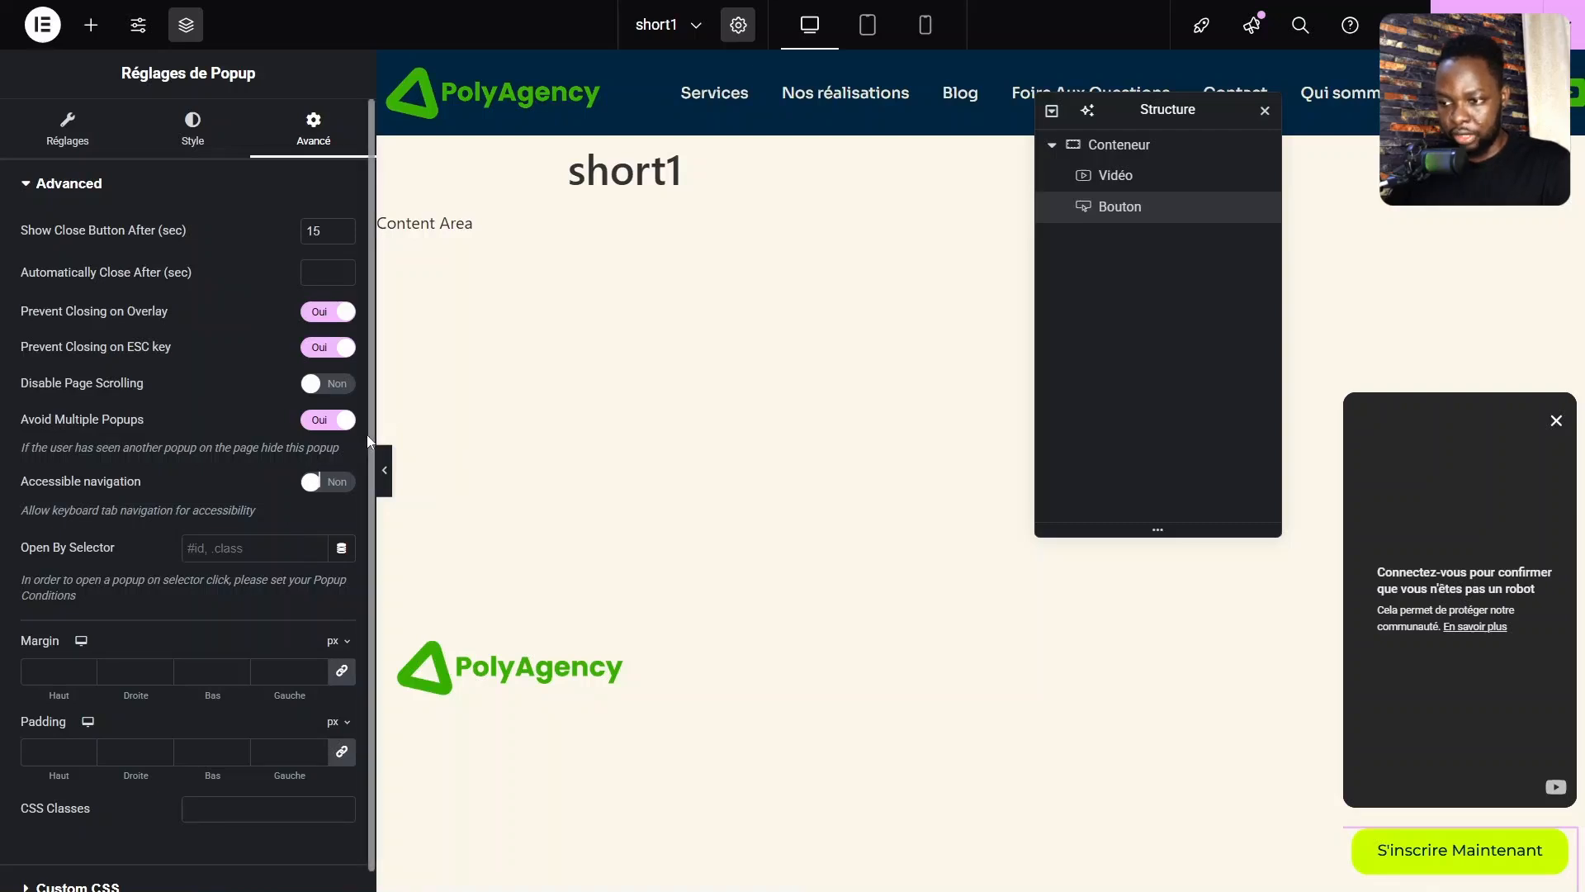
{"action": "scroll", "coordinate": [369, 438], "scroll_direction": "down", "scroll_amount": 1}
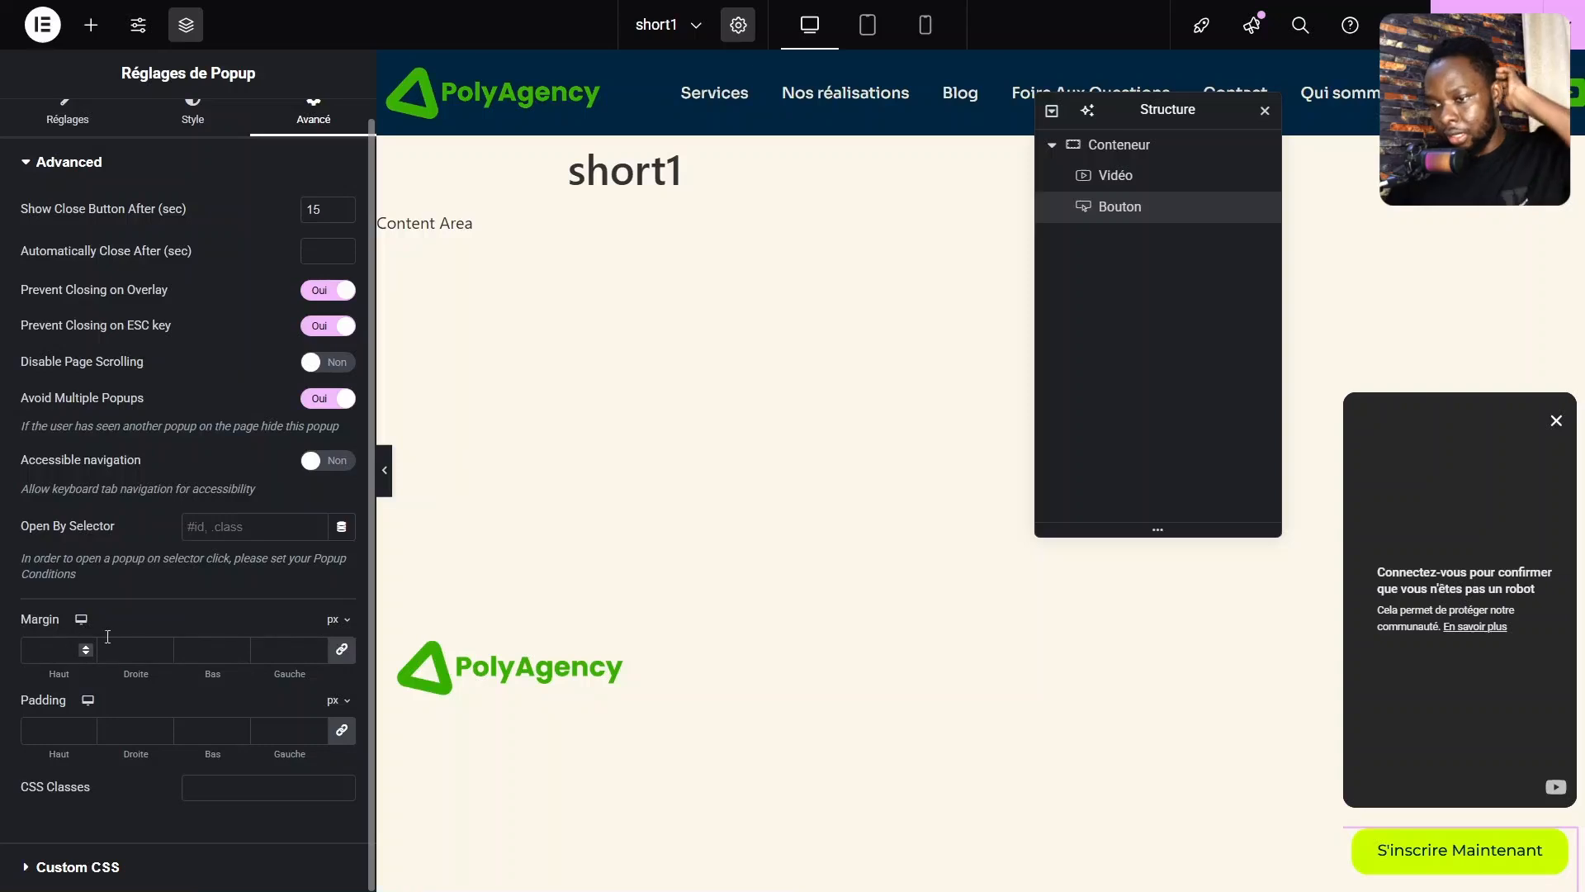
{"action": "left_click", "coordinate": [91, 868]}
{"action": "left_click", "coordinate": [68, 231]}
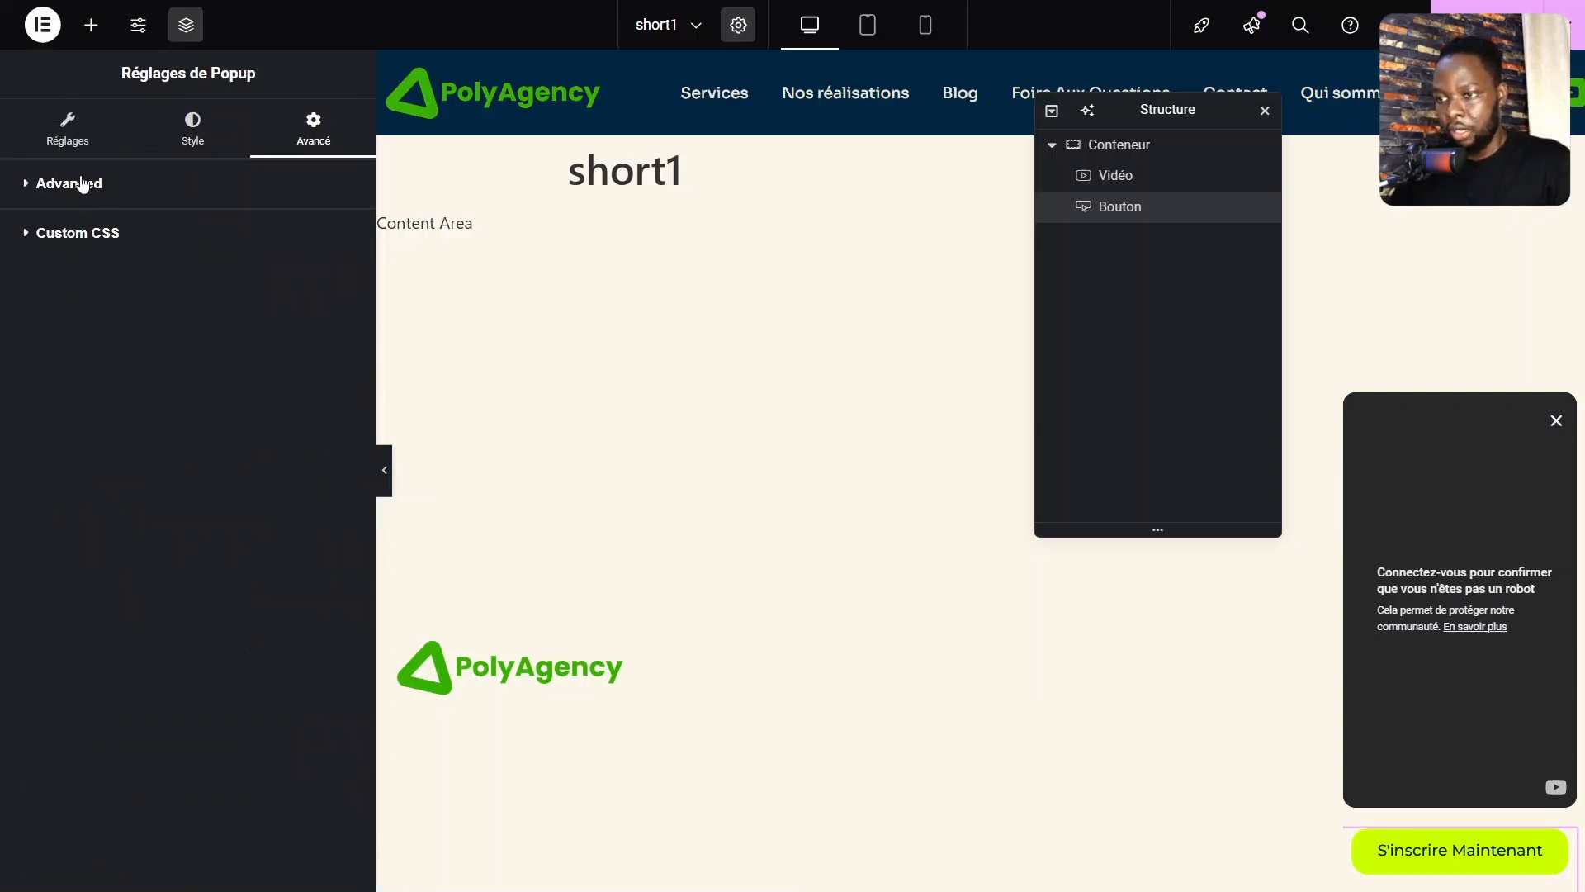
{"action": "left_click", "coordinate": [83, 184]}
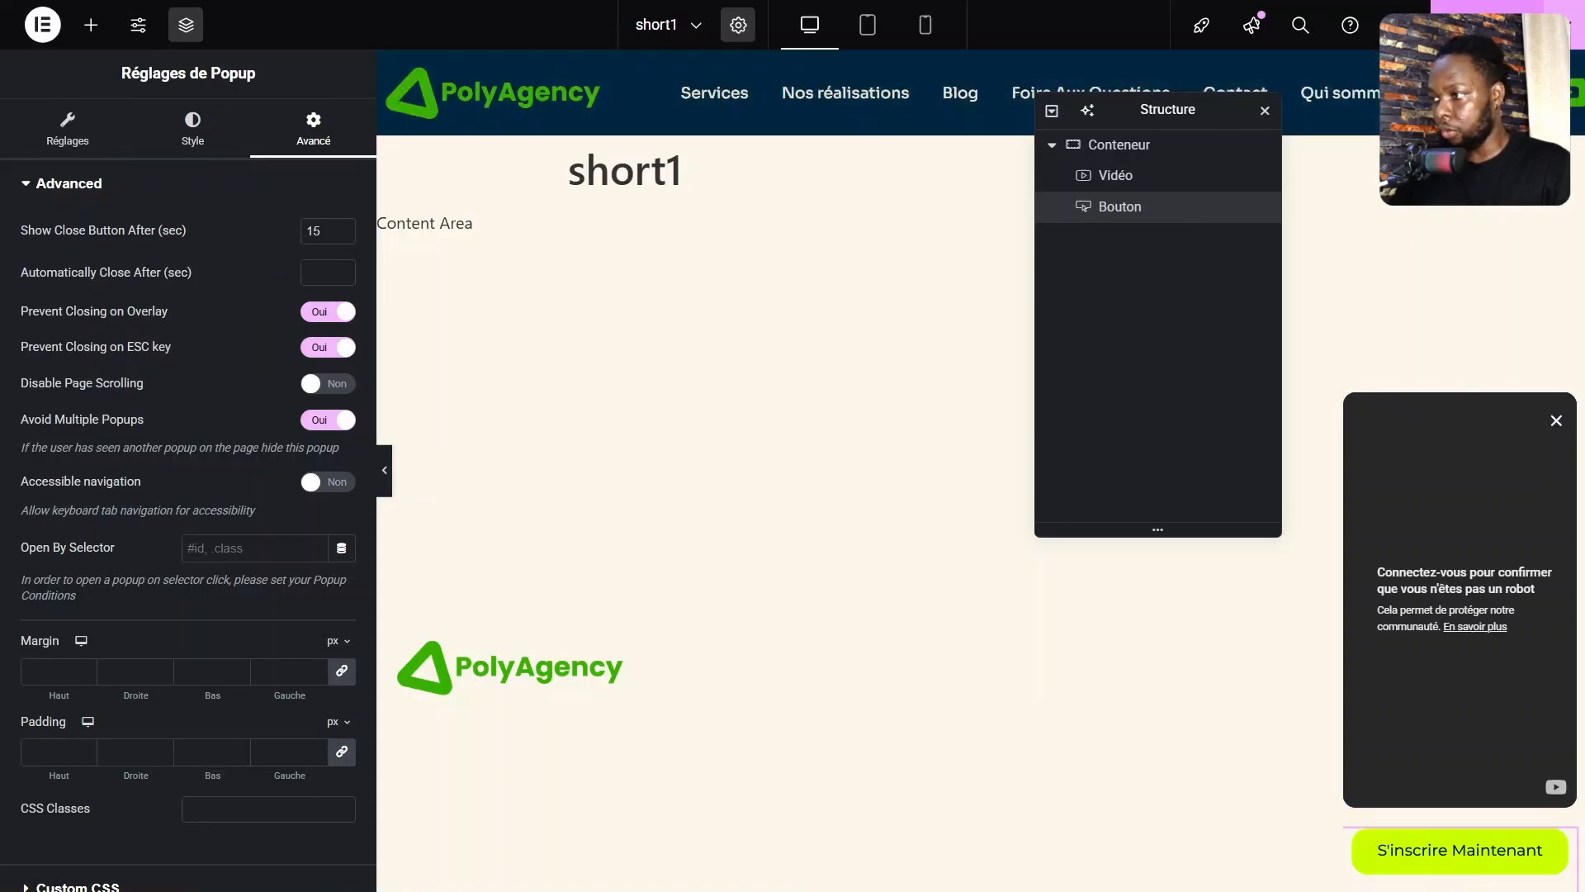
Start publishing the popup and add a display condition that includes only the Singular Front Page.
{"action": "left_click", "coordinate": [1486, 25]}
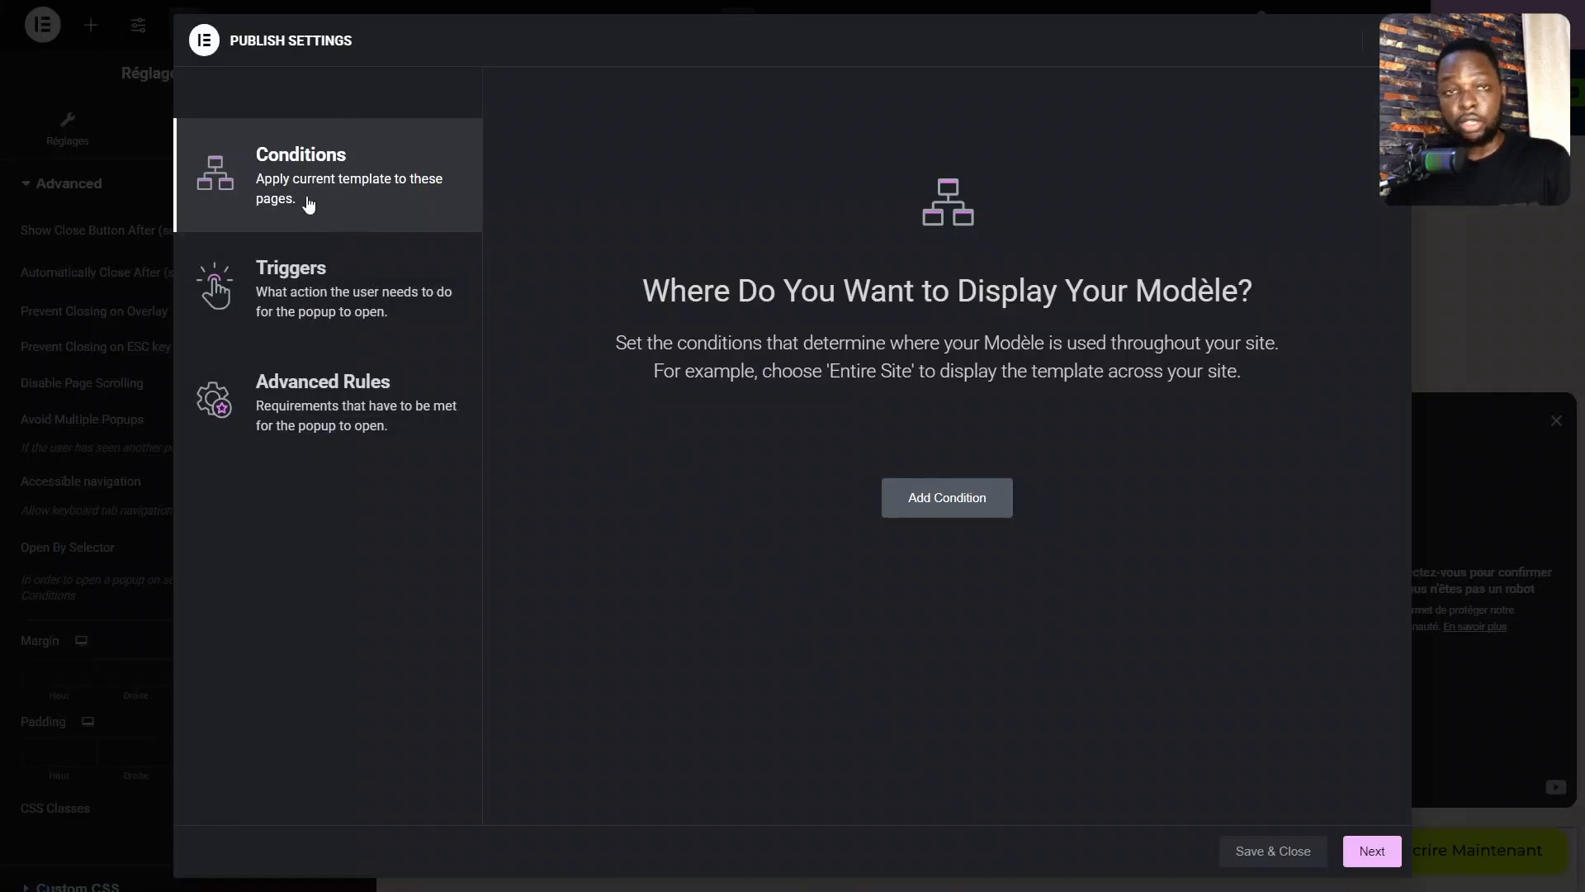
{"action": "left_click", "coordinate": [933, 507]}
{"action": "left_click", "coordinate": [784, 459]}
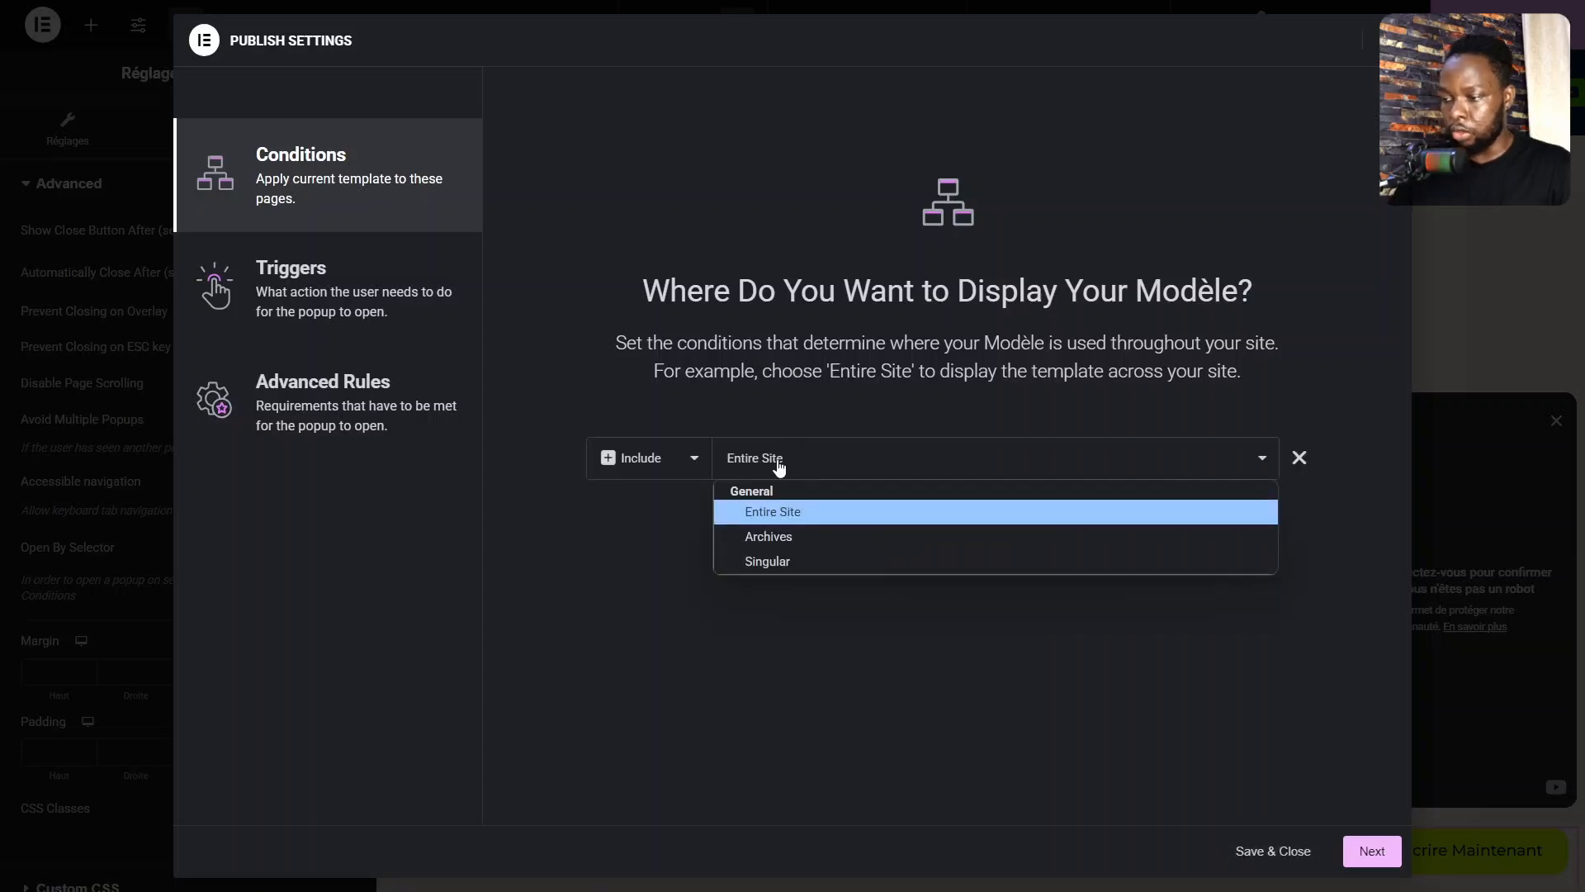
{"action": "left_click", "coordinate": [774, 567]}
{"action": "left_click", "coordinate": [1059, 467]}
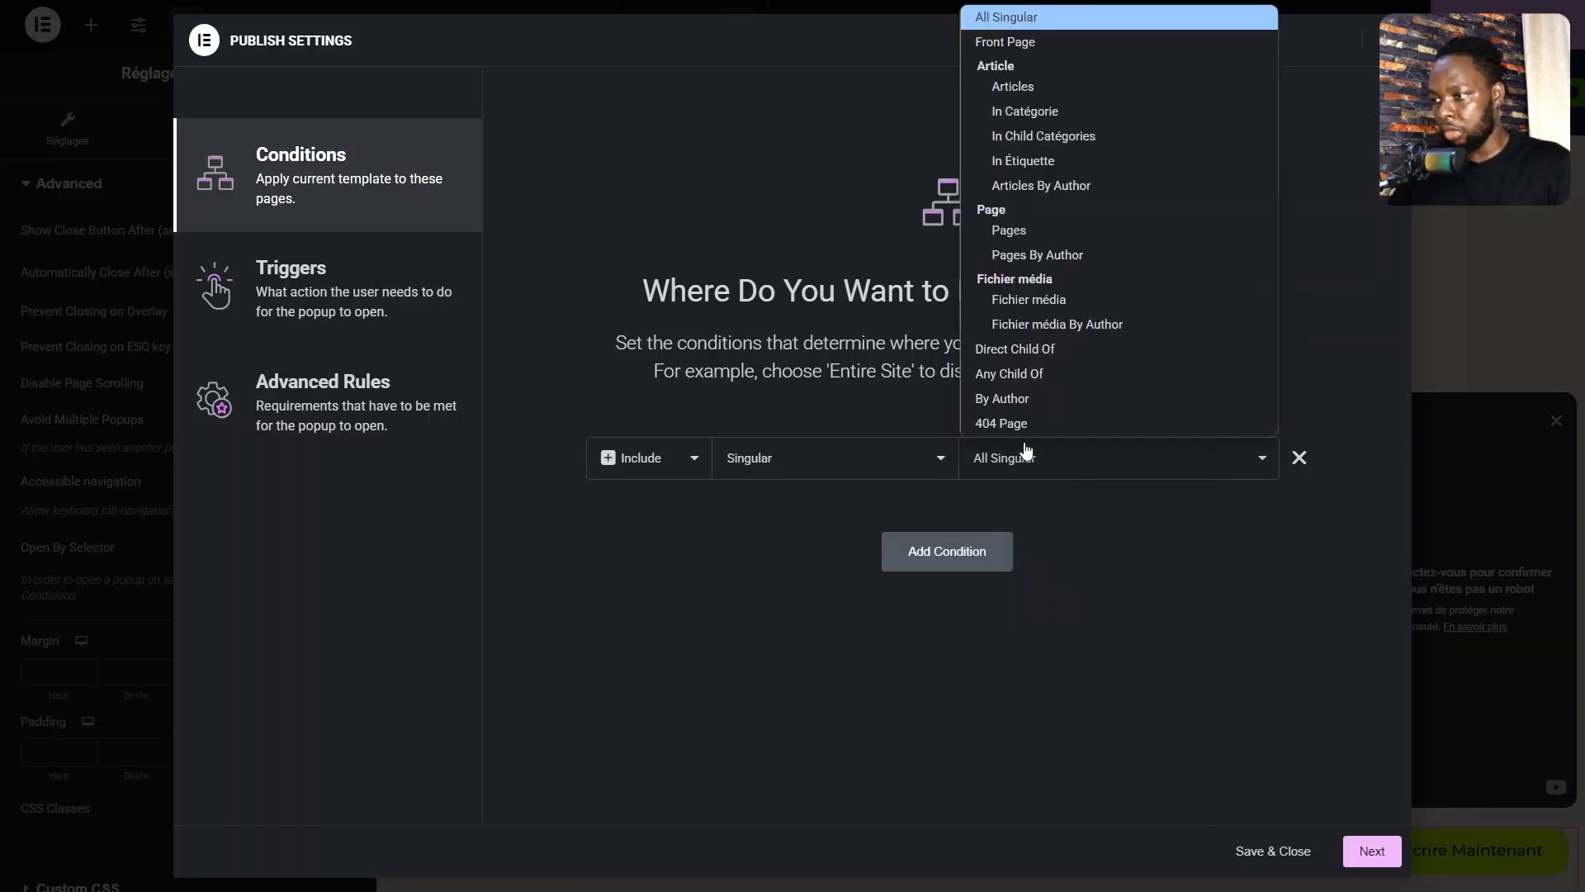
{"action": "left_click", "coordinate": [1039, 40]}
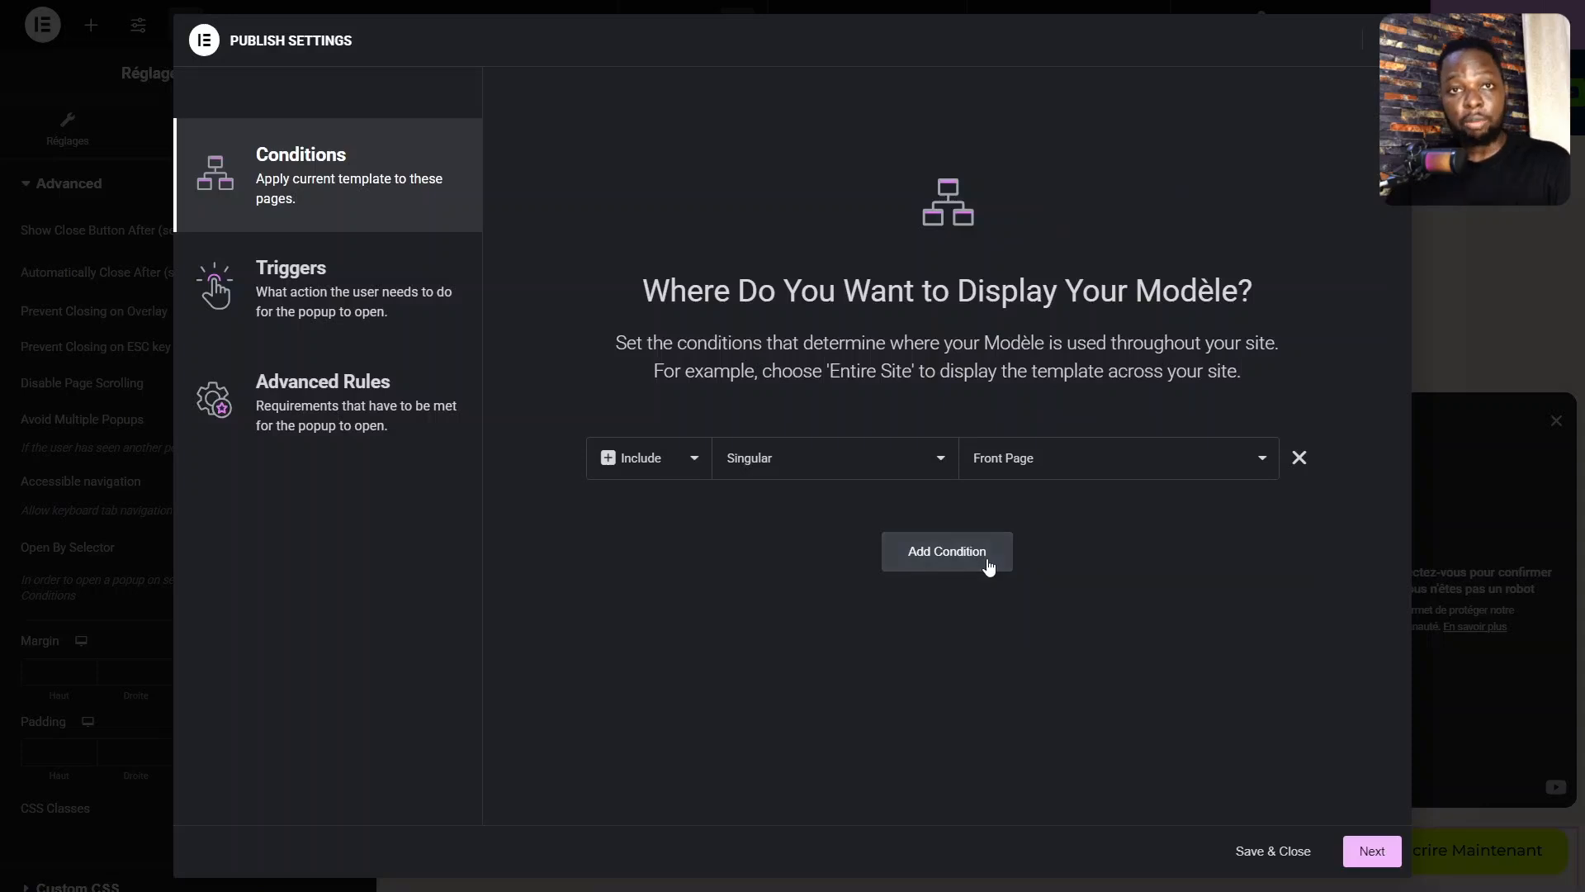
{"action": "key", "text": "F11"}
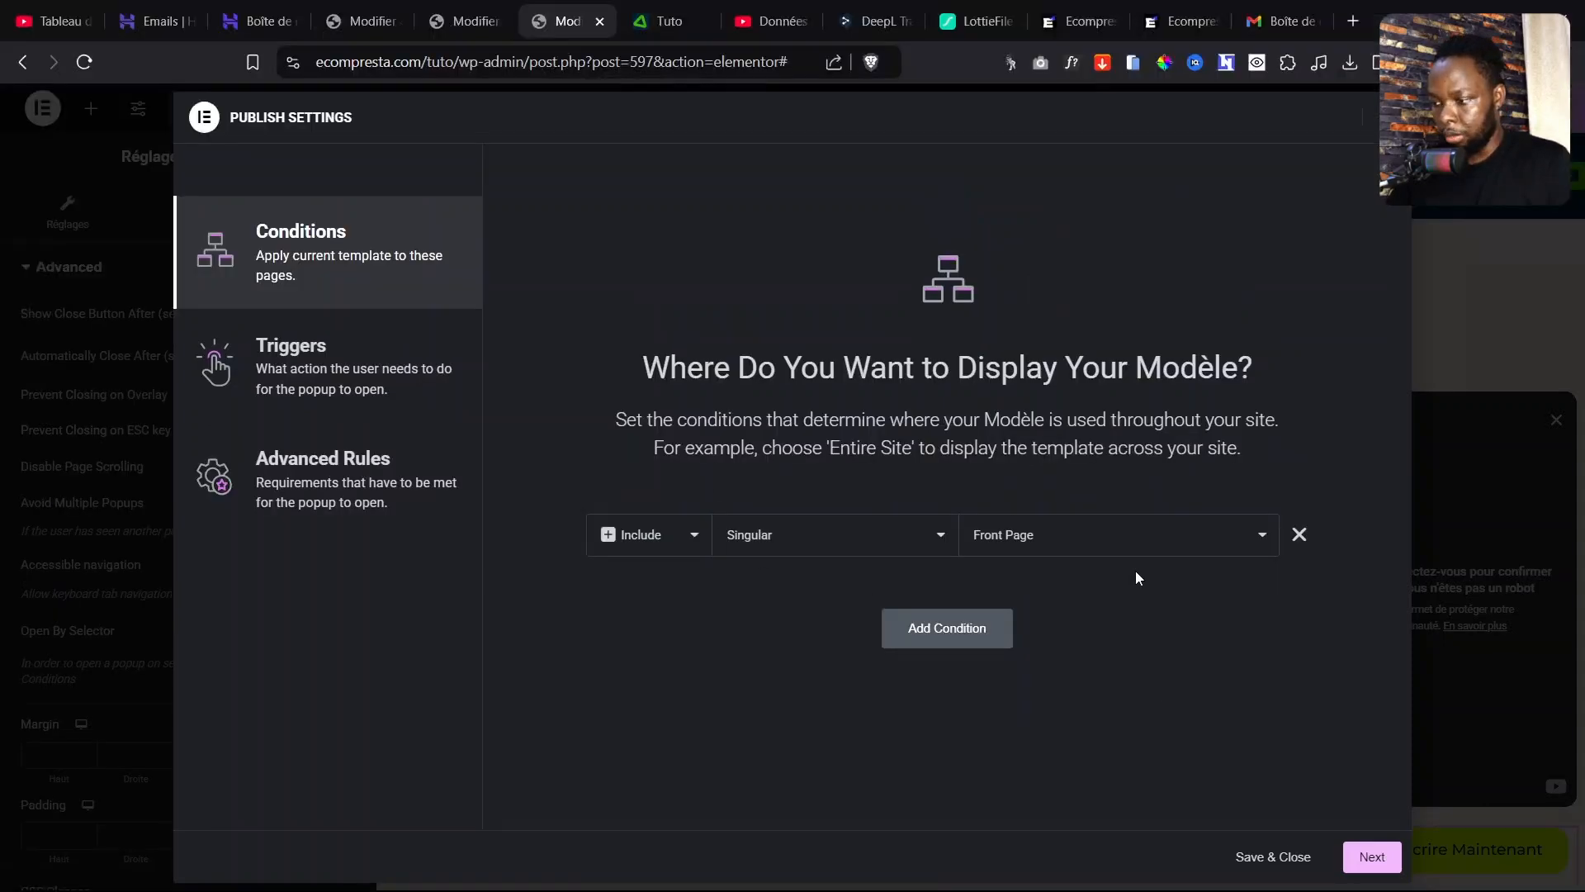
Enable the On Scroll trigger with direction Down within 20%, leave the advanced rules off, and save the publish settings.
{"action": "left_click", "coordinate": [1378, 859]}
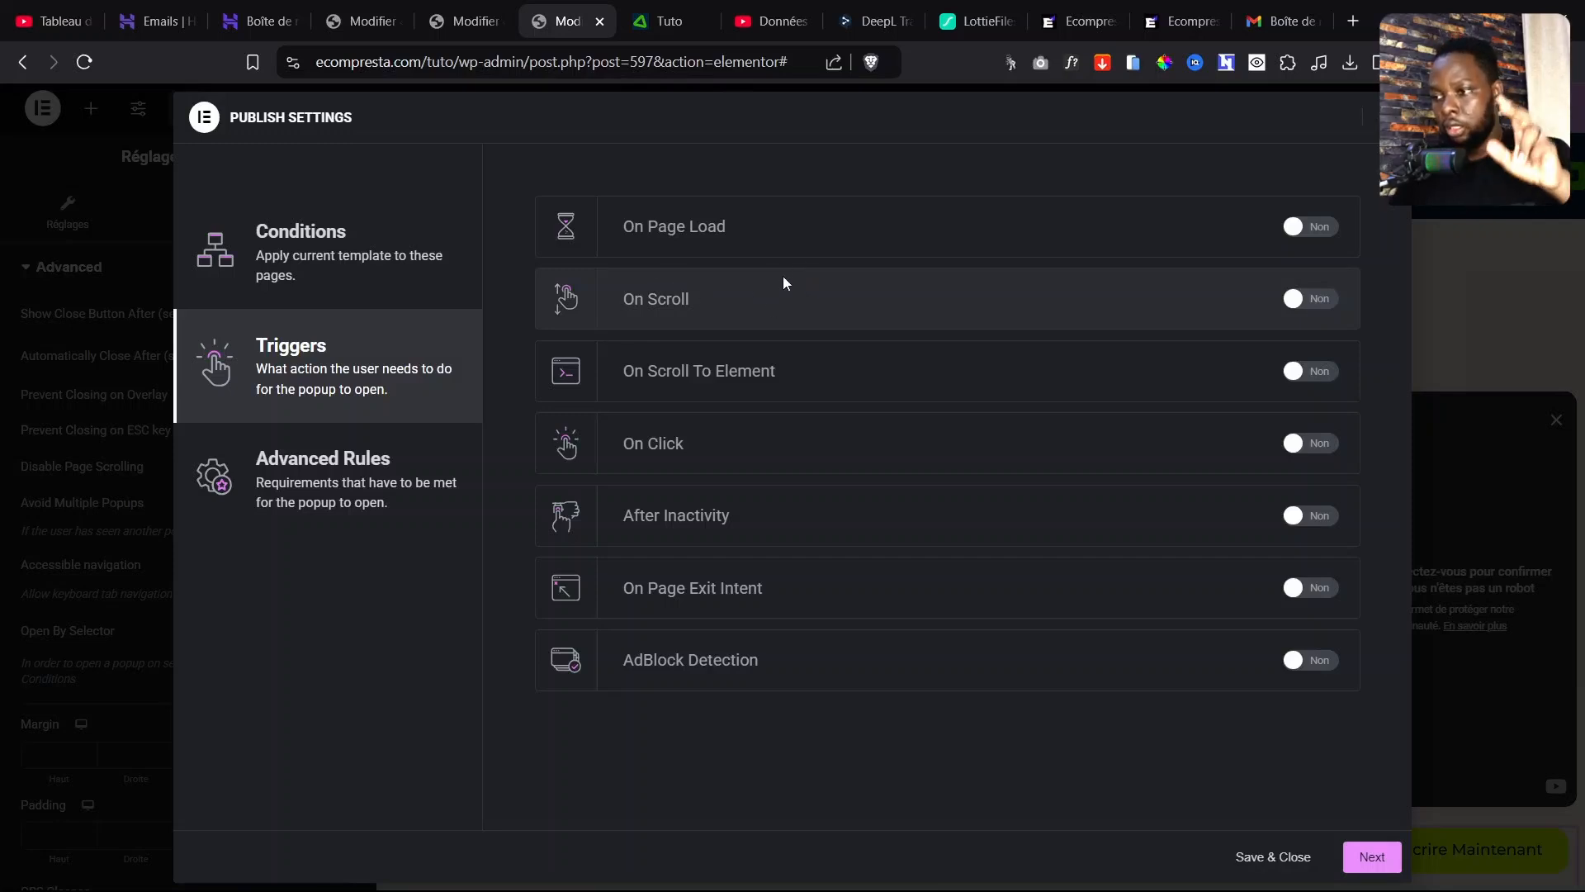
{"action": "left_click", "coordinate": [1297, 304]}
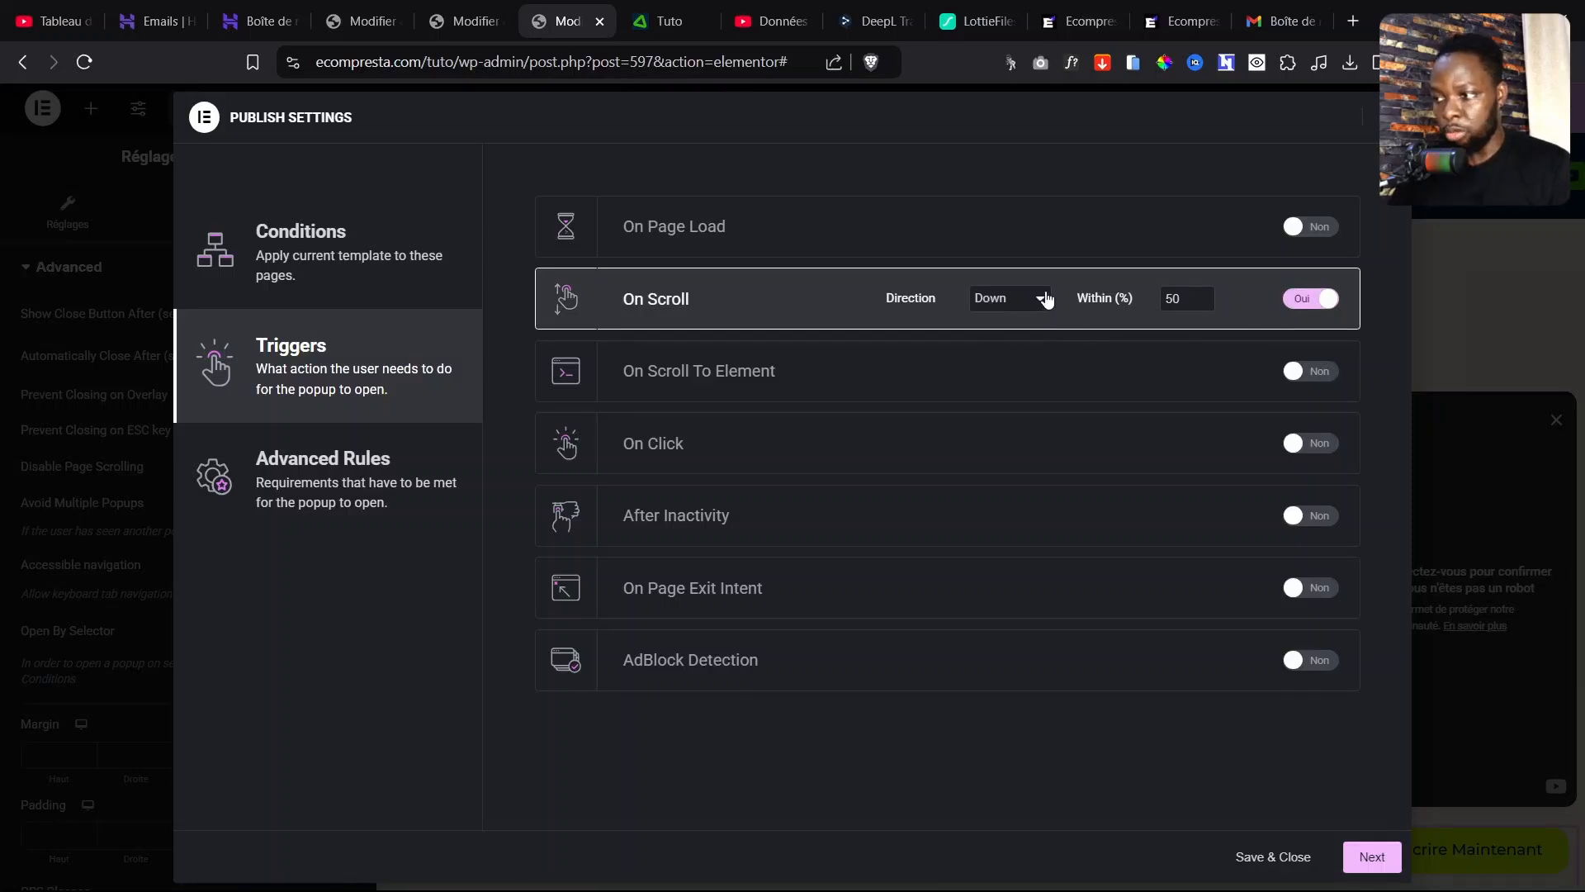
{"action": "double_click", "coordinate": [1171, 296]}
{"action": "type", "text": "2"}
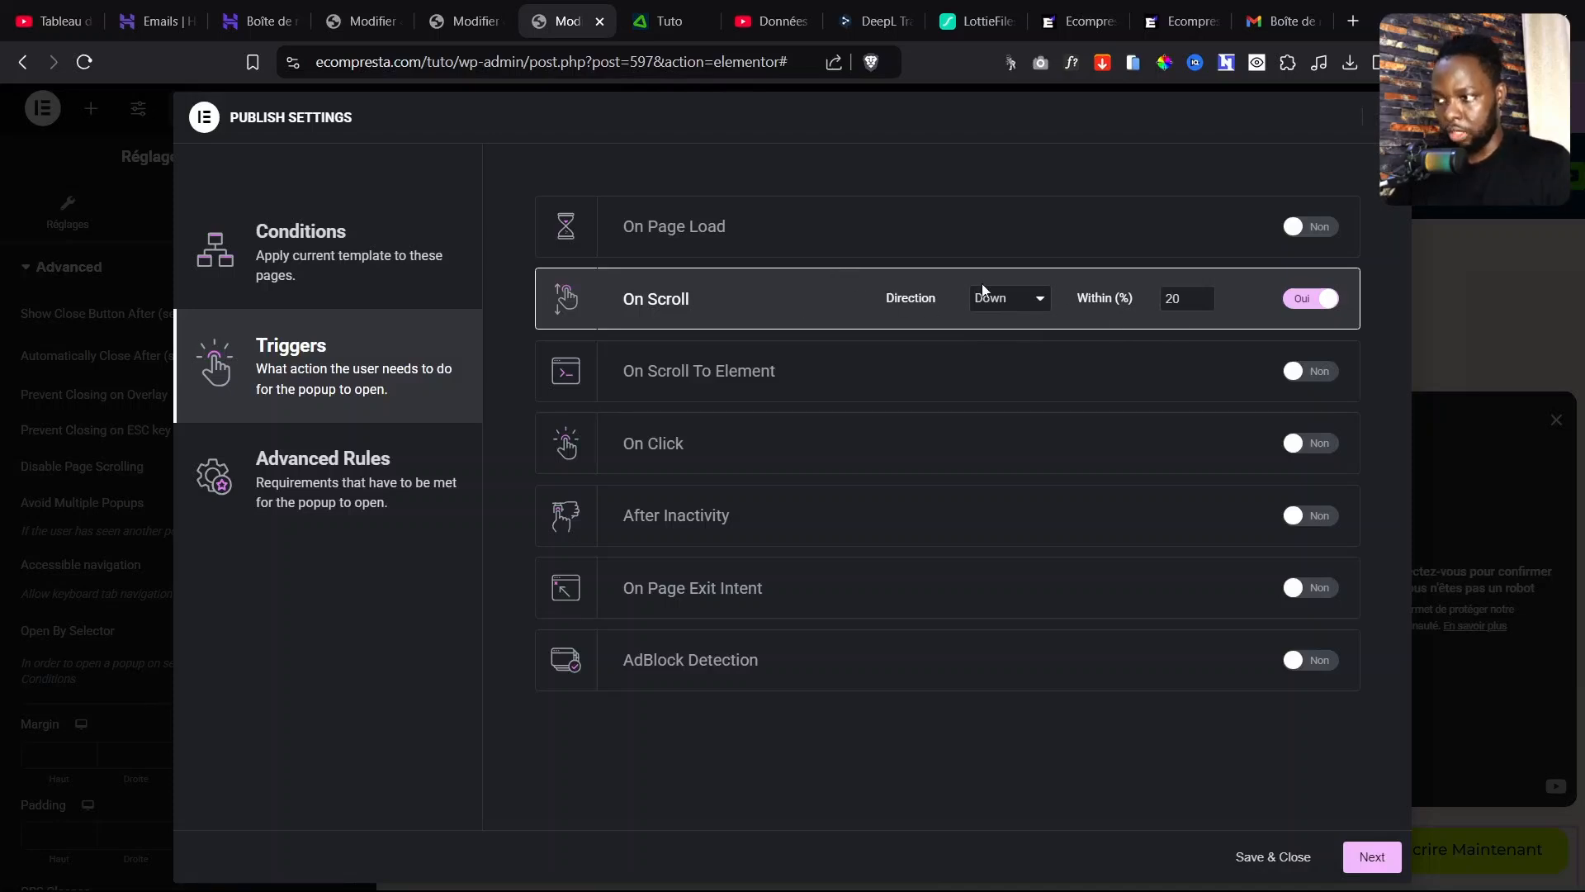
{"action": "left_click", "coordinate": [1377, 859]}
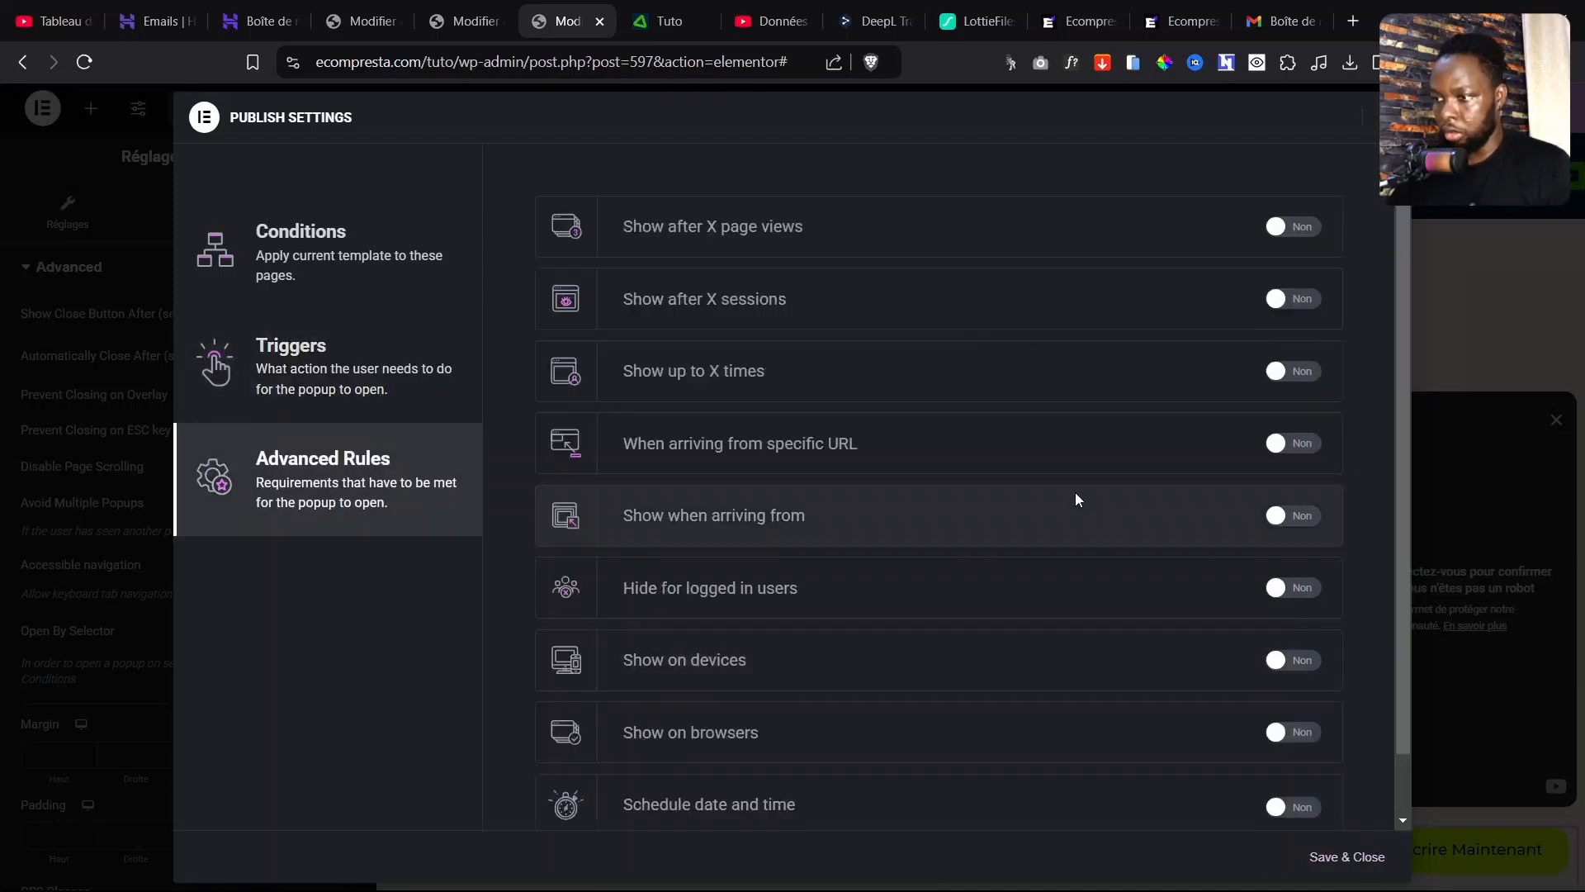
{"action": "left_click", "coordinate": [1359, 857]}
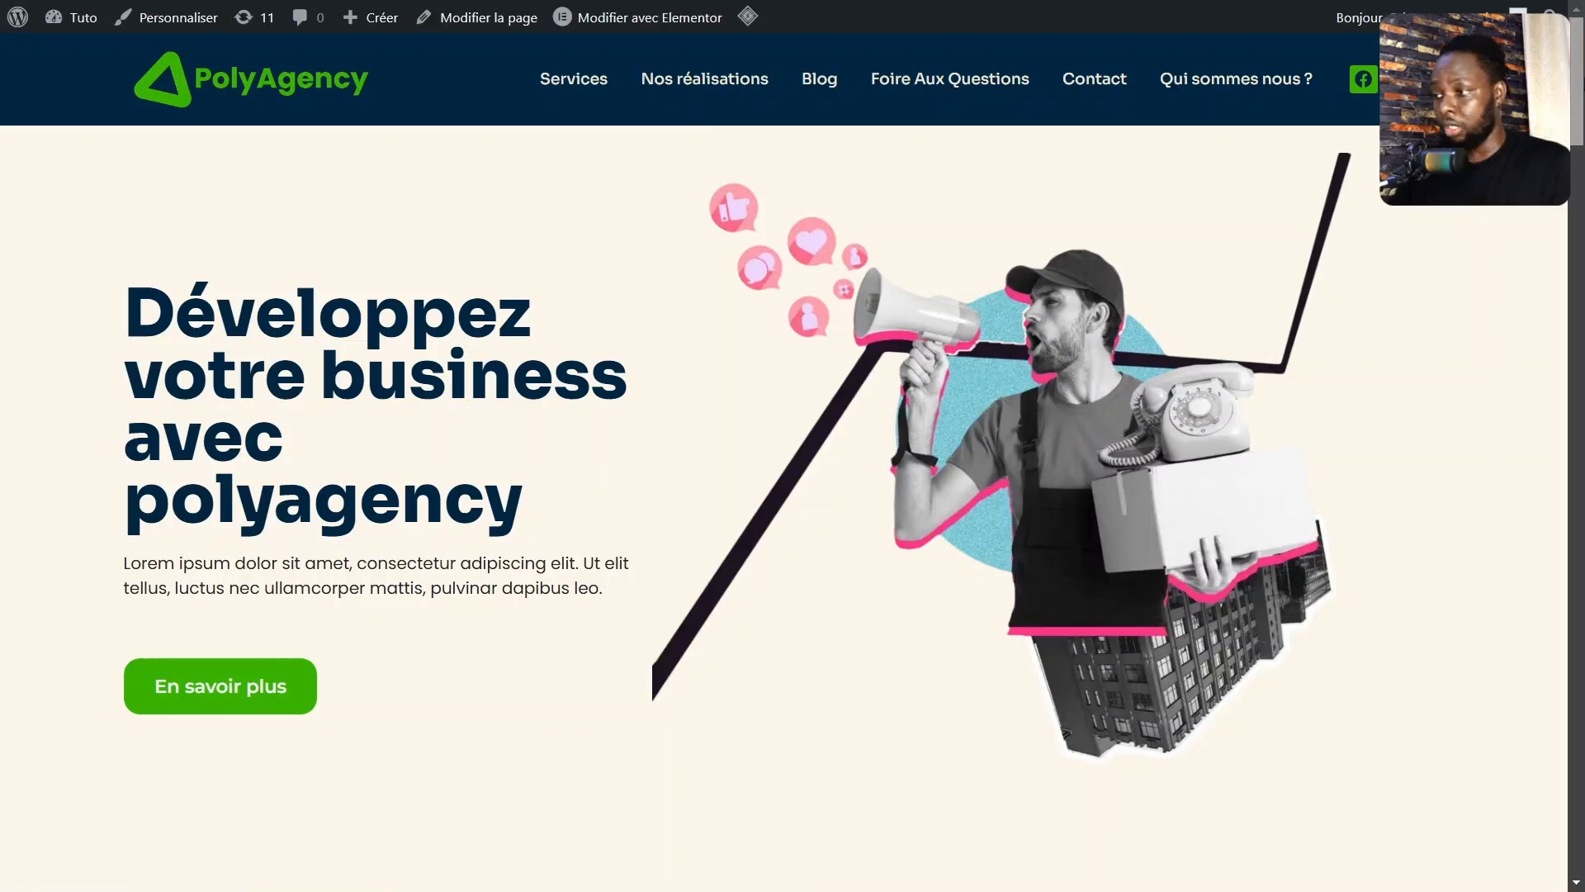
Test the popup on the live home page by scrolling down to trigger it, trying the page outside it, and closing it.
{"action": "scroll", "coordinate": [784, 496], "scroll_direction": "down", "scroll_amount": 5}
{"action": "scroll", "coordinate": [785, 495], "scroll_direction": "down", "scroll_amount": 15}
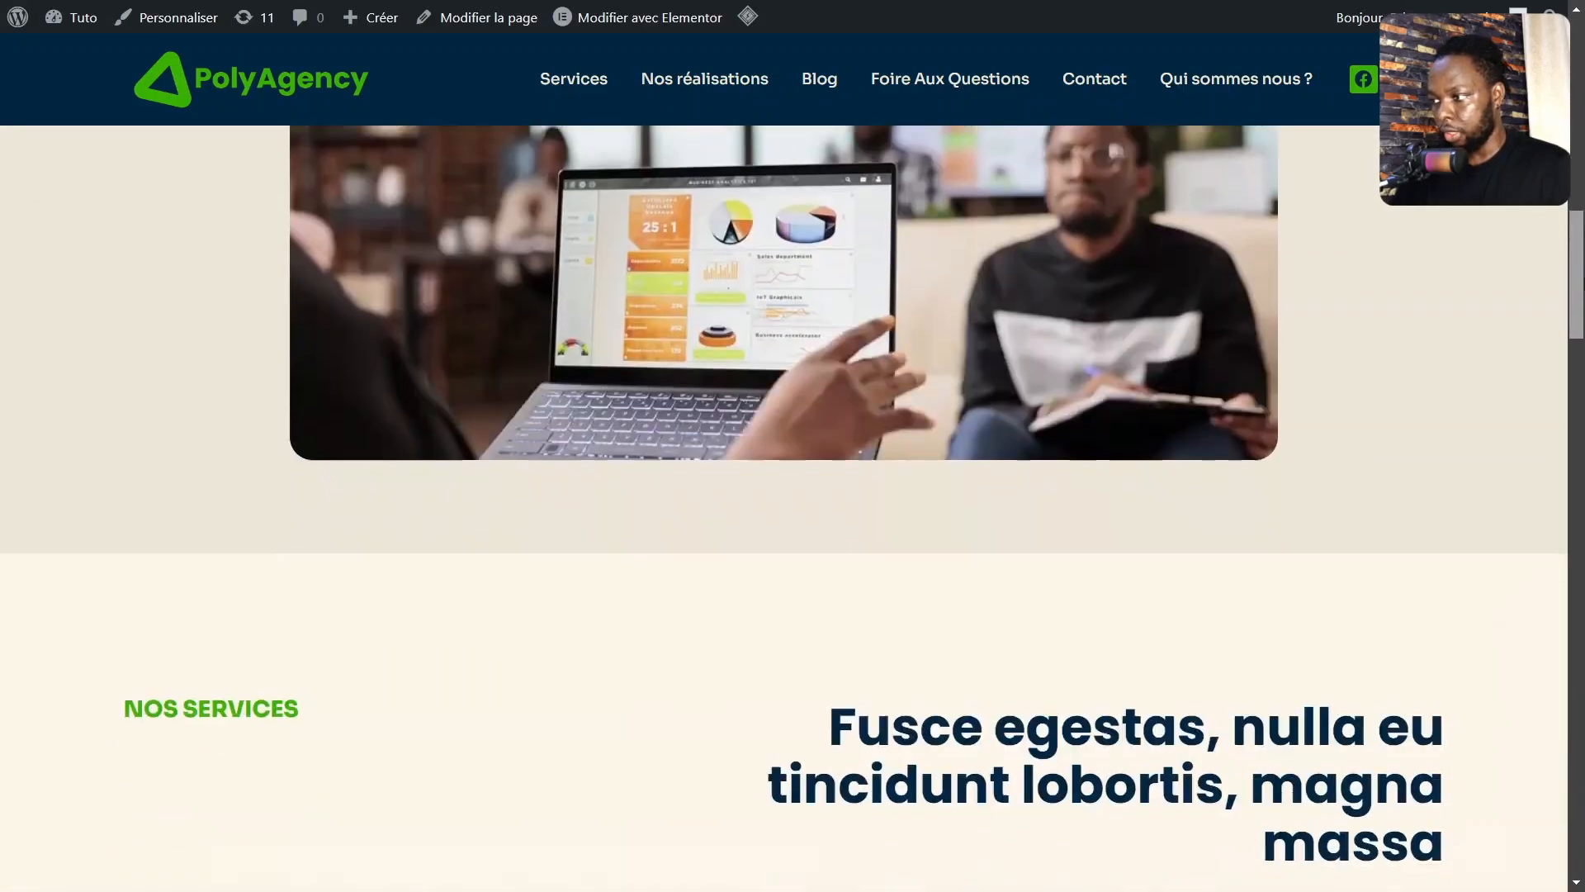
{"action": "scroll", "coordinate": [784, 495], "scroll_direction": "down", "scroll_amount": 2}
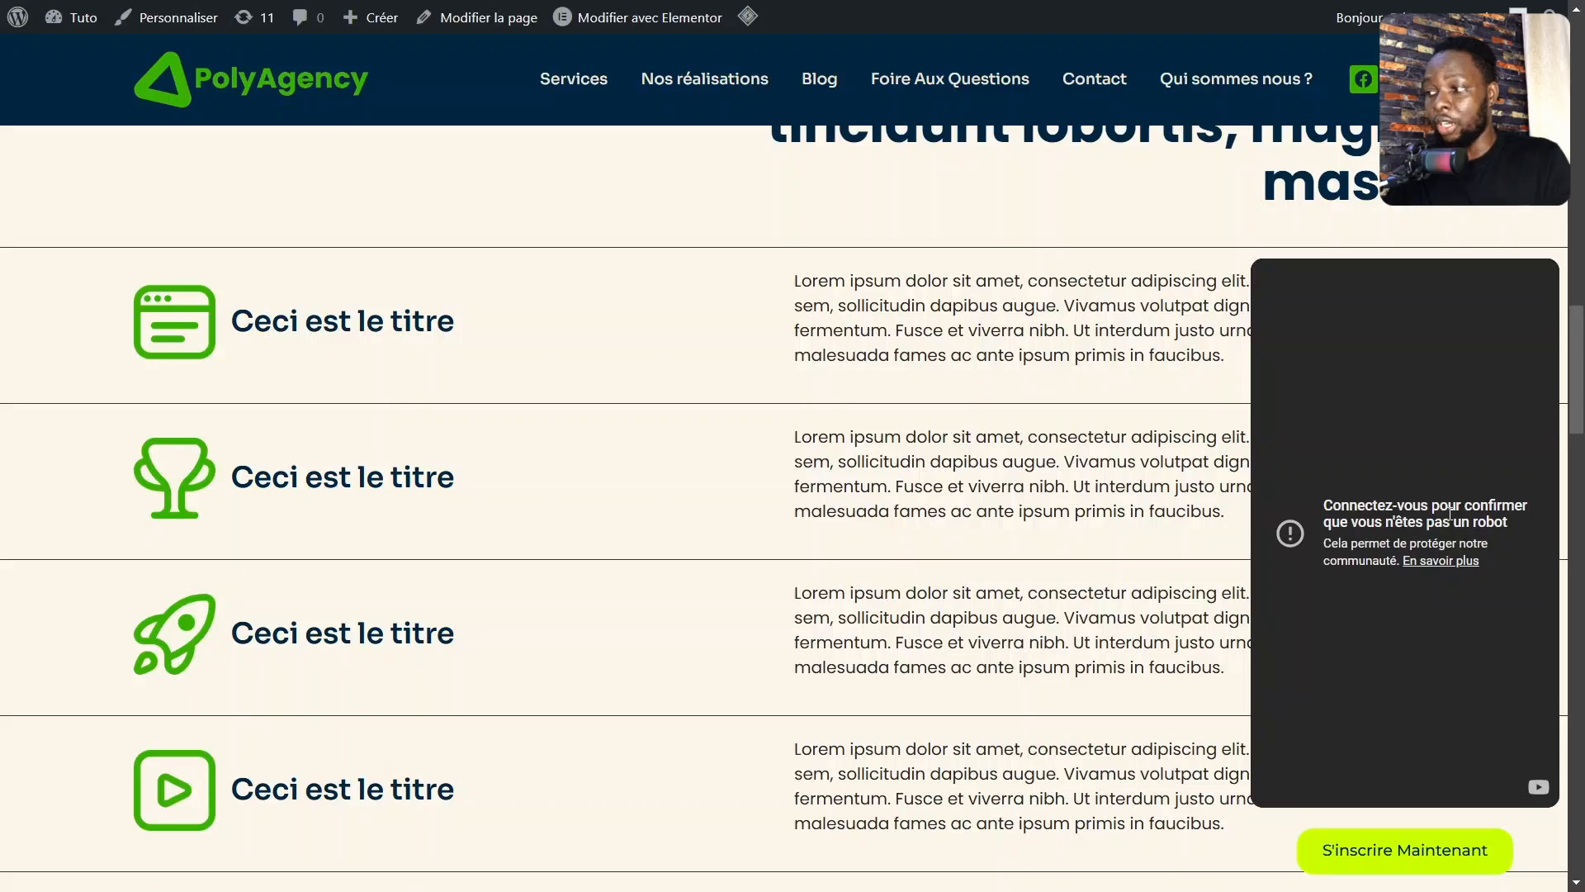
{"action": "left_click_drag", "start_coordinate": [1451, 512], "coordinate": [1446, 544]}
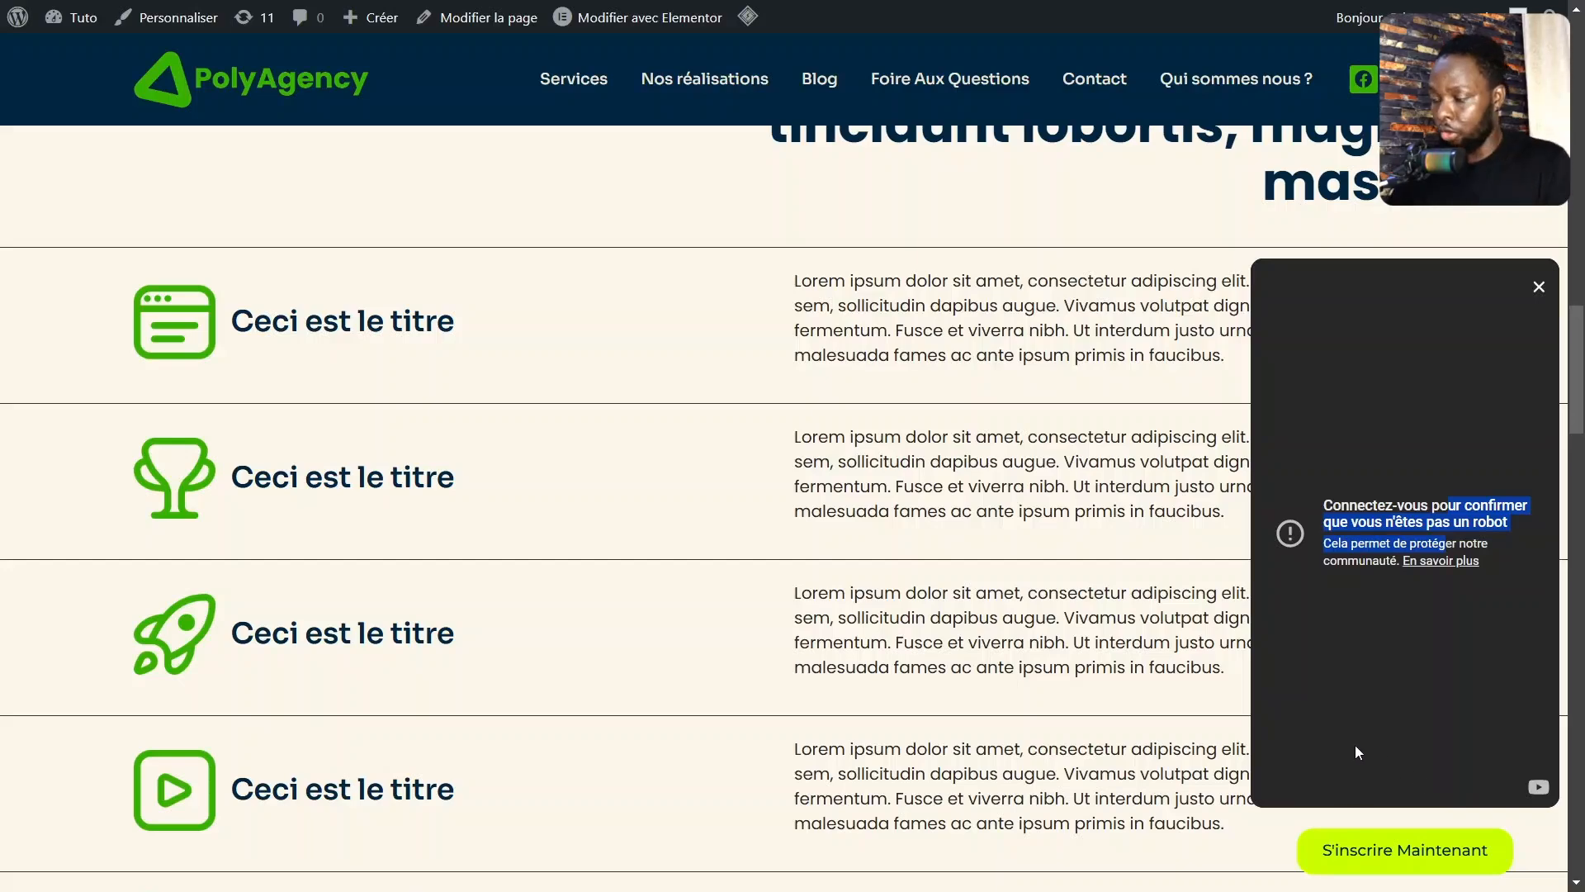
{"action": "left_click_drag", "start_coordinate": [1581, 409], "coordinate": [1577, 451]}
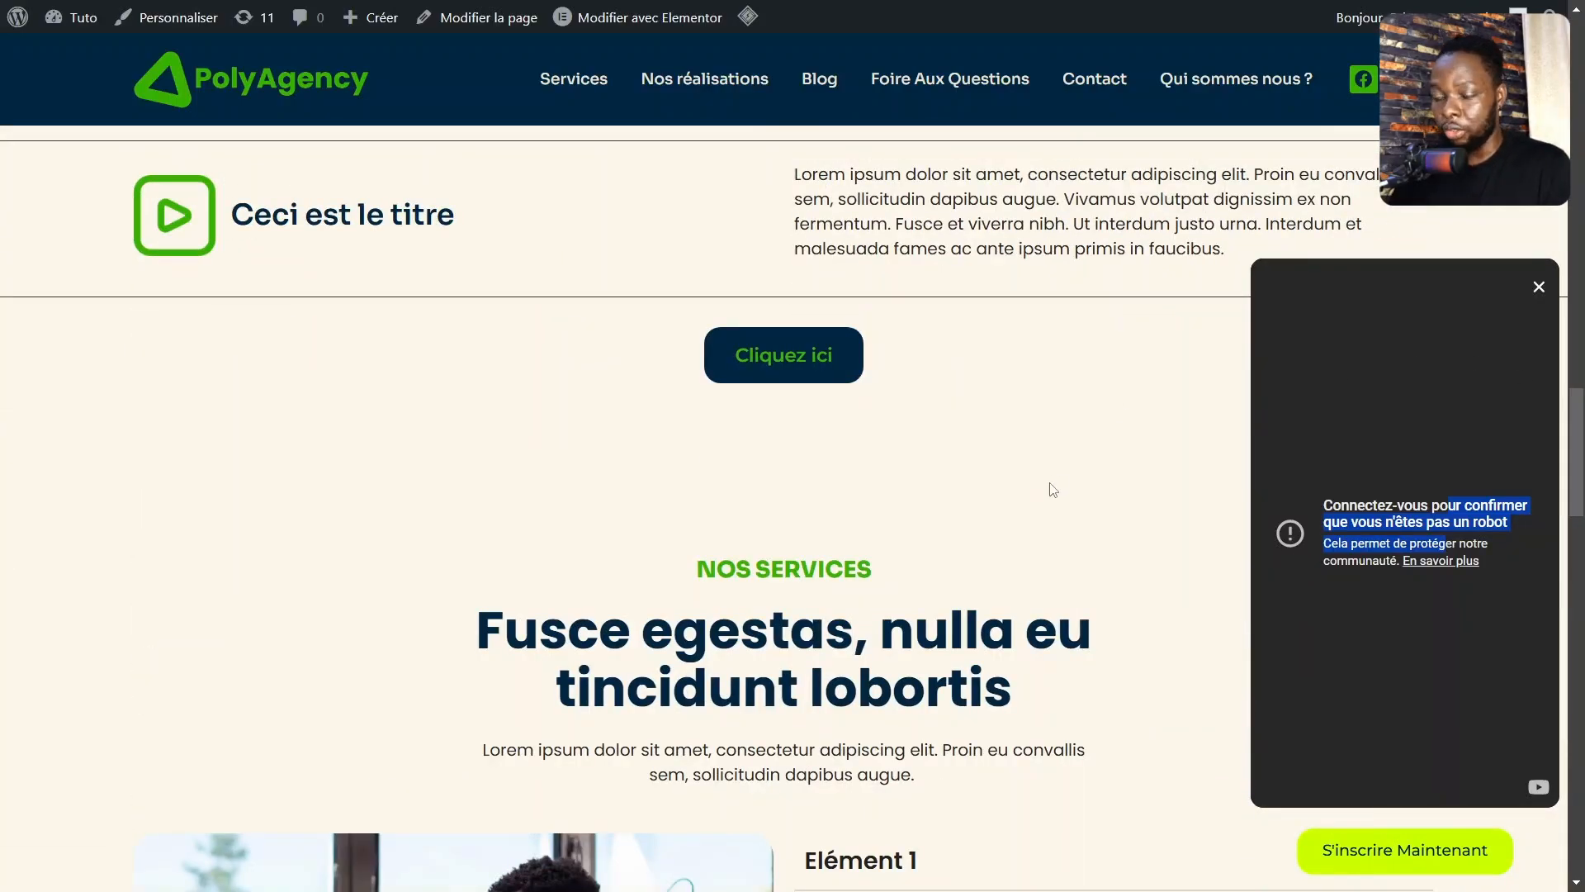
{"action": "left_click", "coordinate": [611, 440]}
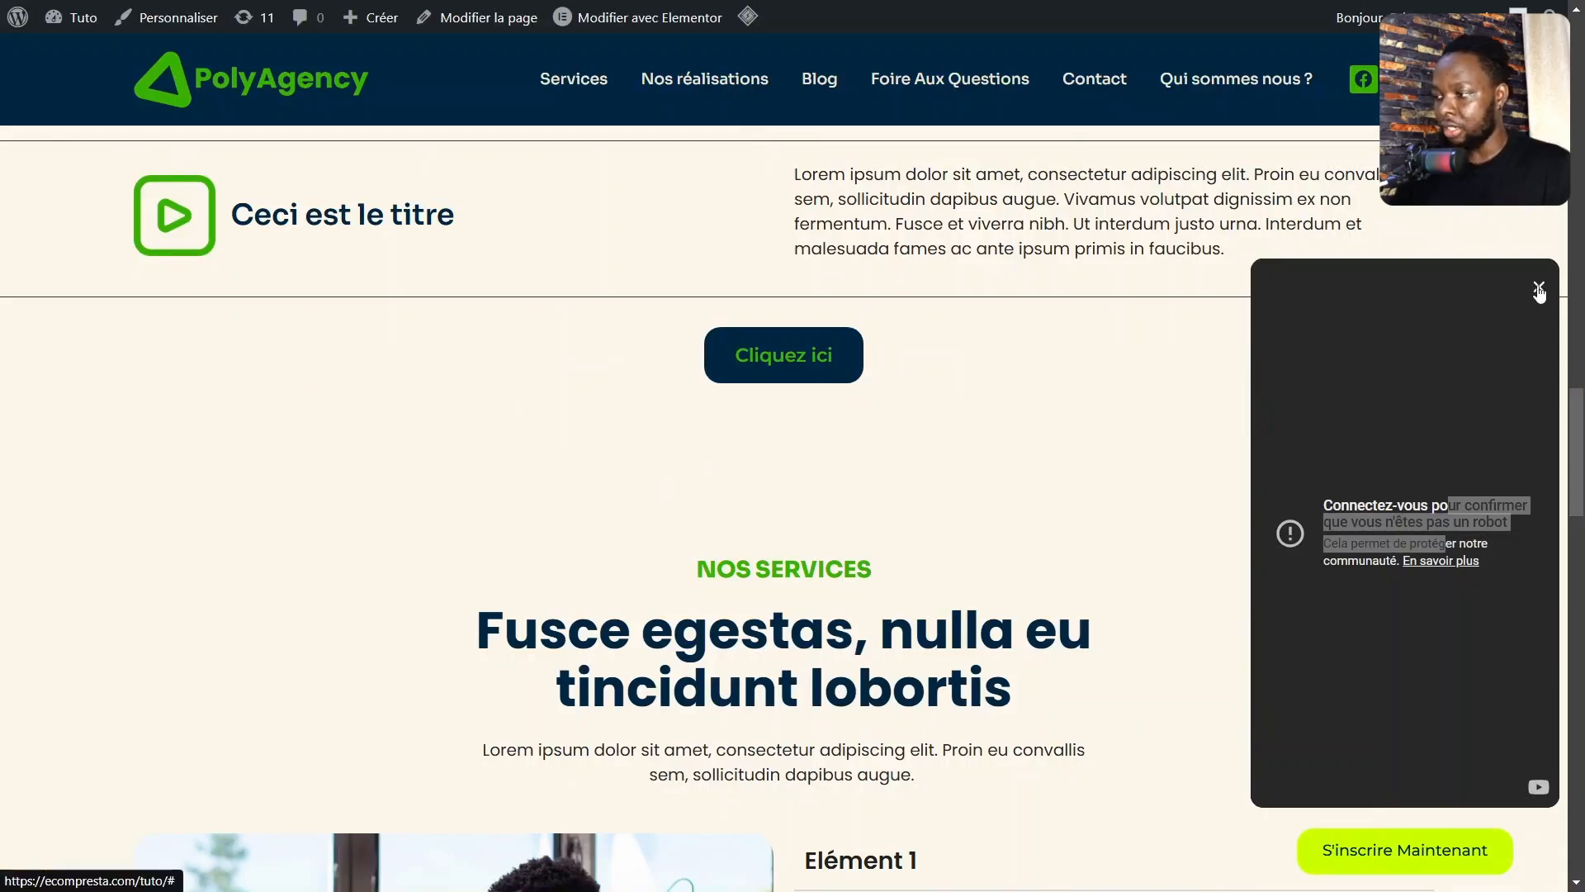
{"action": "left_click", "coordinate": [1539, 322]}
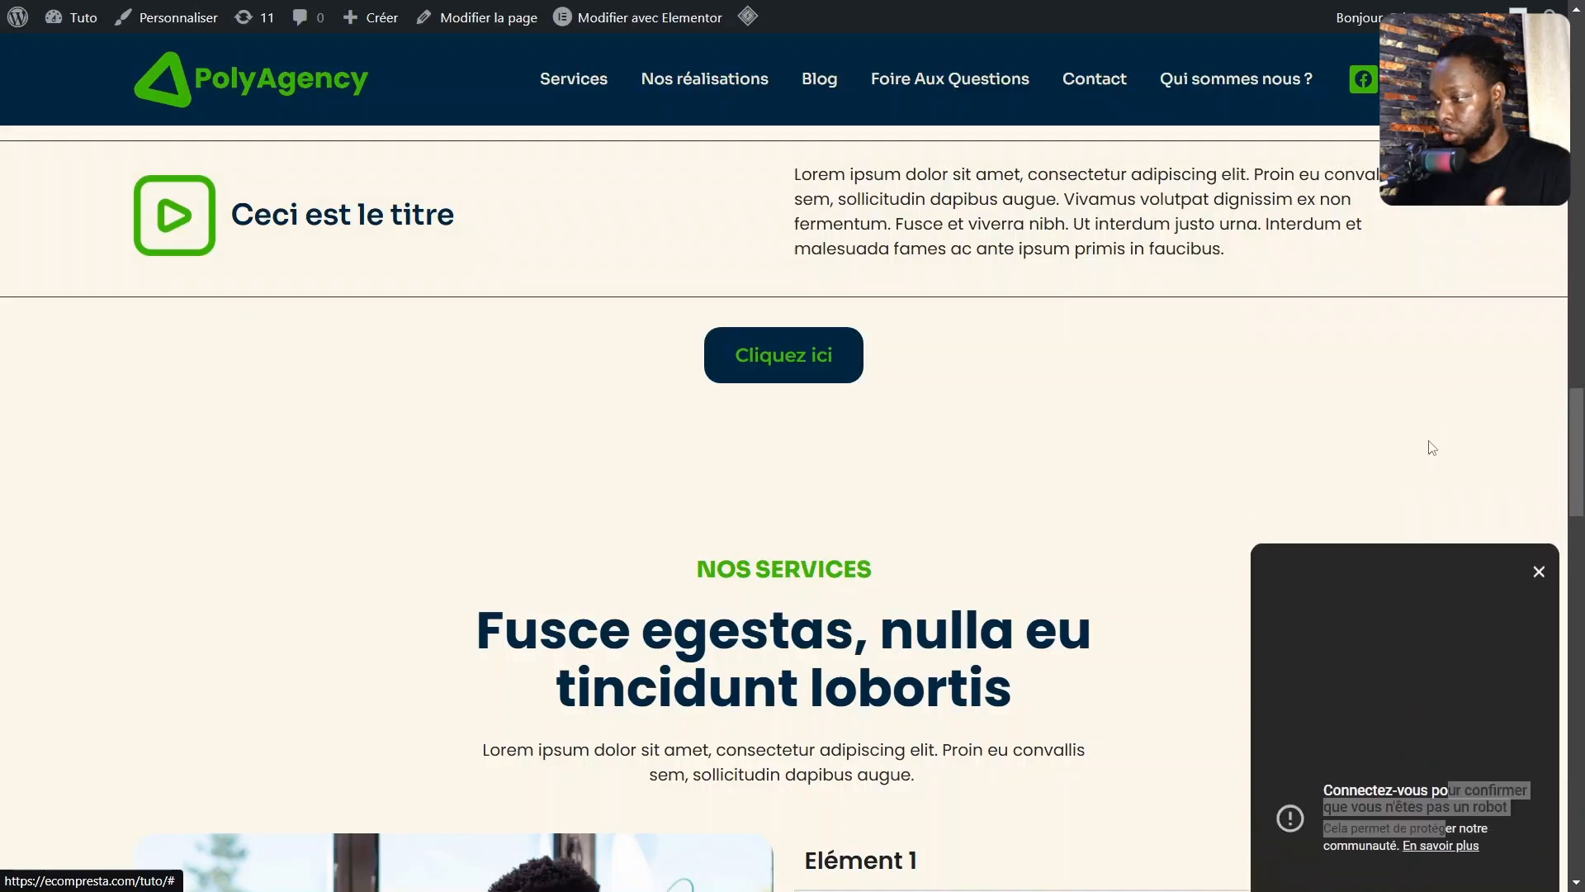